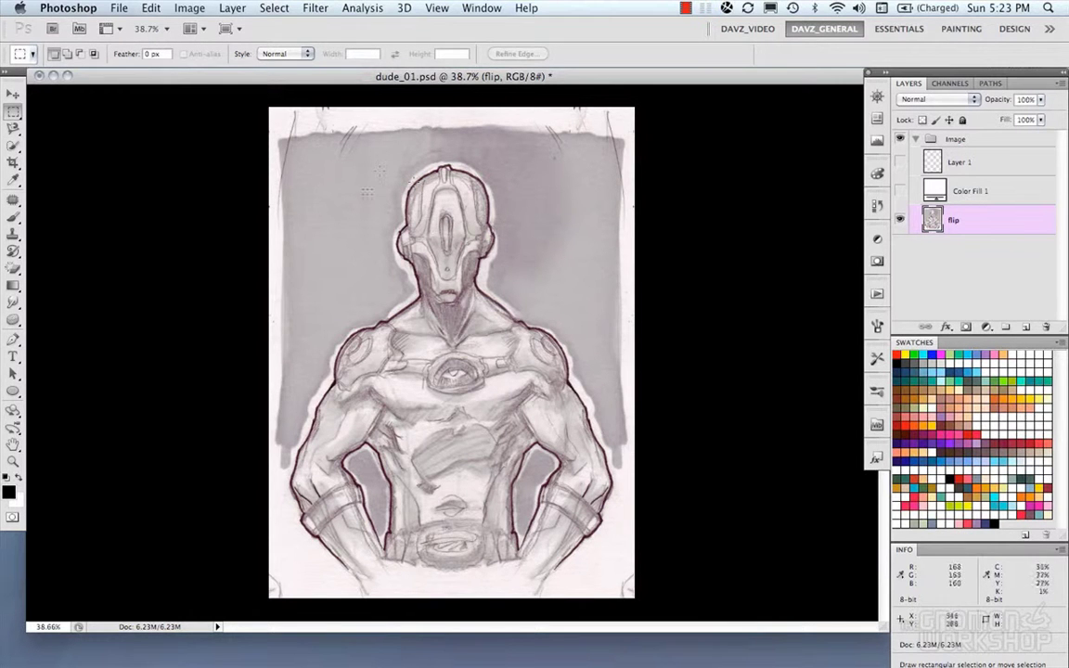
Try a rectangle around the robot's head, then show Color Fill 1 and Layer 1 and make Layer 1 active.
left_click_drag(366, 155, 523, 309)
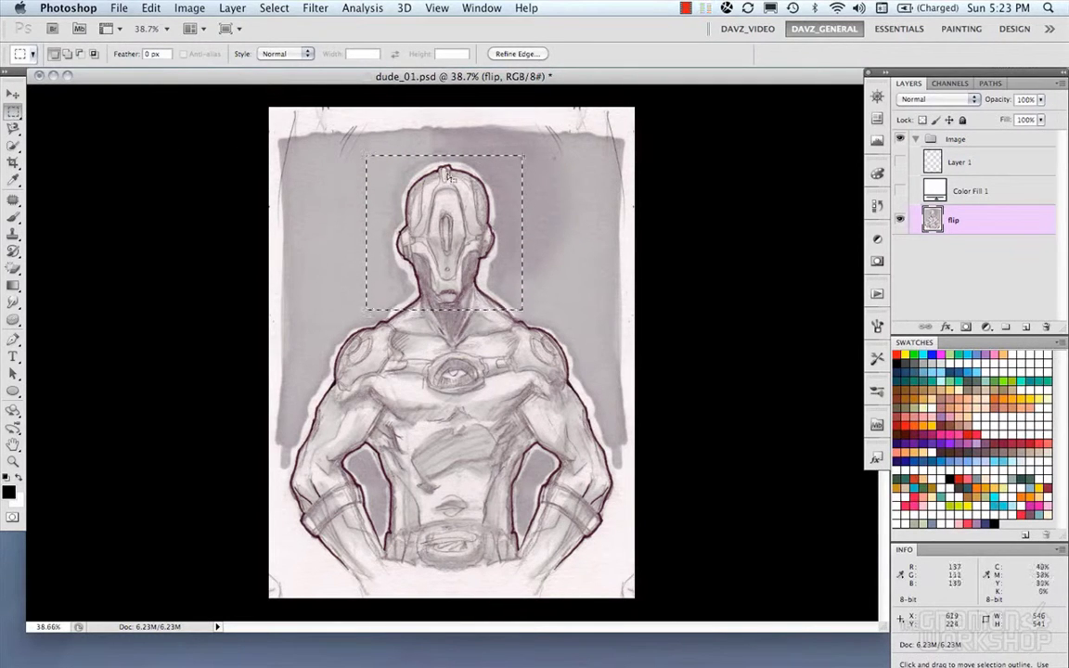
left_click(405, 159)
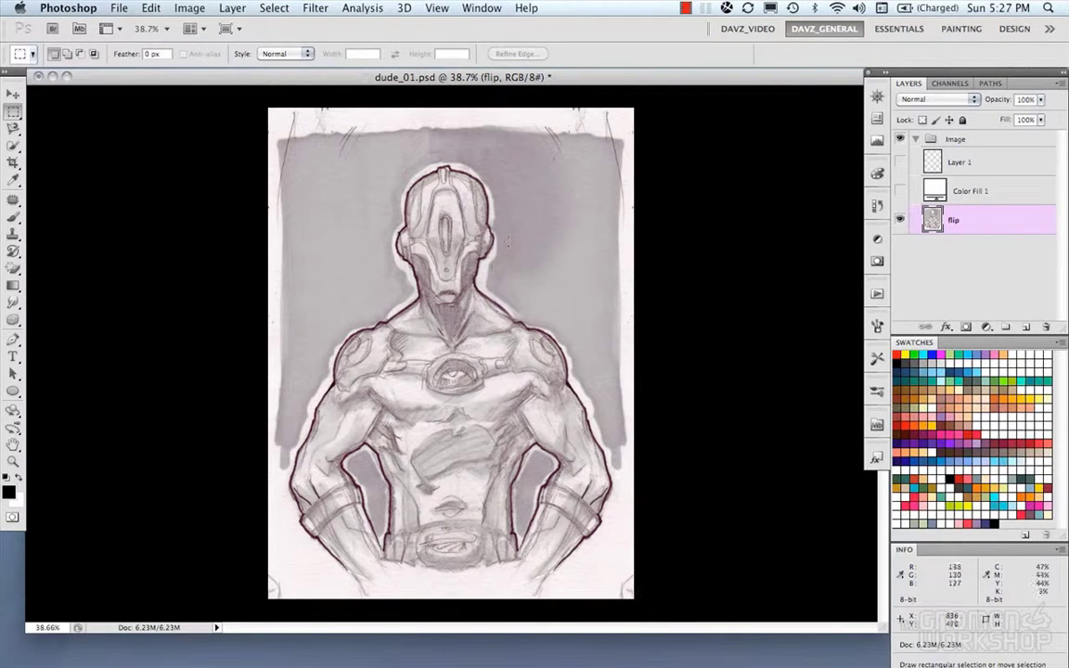
left_click(899, 191)
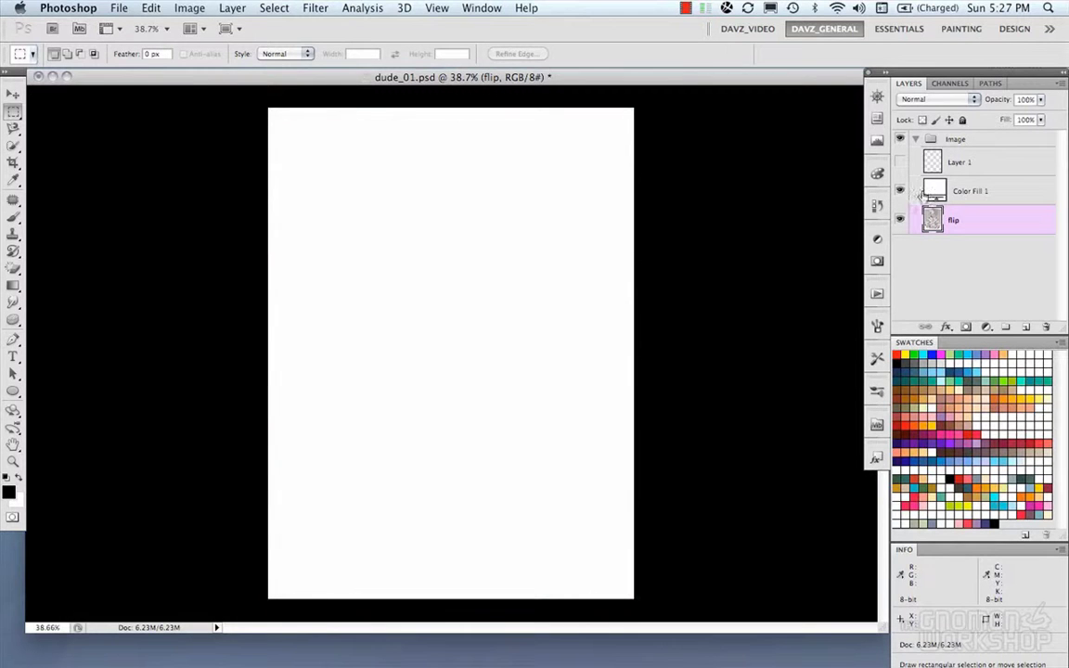
left_click(899, 161)
left_click(955, 162)
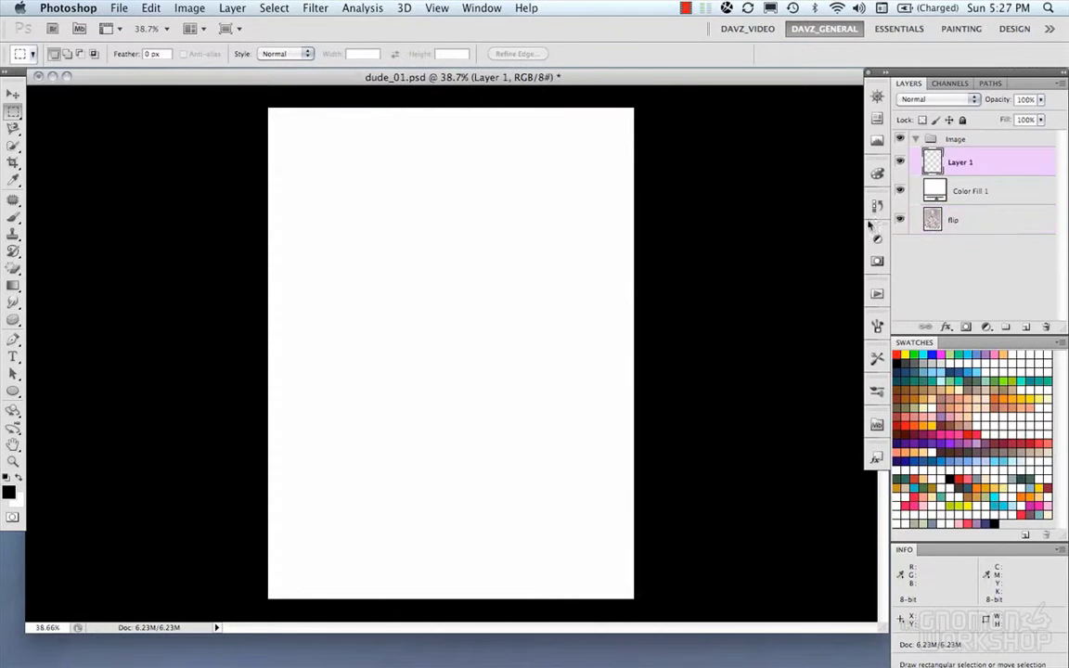
Draw a rectangular marquee near the page centre, fill it black, then undo the fill.
left_click(13, 112)
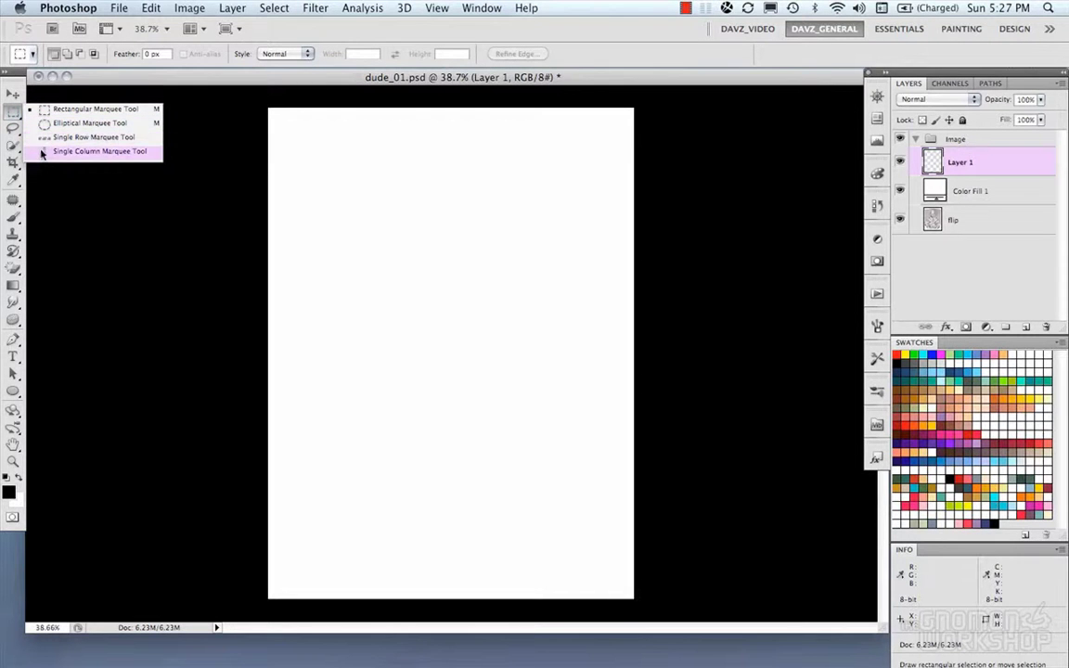
left_click(13, 109)
left_click_drag(358, 259, 580, 414)
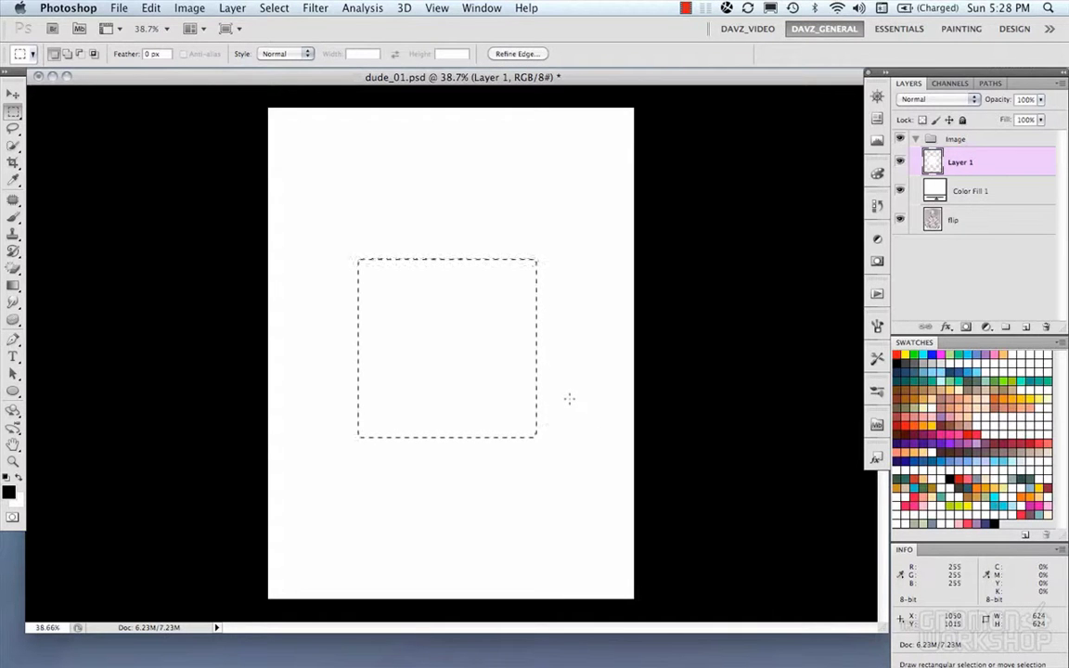
key("alt+BackSpace")
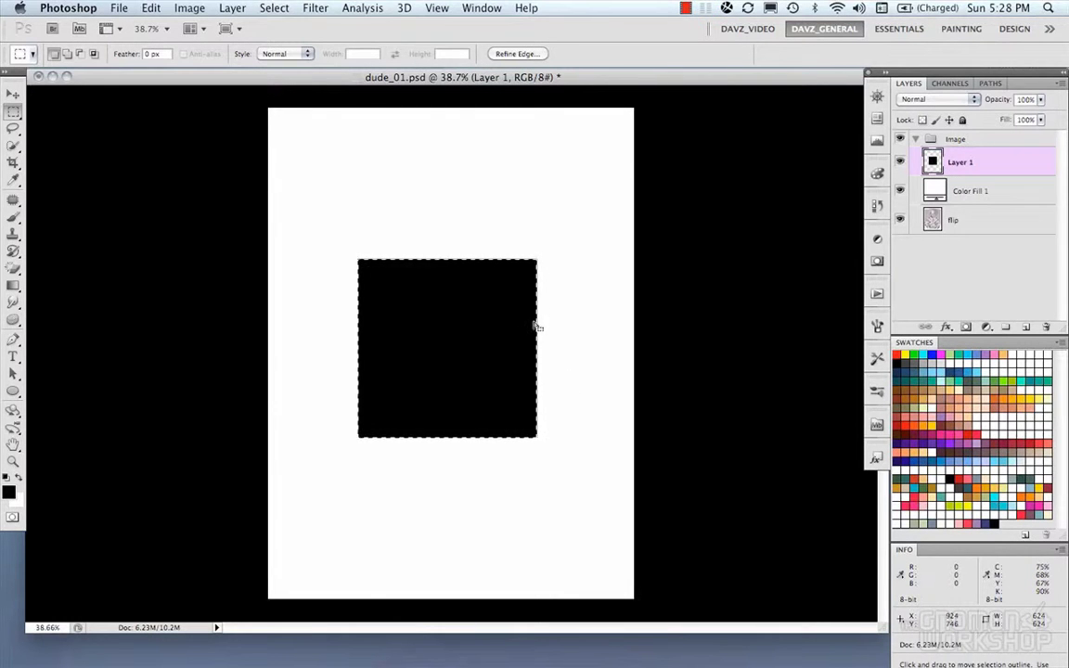
key("Delete")
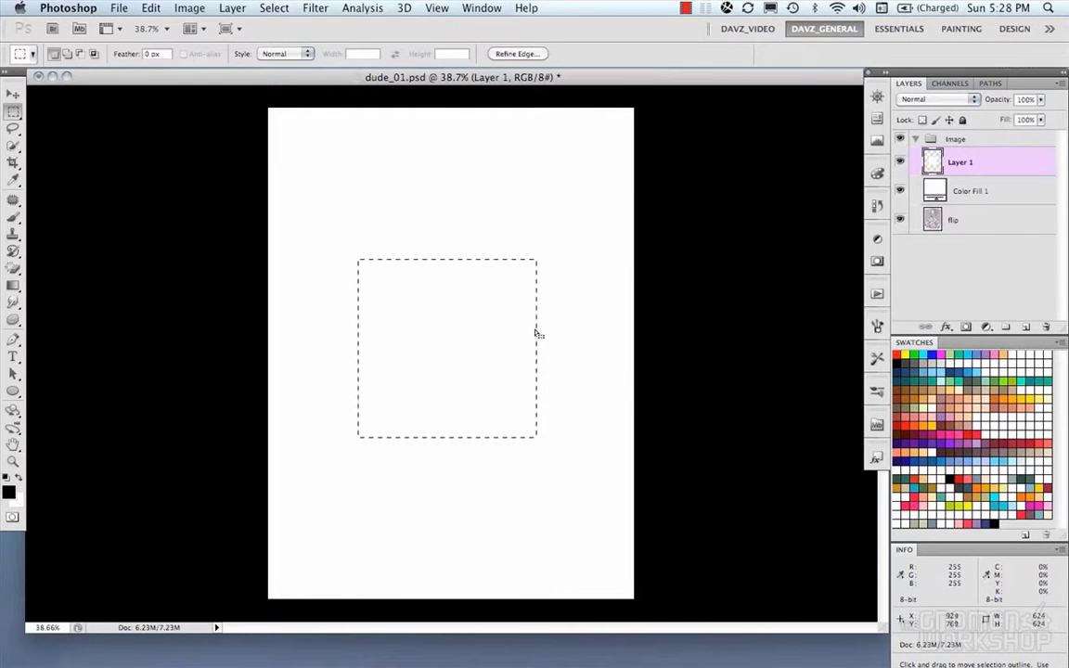
Draw a circular elliptical-marquee selection from the page centre, fill it black, then undo.
key("cmd")
key("super+d")
key("shift+m")
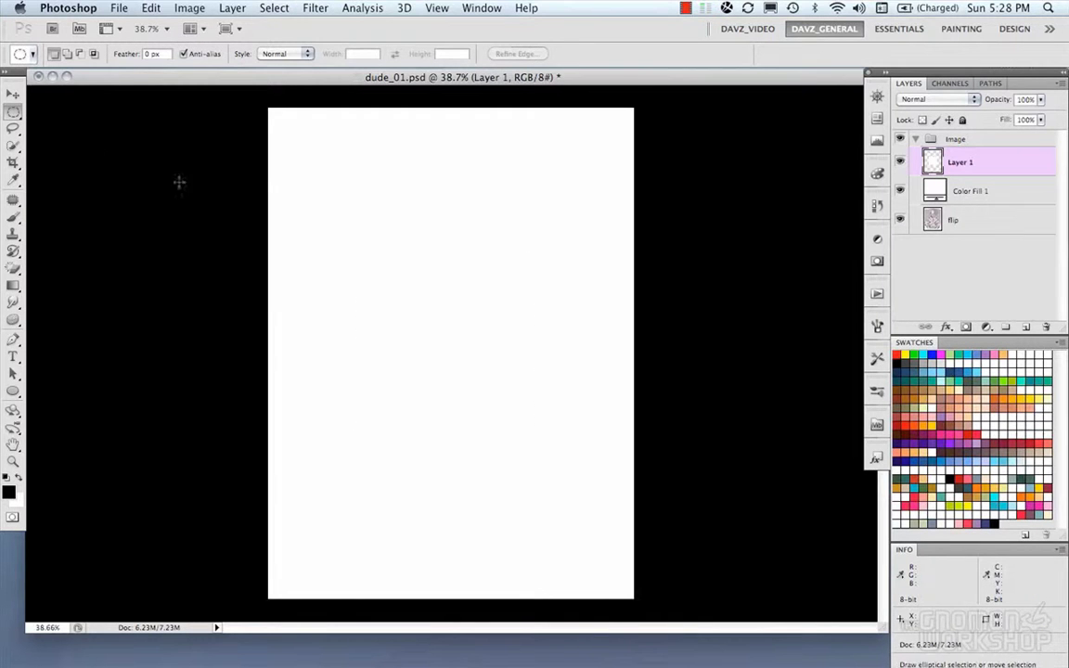
left_click_drag(446, 322, 539, 409)
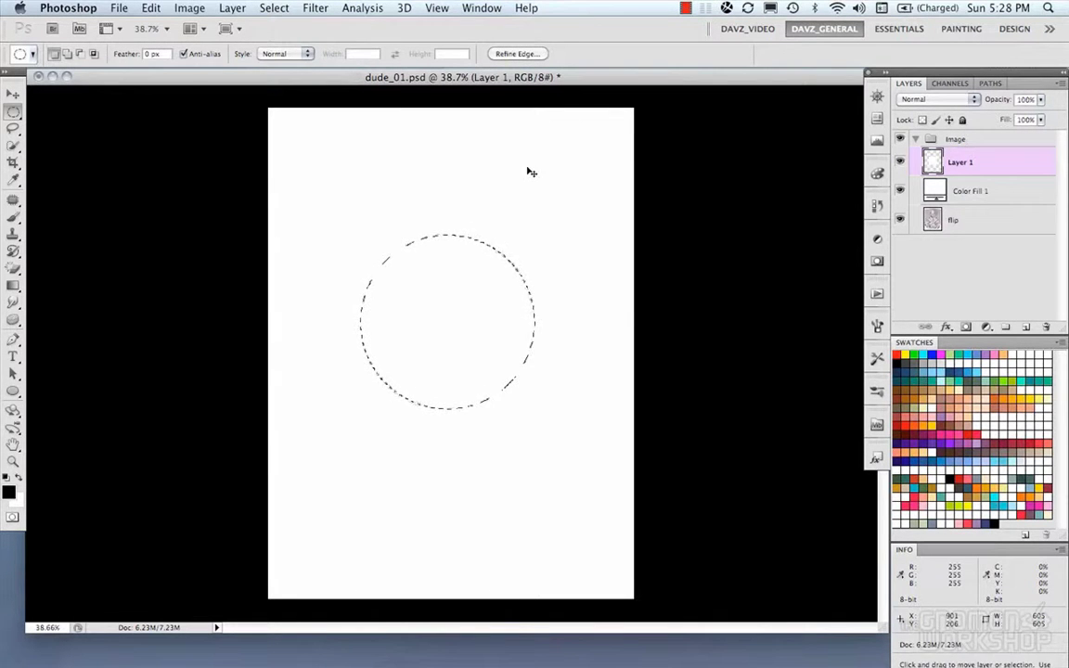
key("alt+BackSpace")
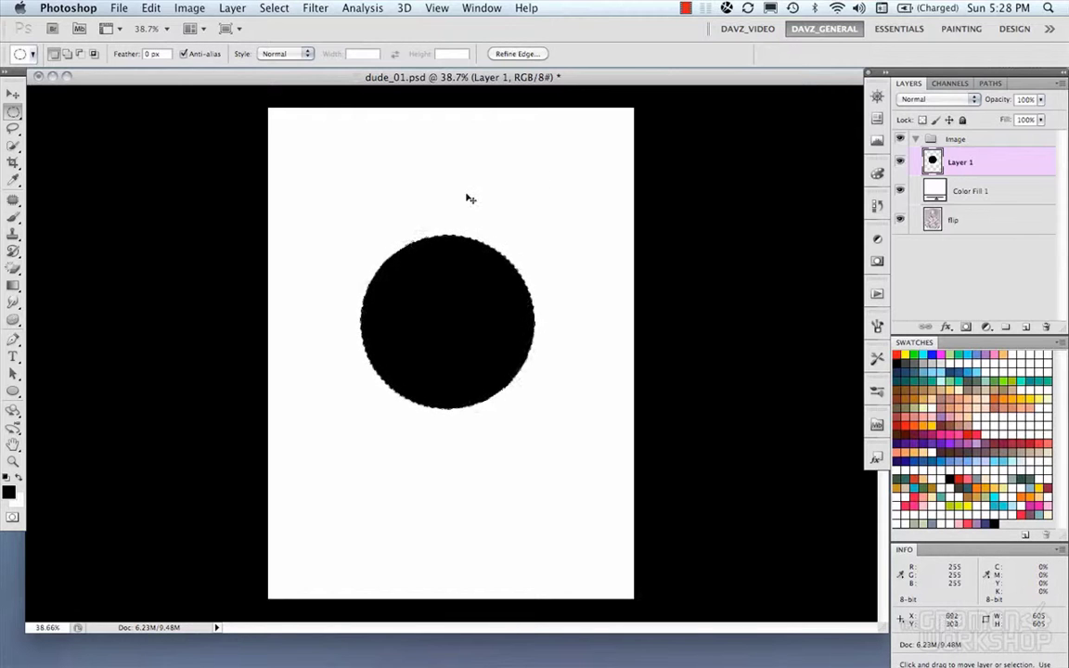
key("ctrl+alt+z")
key("ctrl+alt+z")
Switch back to the Rectangular Marquee, draw a centred square selection and nudge it slightly right.
key("shift")
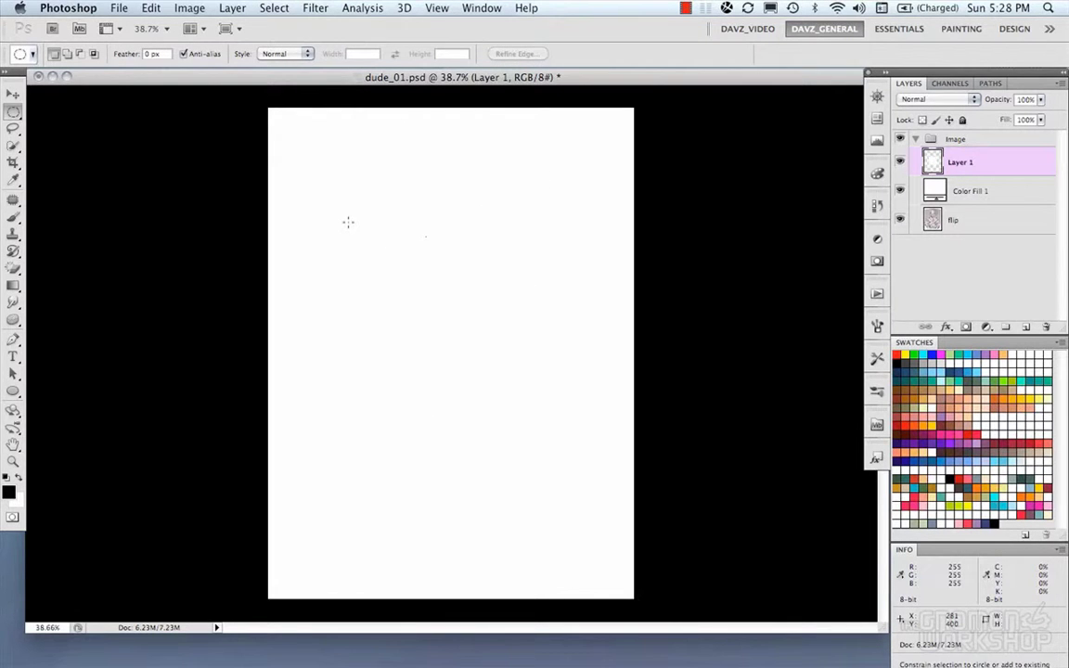
key("shift+m")
left_click_drag(345, 226, 579, 435)
key("shift+Right")
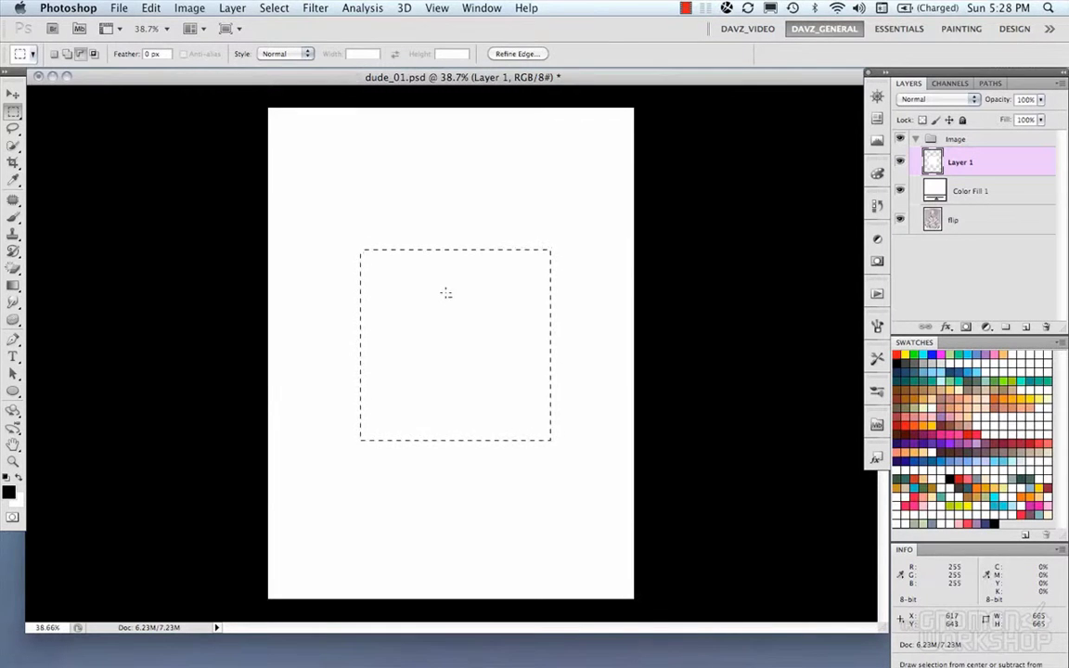
Fill the square selection black, clear its top-right corner to white, then undo that clearing.
key("alt+BackSpace")
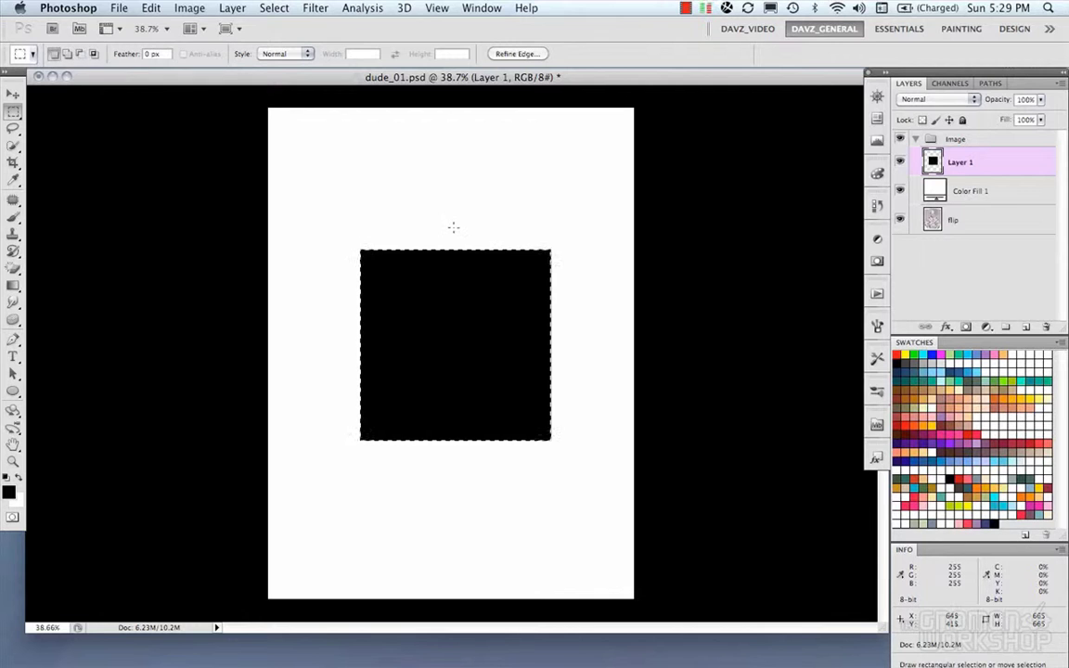
key("alt")
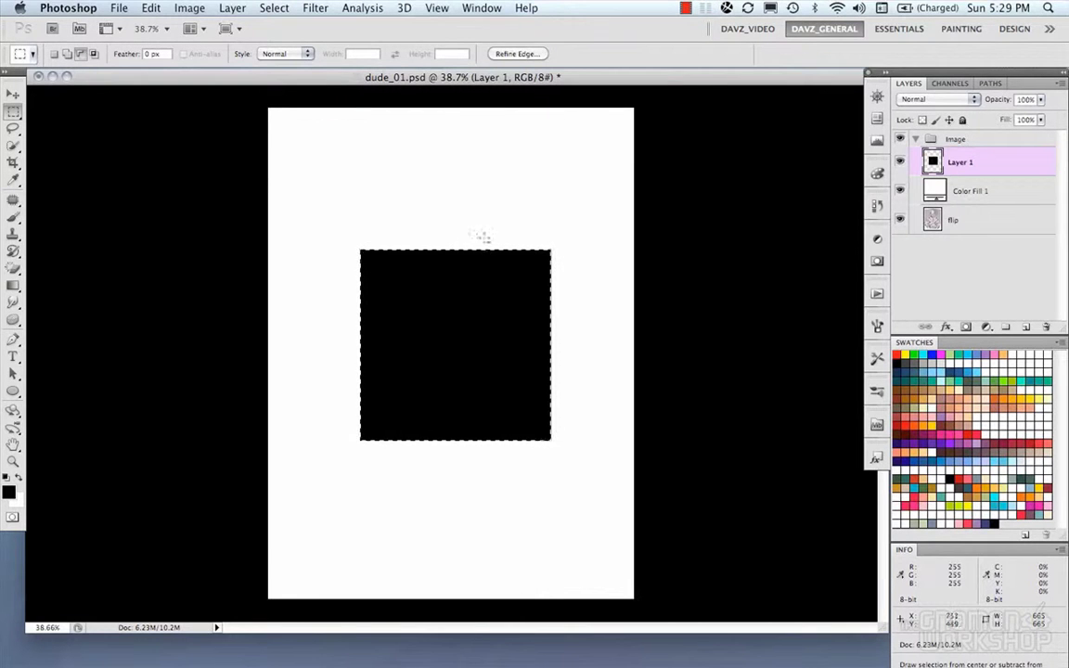
left_click_drag(456, 230, 586, 326)
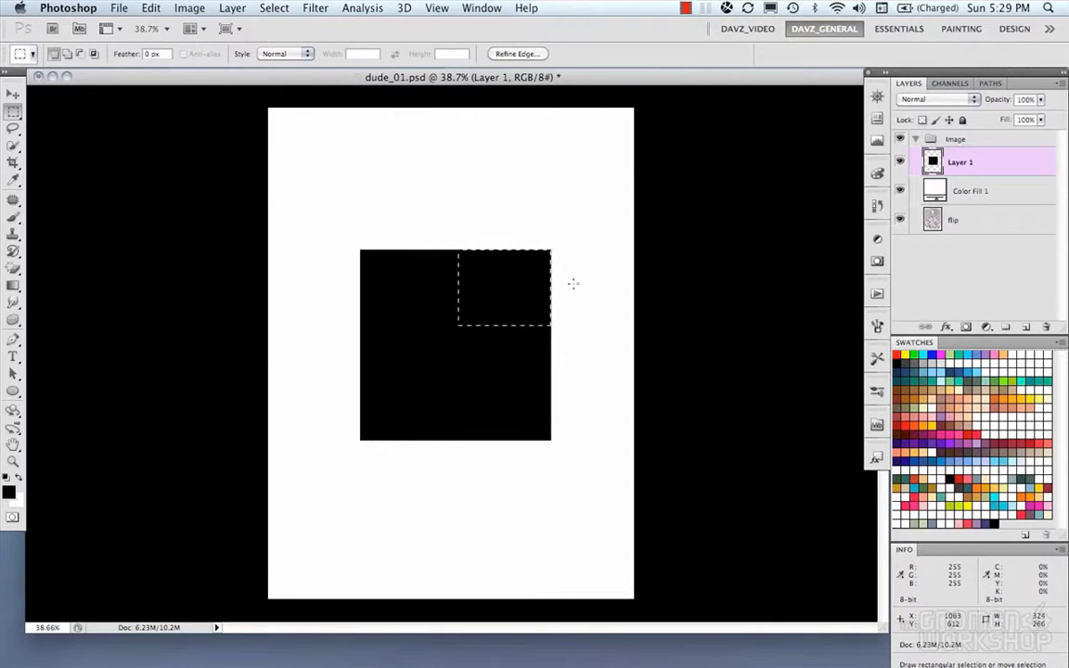
key("Delete")
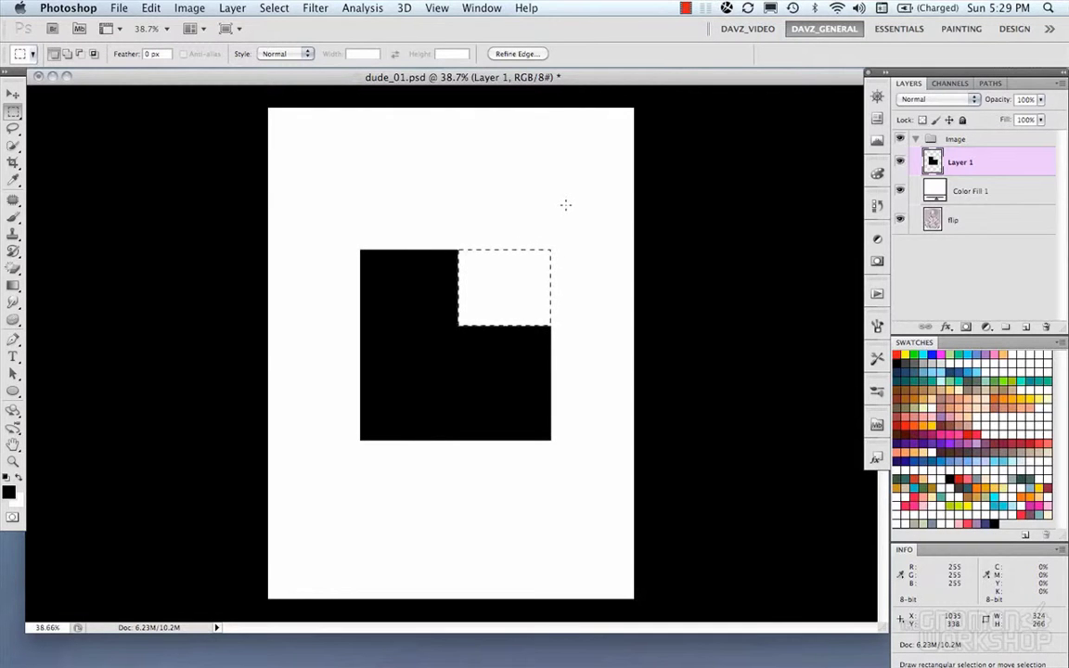
key("super+z")
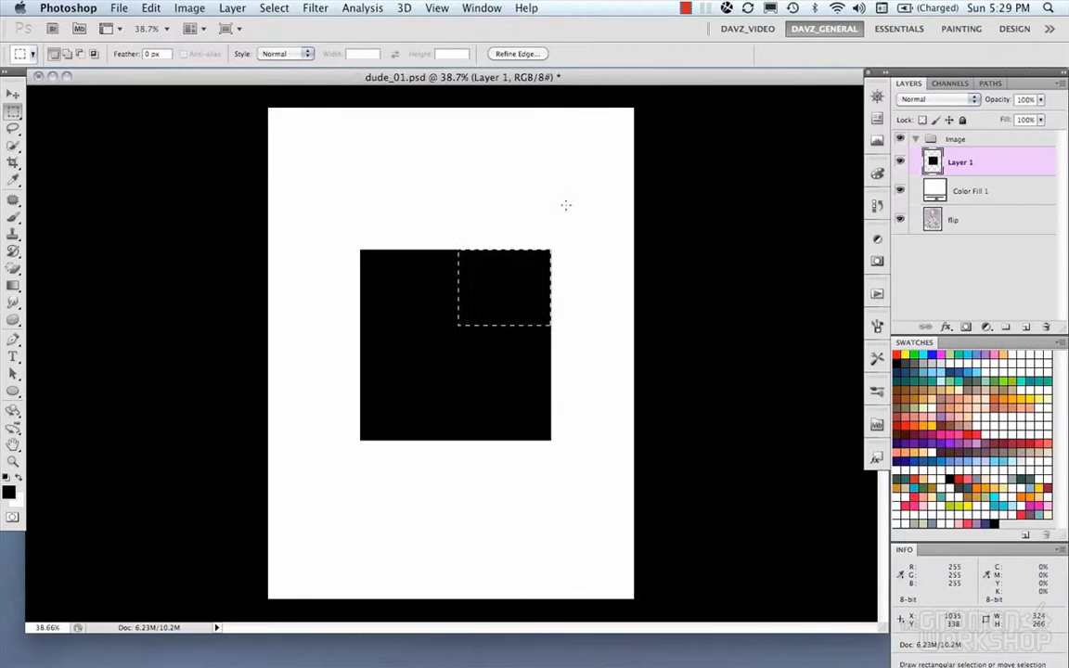
Deselect and fill a small square above-left of the black square with black.
key("super+d")
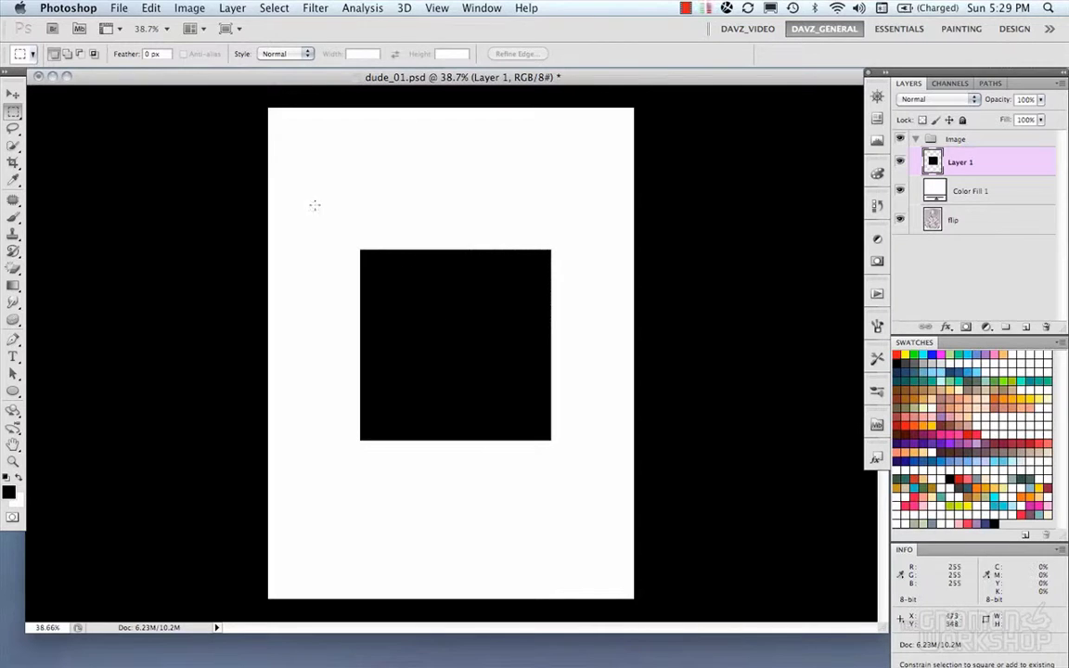
left_click_drag(310, 202, 430, 317)
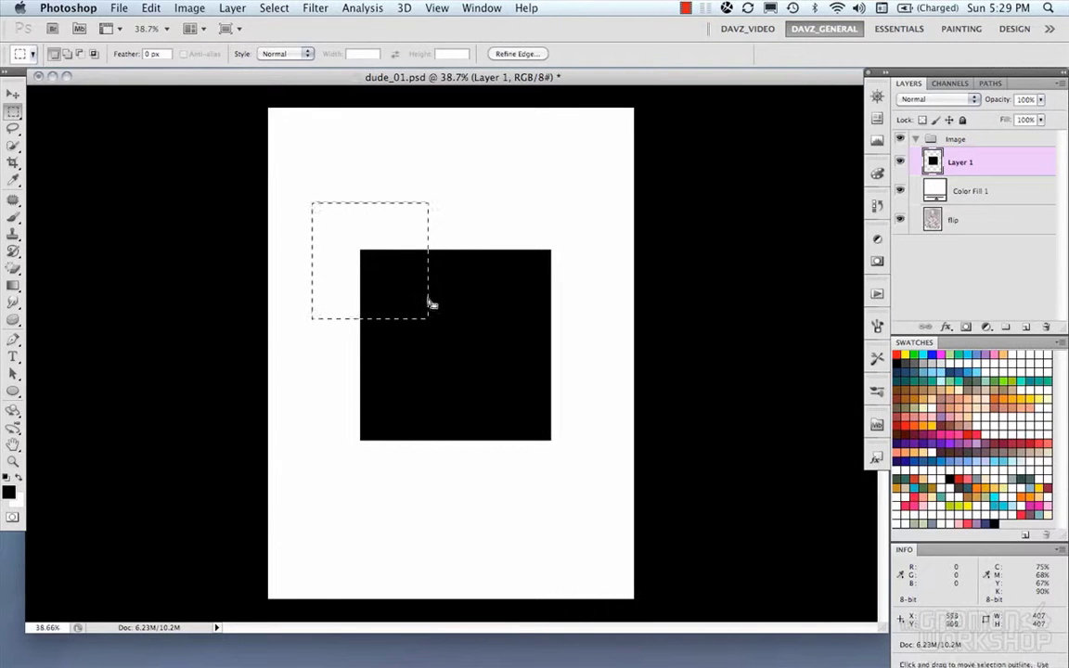
key("alt+BackSpace")
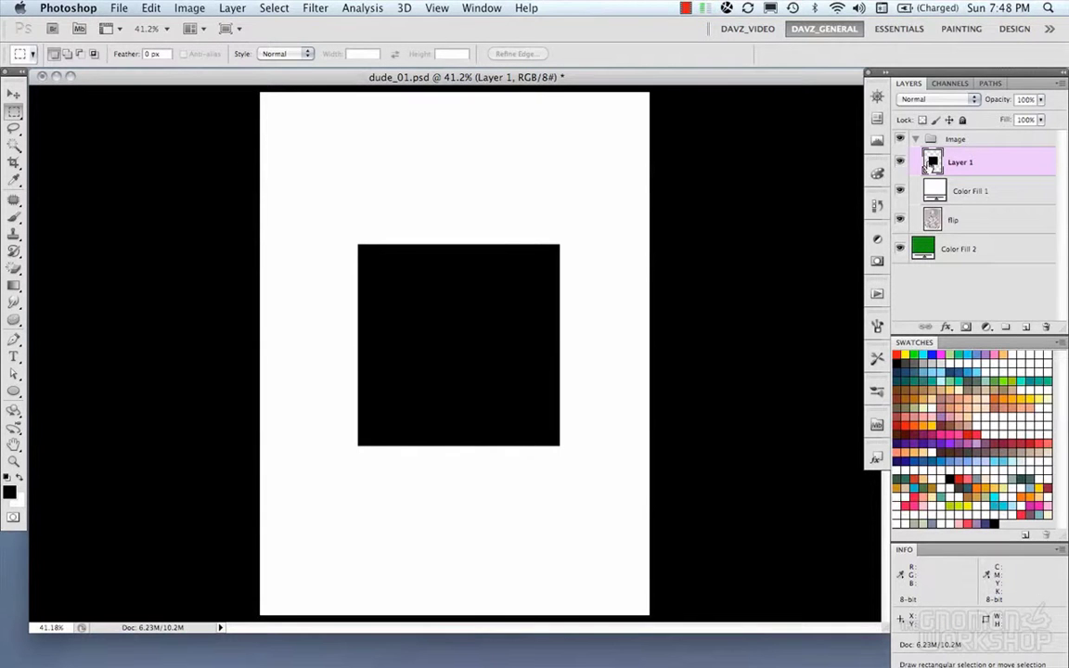
Delete the black square from Layer 1 and draw a new square selection near the centre.
left_click(933, 162, "super")
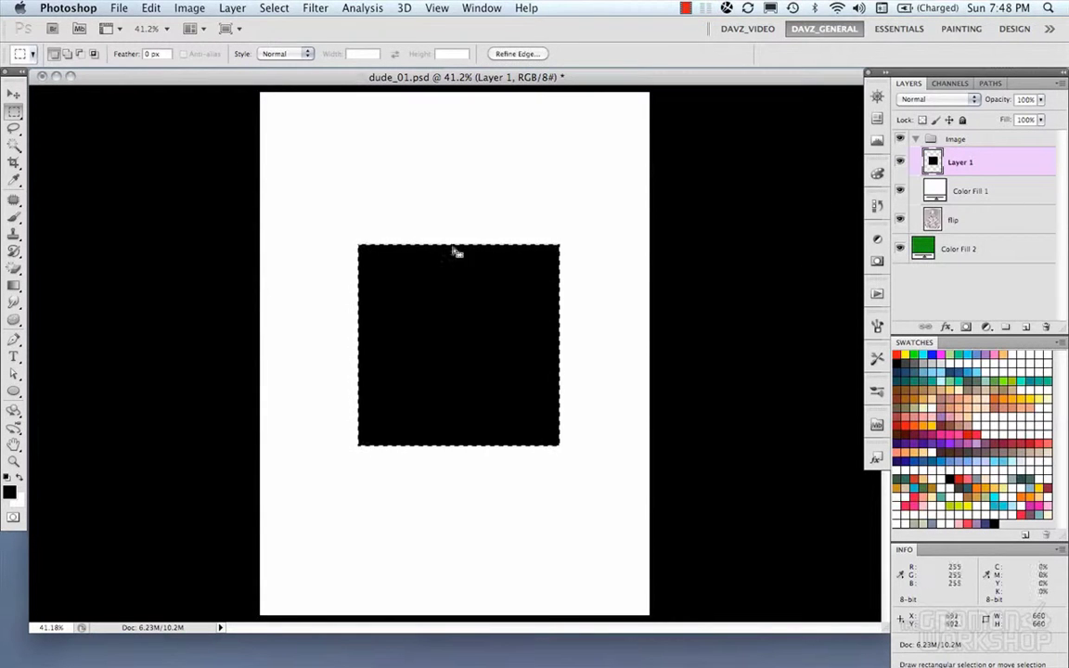
key("Delete")
key("super+d")
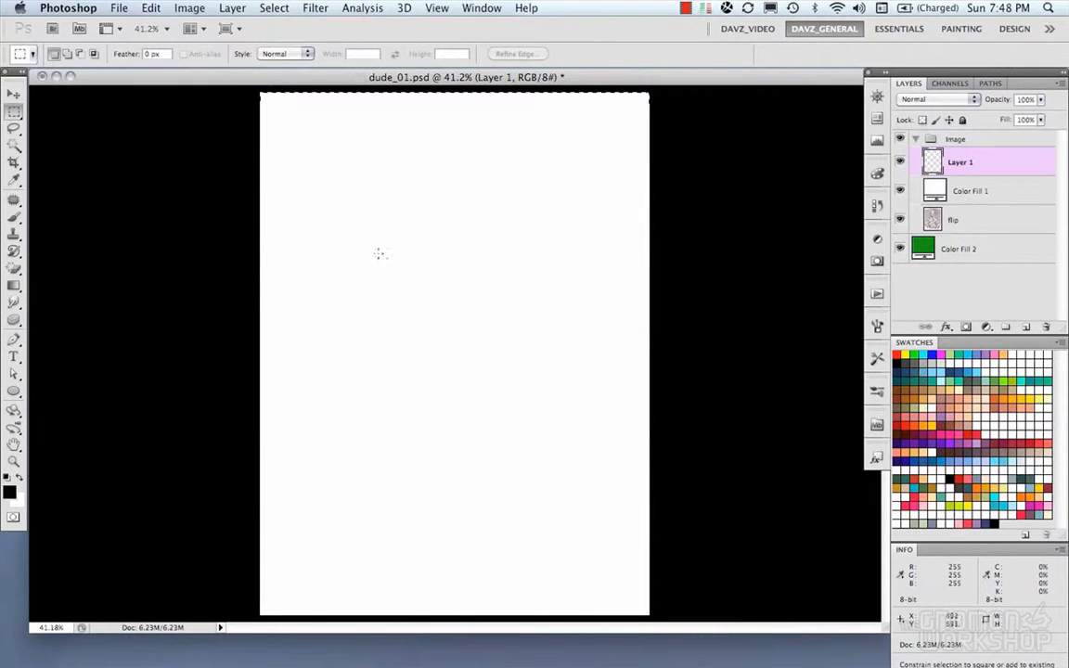
left_click_drag(377, 251, 592, 435)
left_click_drag(516, 383, 503, 370)
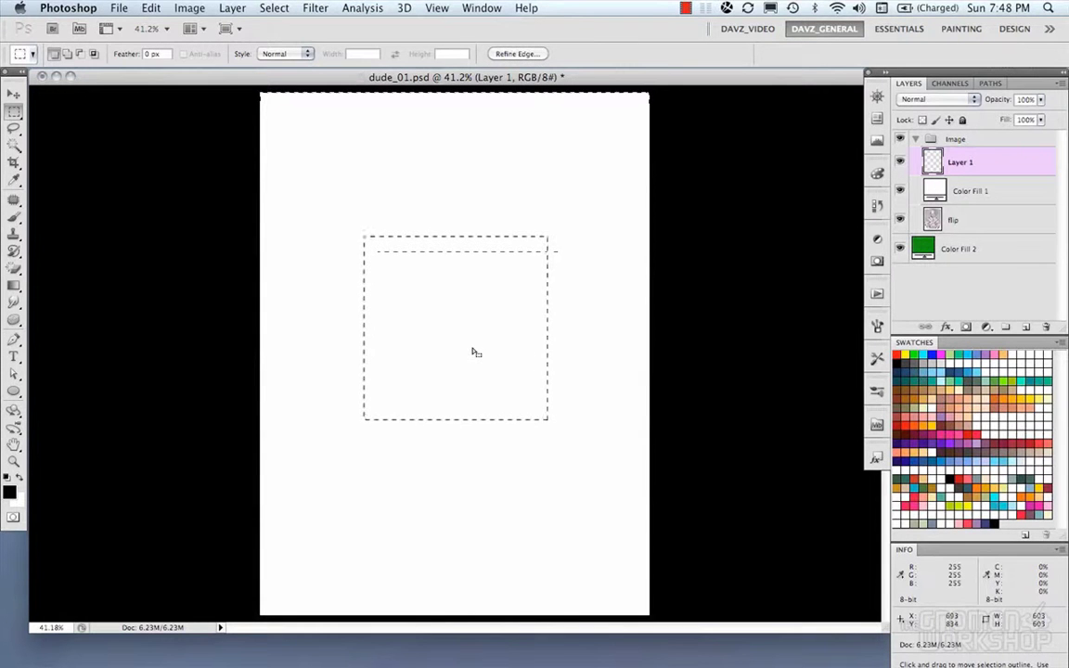
Feather the square selection by 10 pixels.
right_click(471, 352)
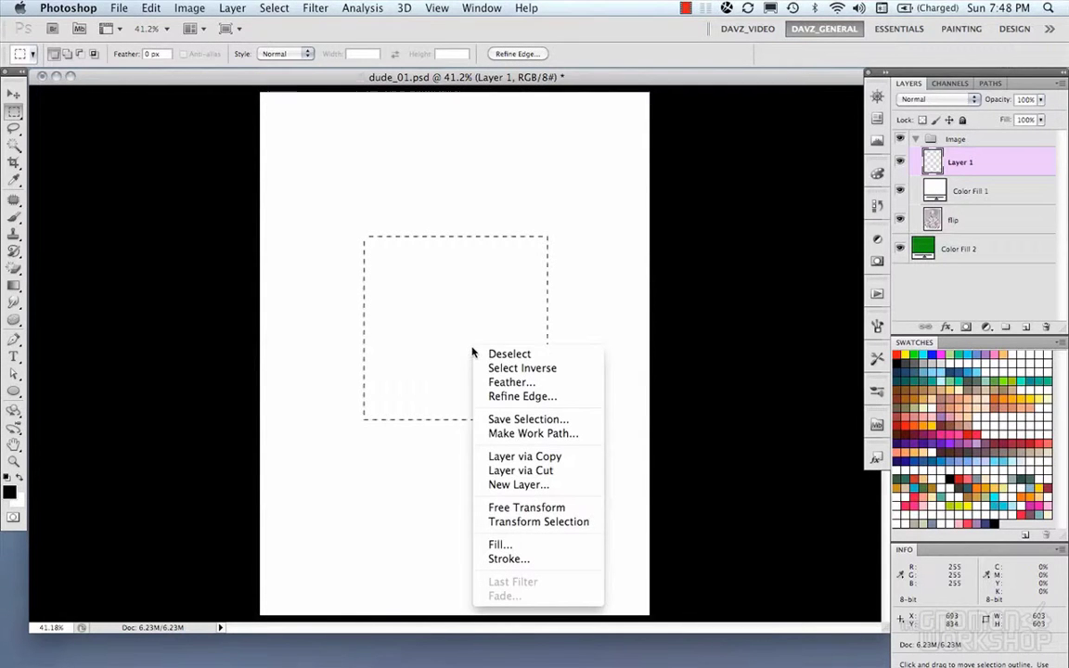
left_click(552, 383)
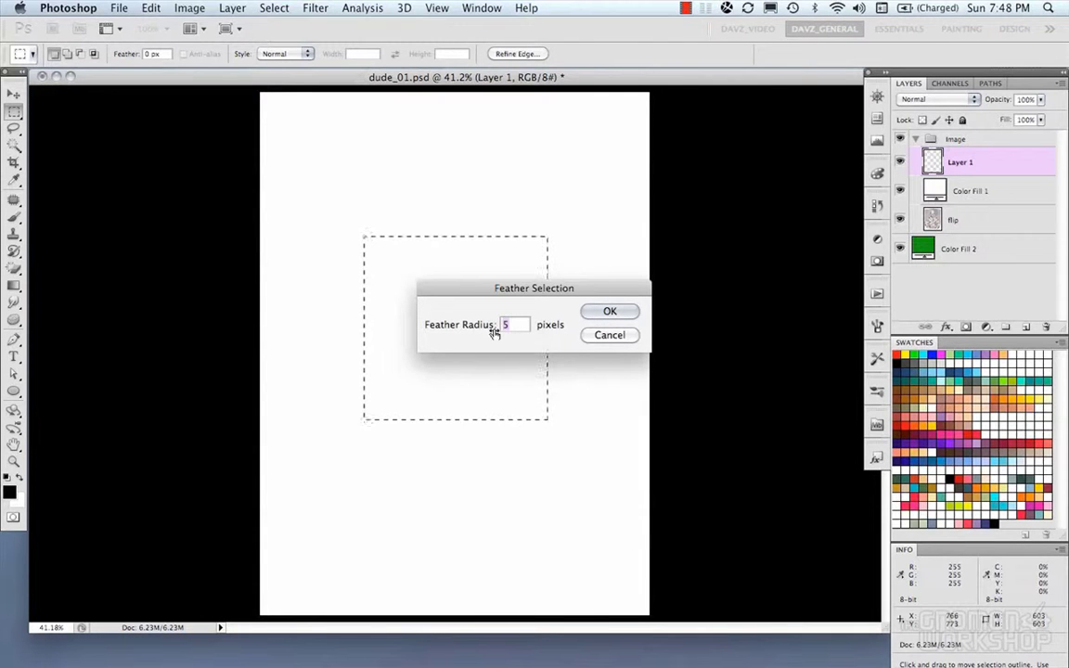
type("10")
left_click(591, 309)
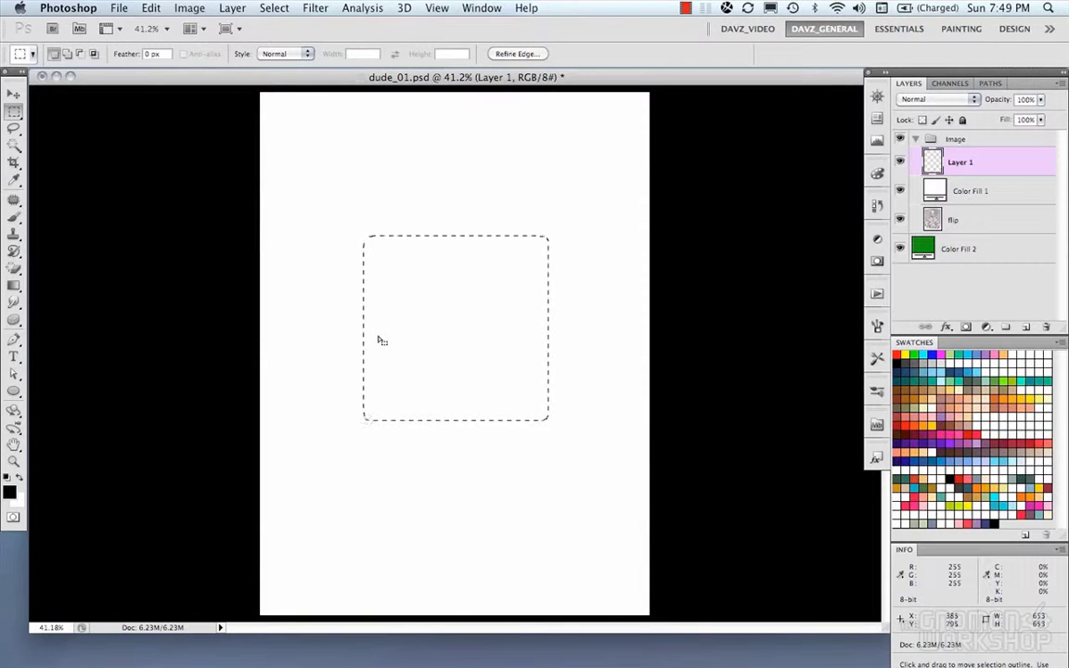
Fill the feathered selection black, deselect to view the soft edges, then undo the fill.
key("alt")
key("alt+BackSpace")
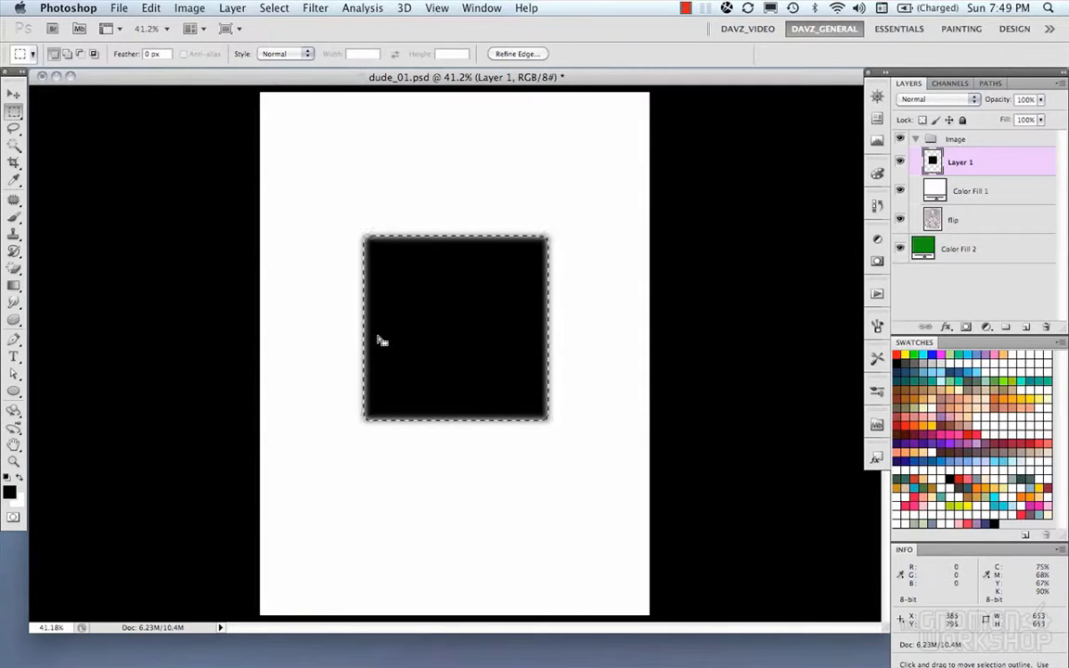
key("super+d")
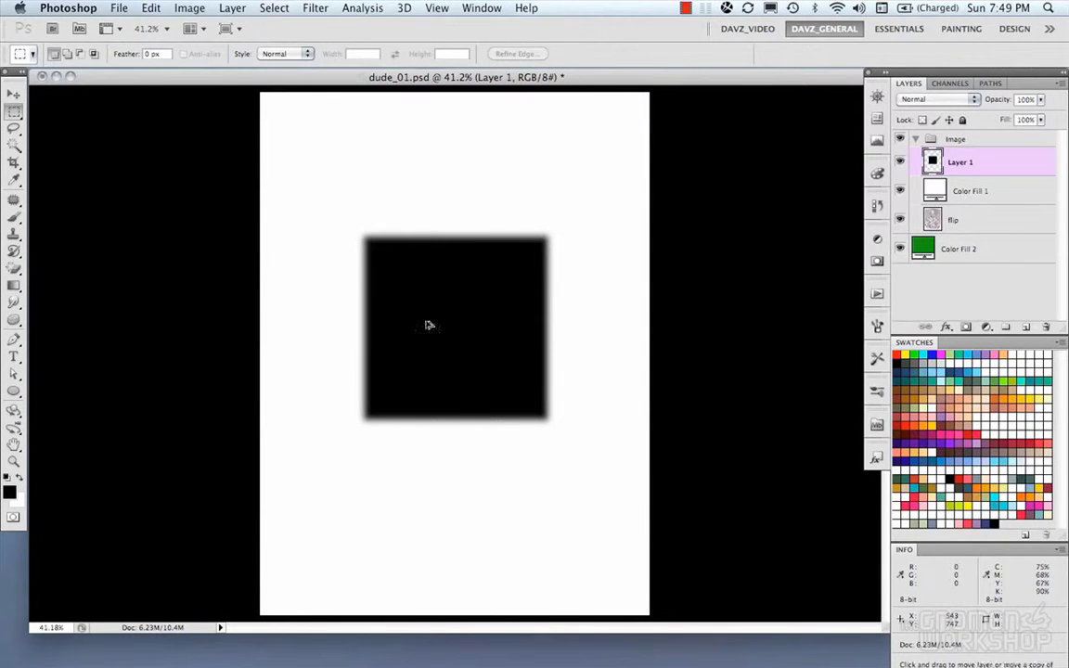
key("ctrl+alt+z")
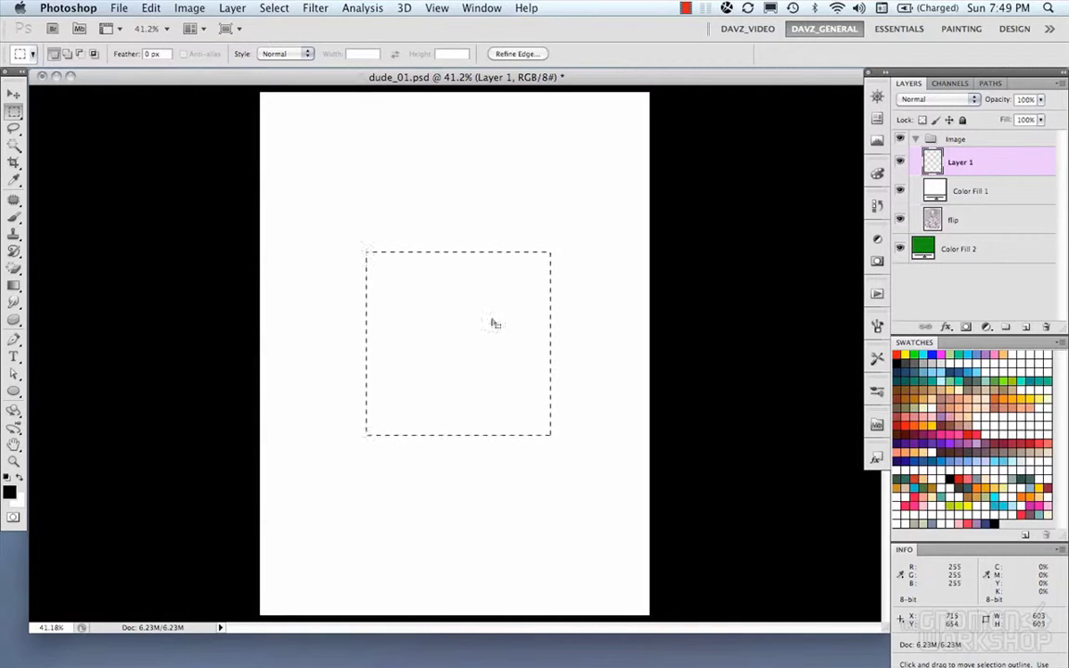
left_click(283, 7)
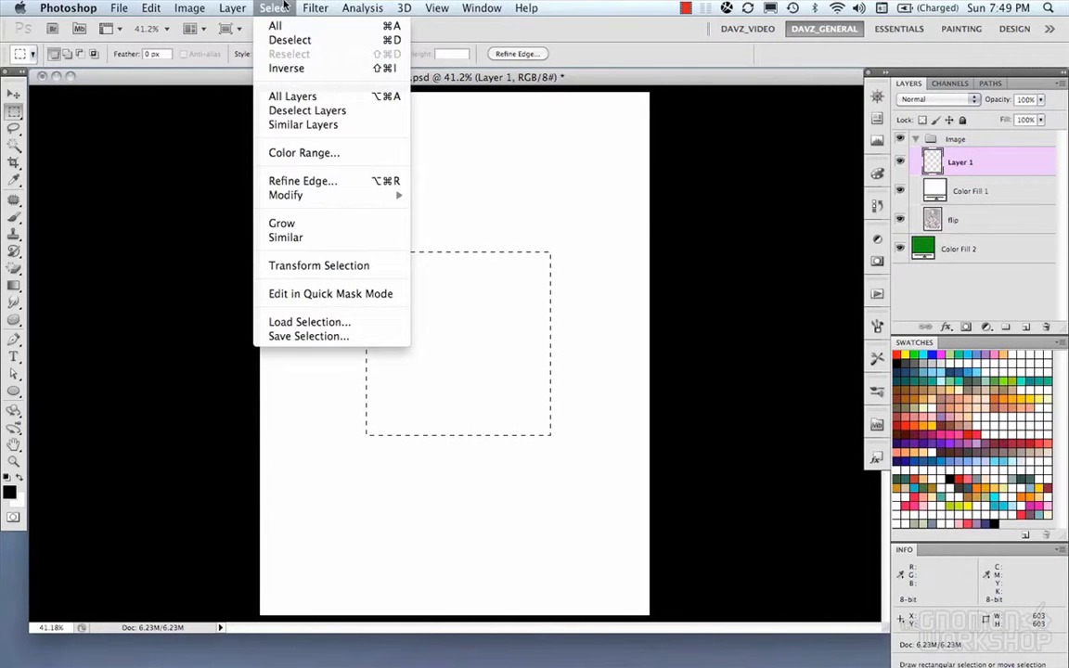
mouse_move(324, 195)
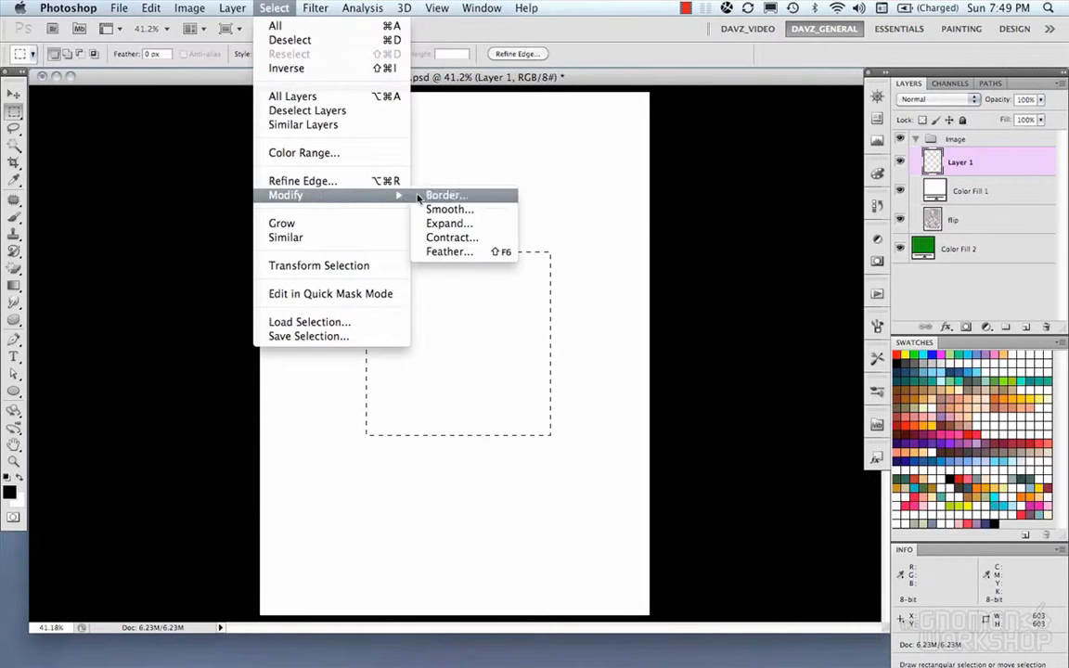
left_click(447, 196)
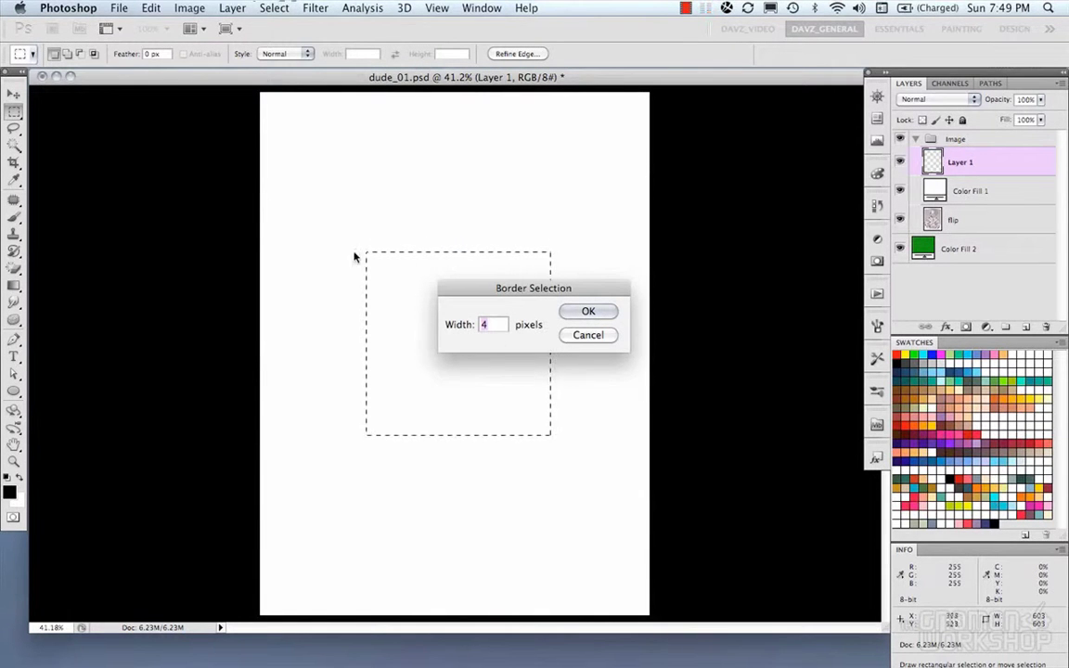
type("10")
left_click(584, 313)
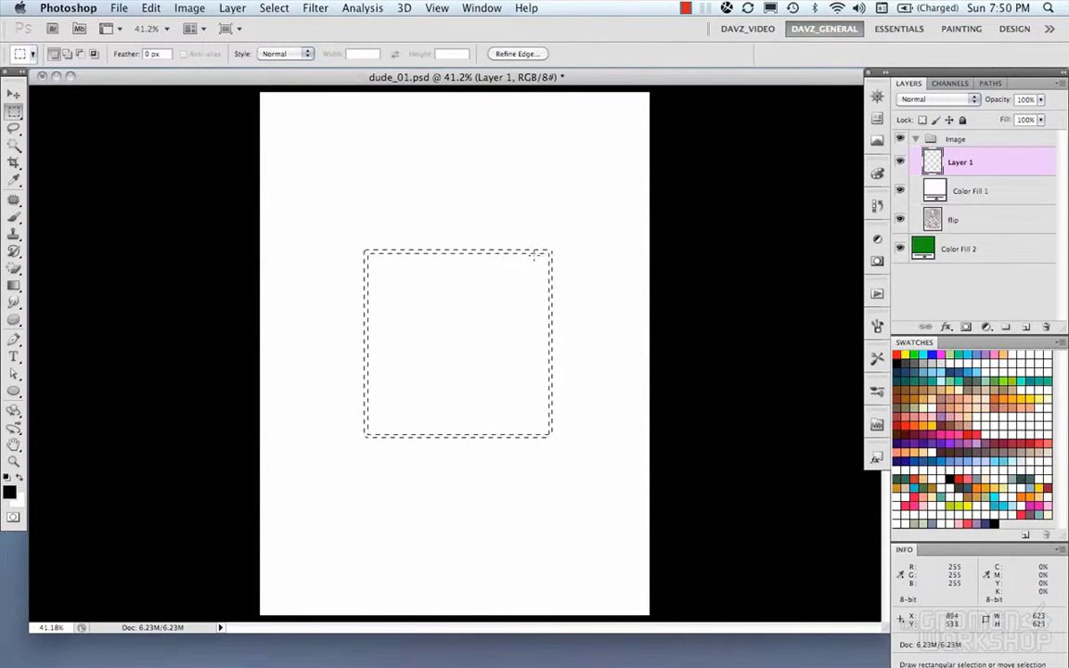
key("alt+BackSpace")
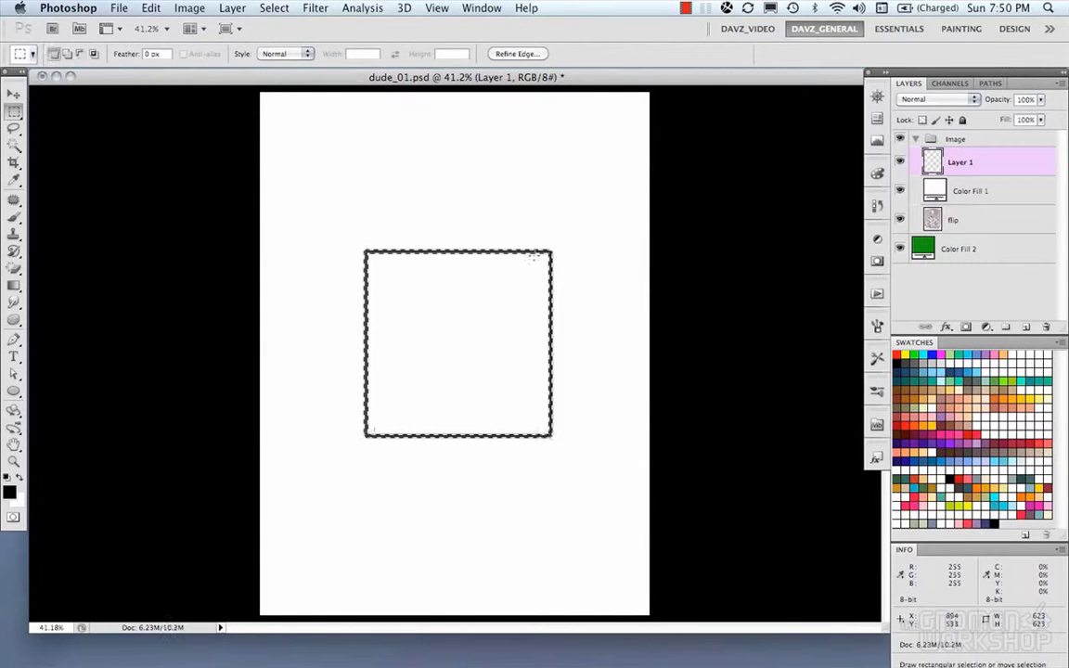
key("super+d")
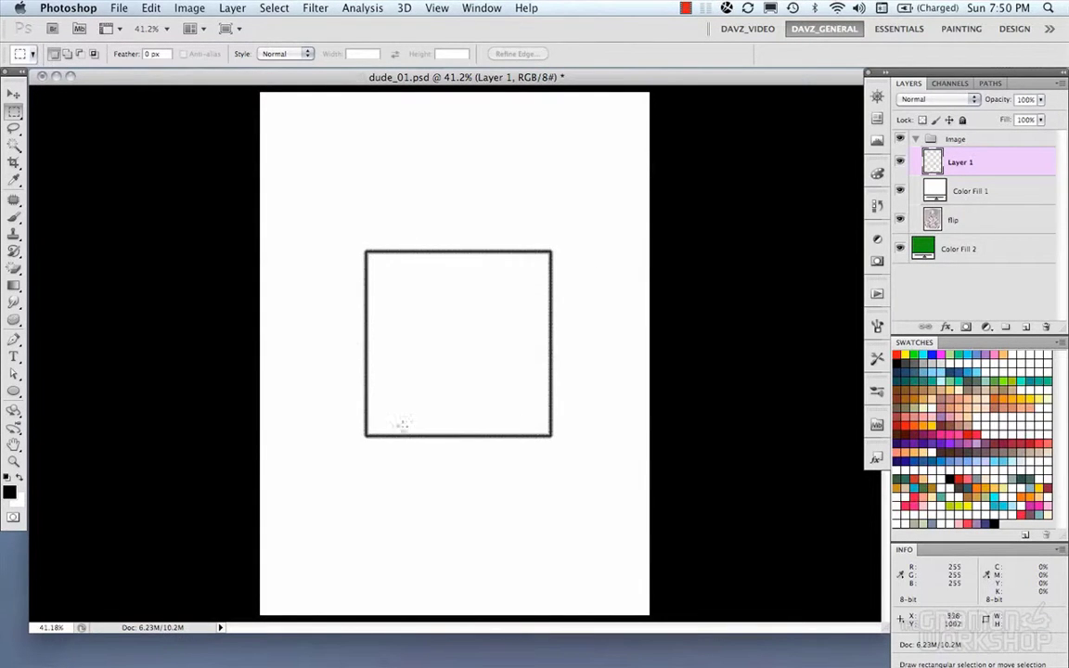
key("v")
key("super+z")
key("super+alt+z")
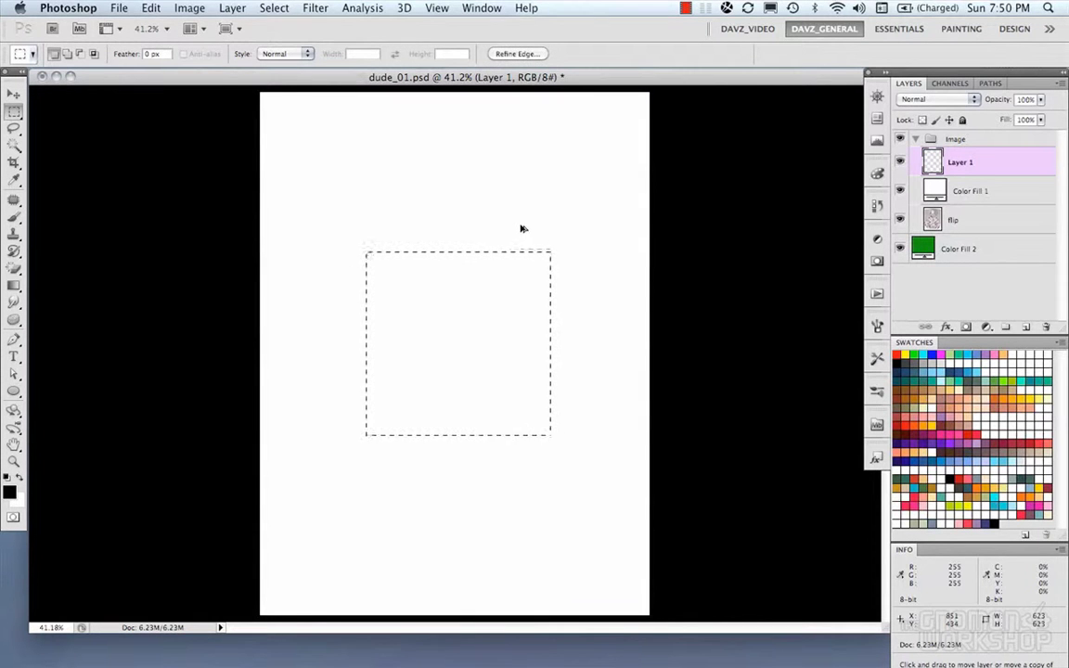
left_click(273, 8)
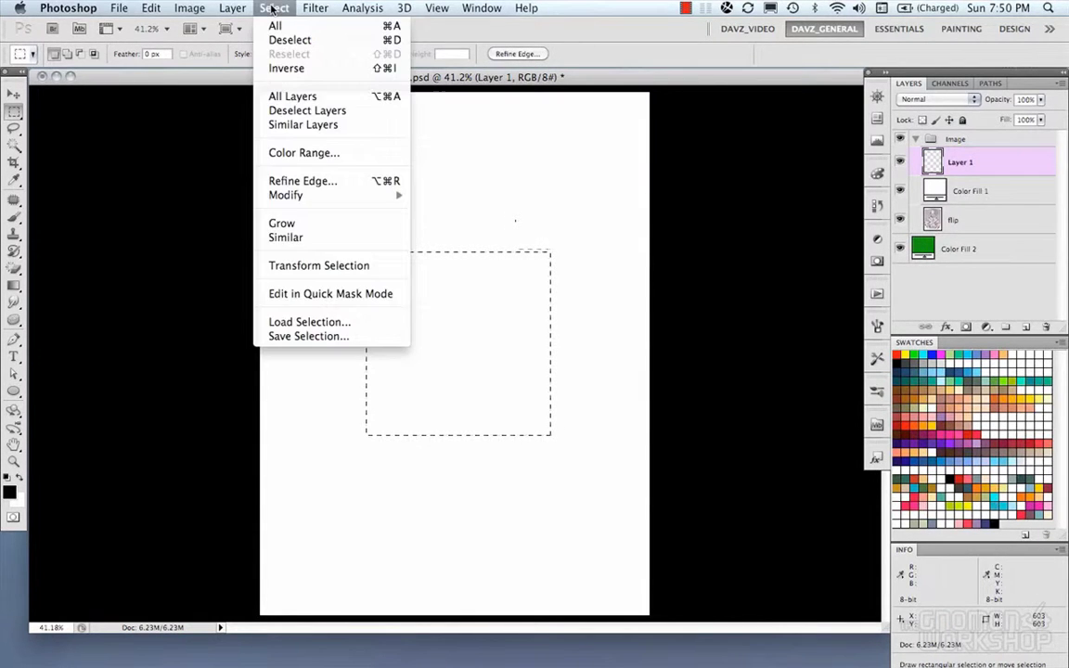
mouse_move(331, 196)
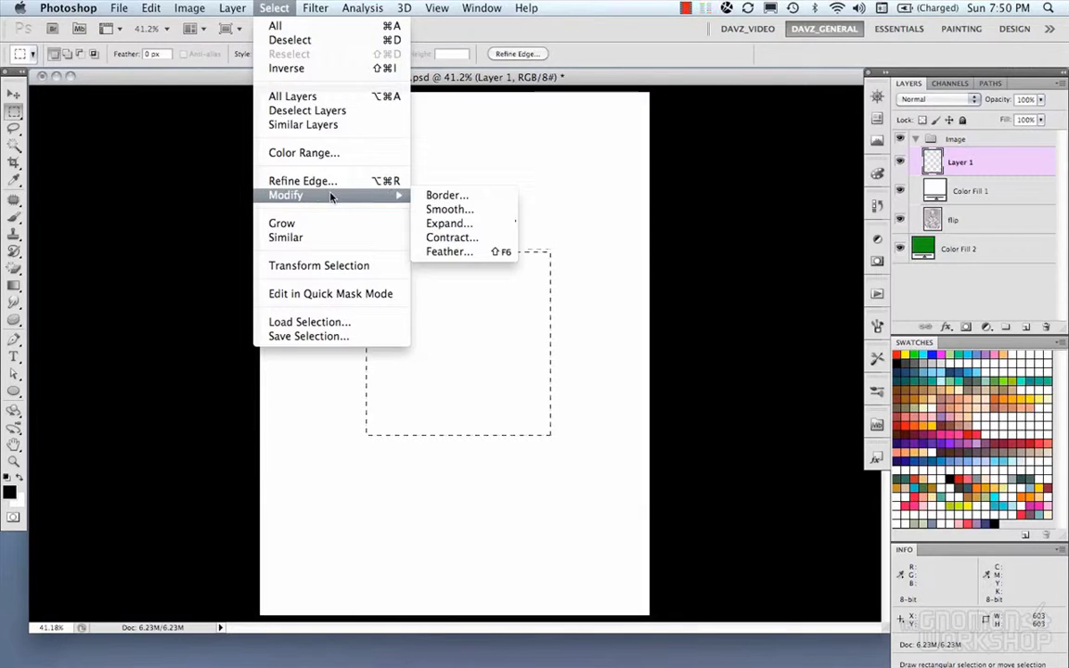
left_click(450, 211)
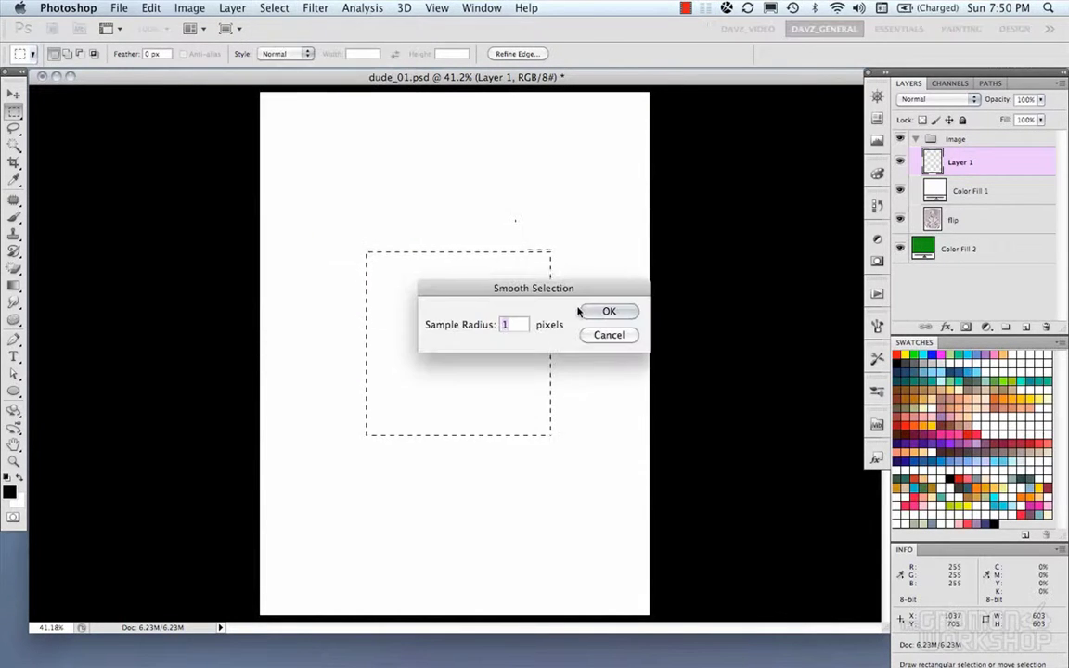
left_click_drag(563, 290, 553, 290)
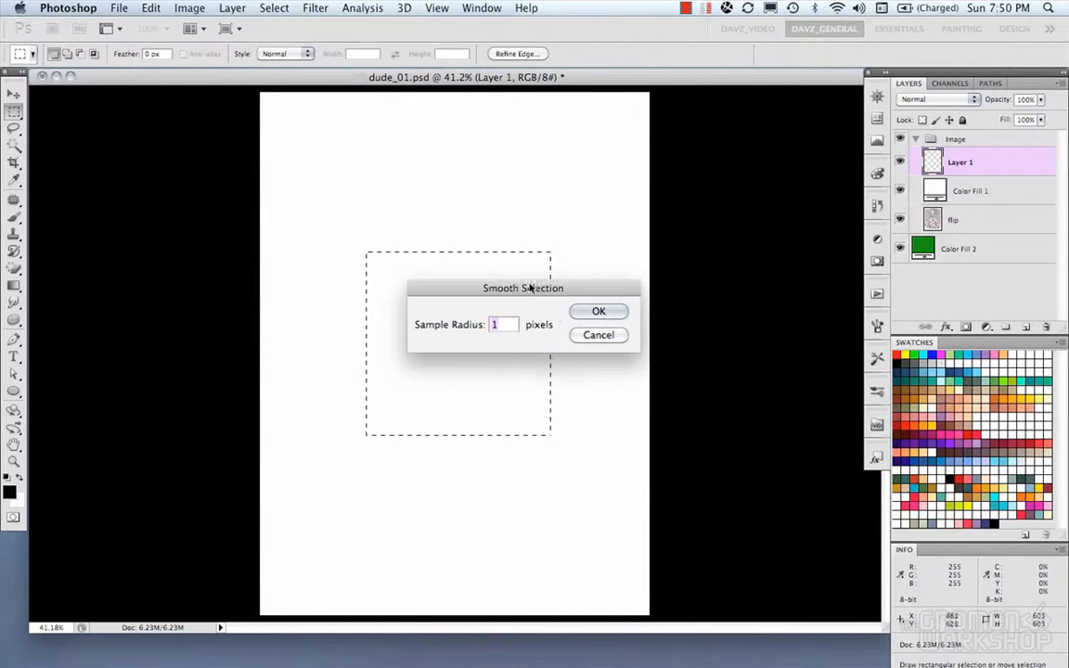
left_click(585, 311)
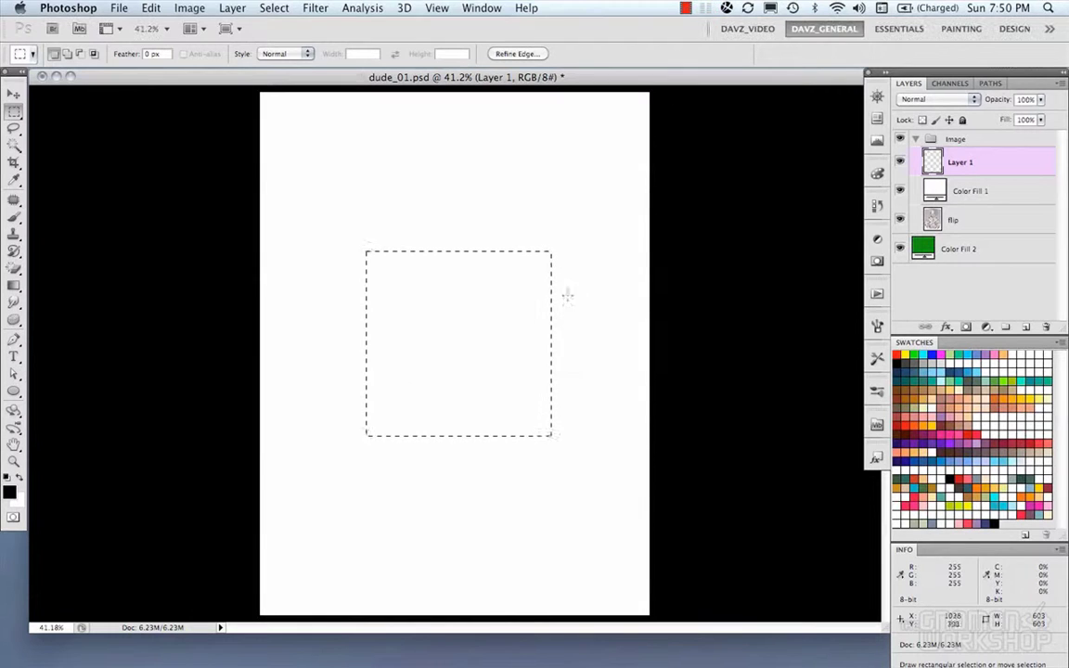
left_click(280, 10)
mouse_move(380, 195)
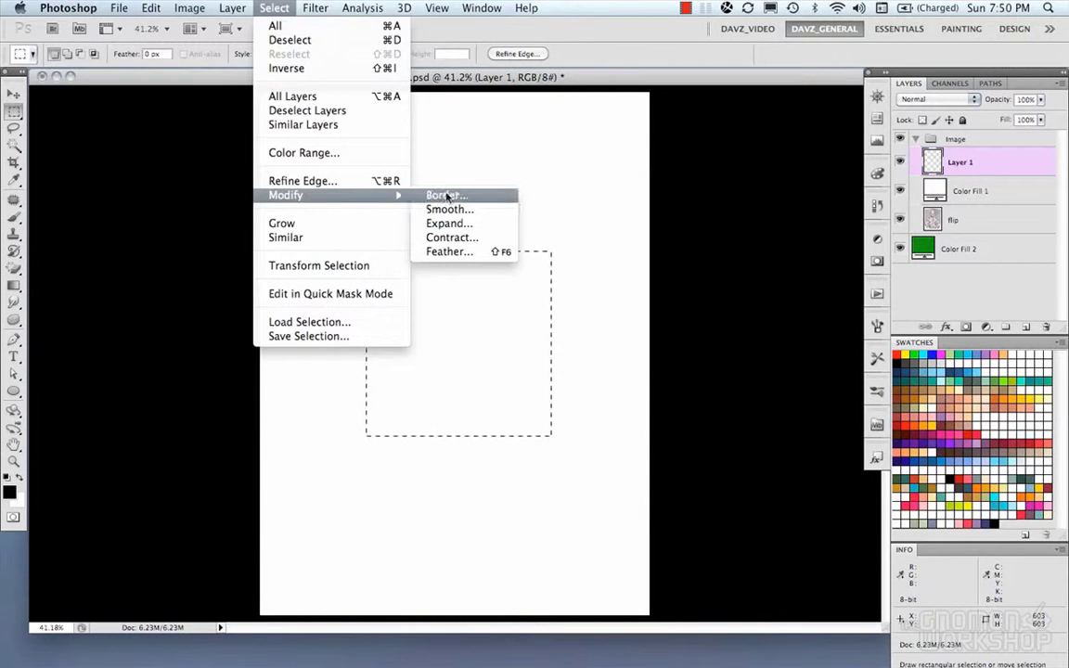
left_click(454, 223)
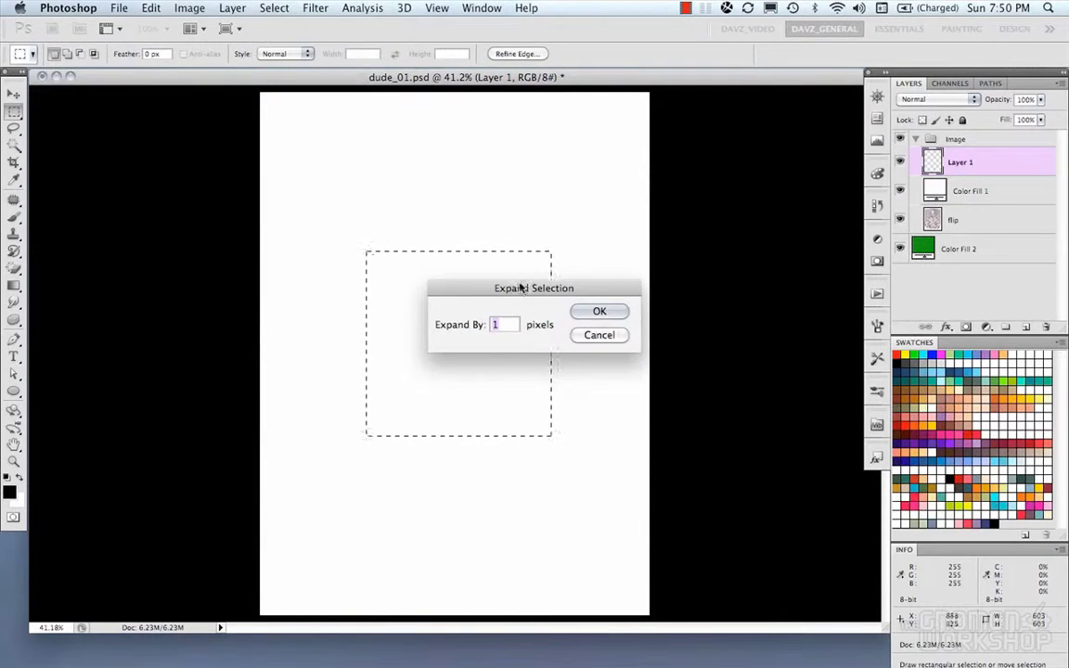
left_click_drag(518, 290, 494, 291)
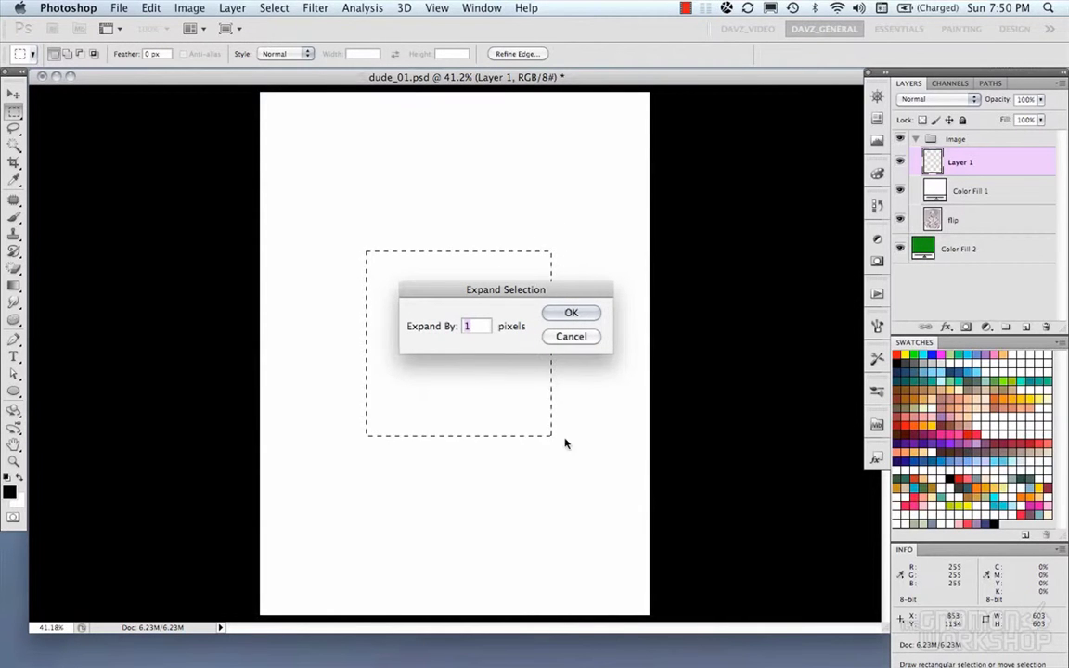
left_click(467, 326)
type("0")
left_click(562, 317)
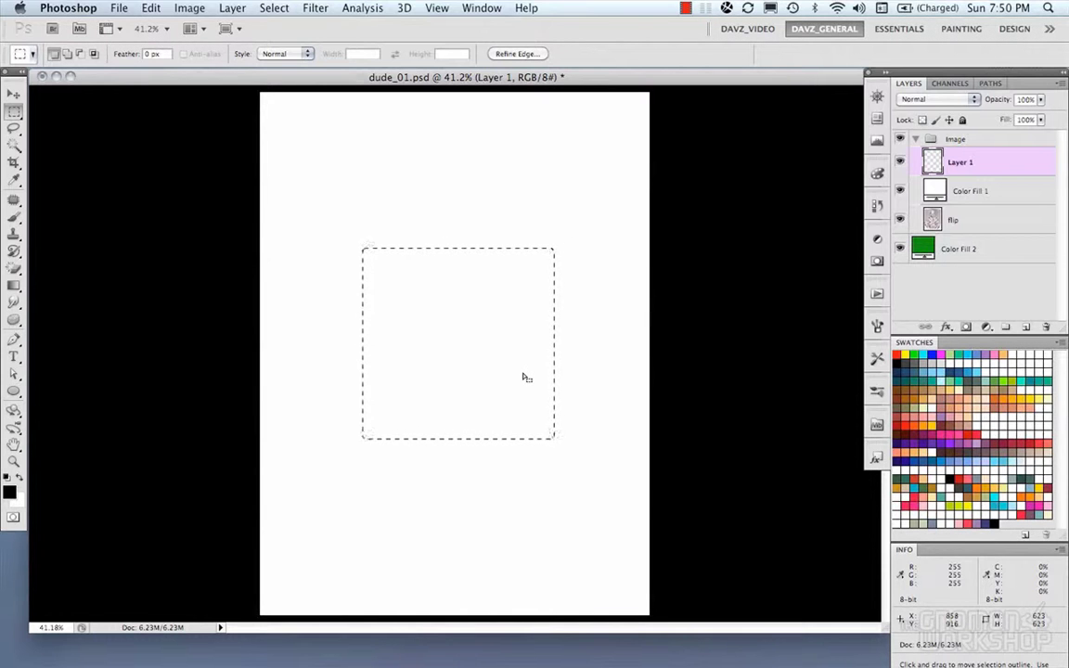
key("alt+BackSpace")
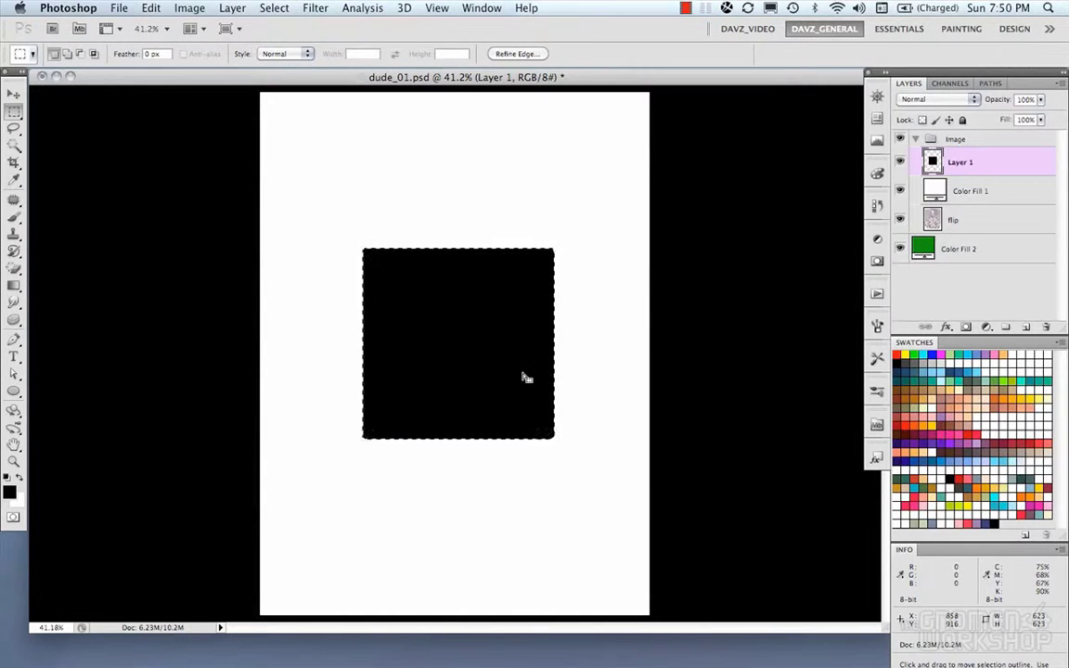
key("ctrl+alt+z")
key("ctrl+alt+z")
left_click(257, 7)
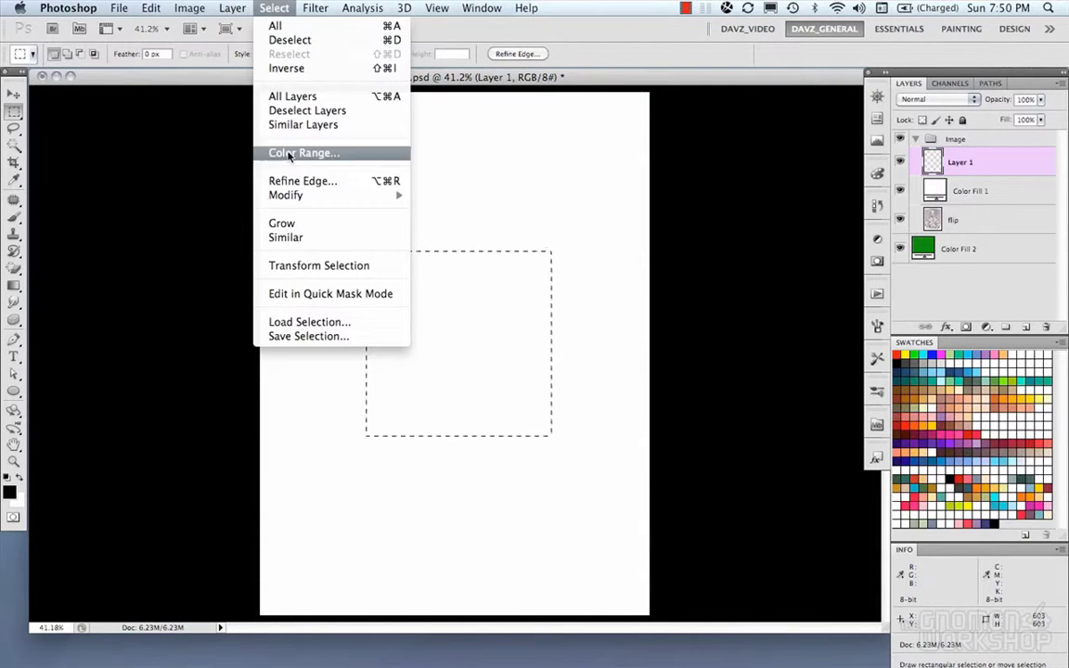
mouse_move(310, 195)
left_click(451, 237)
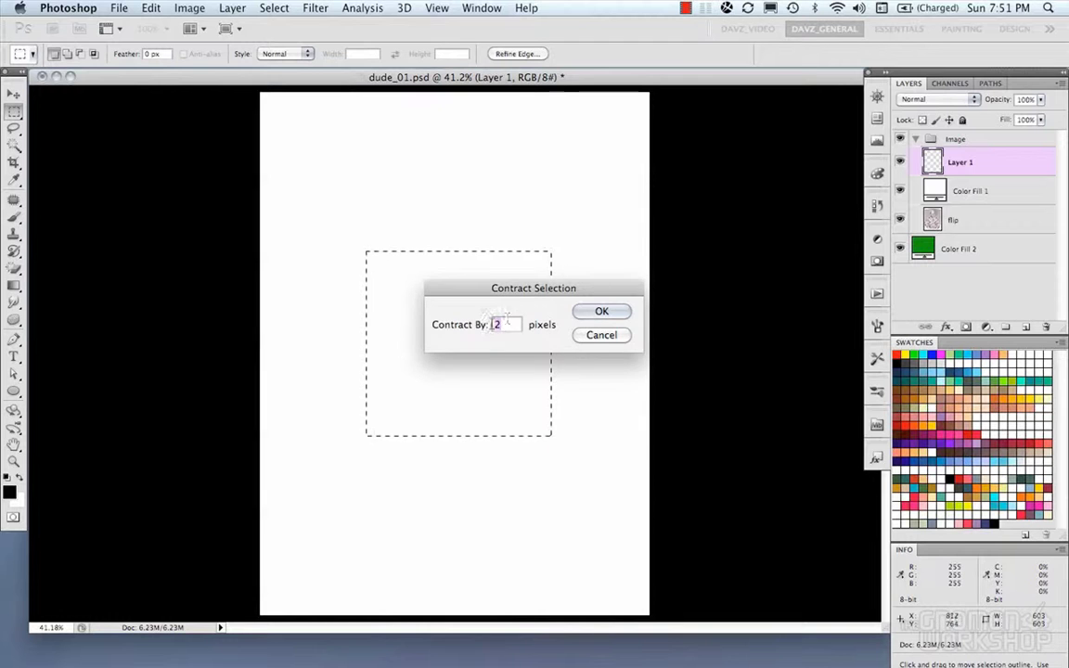
type("20")
left_click(584, 312)
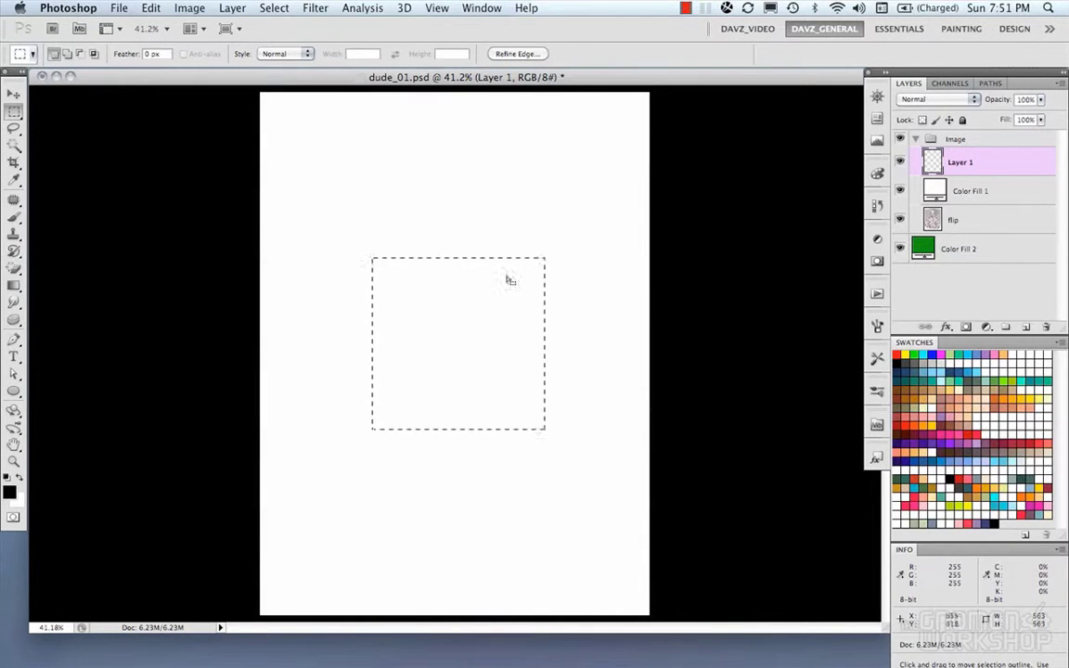
key("alt+BackSpace")
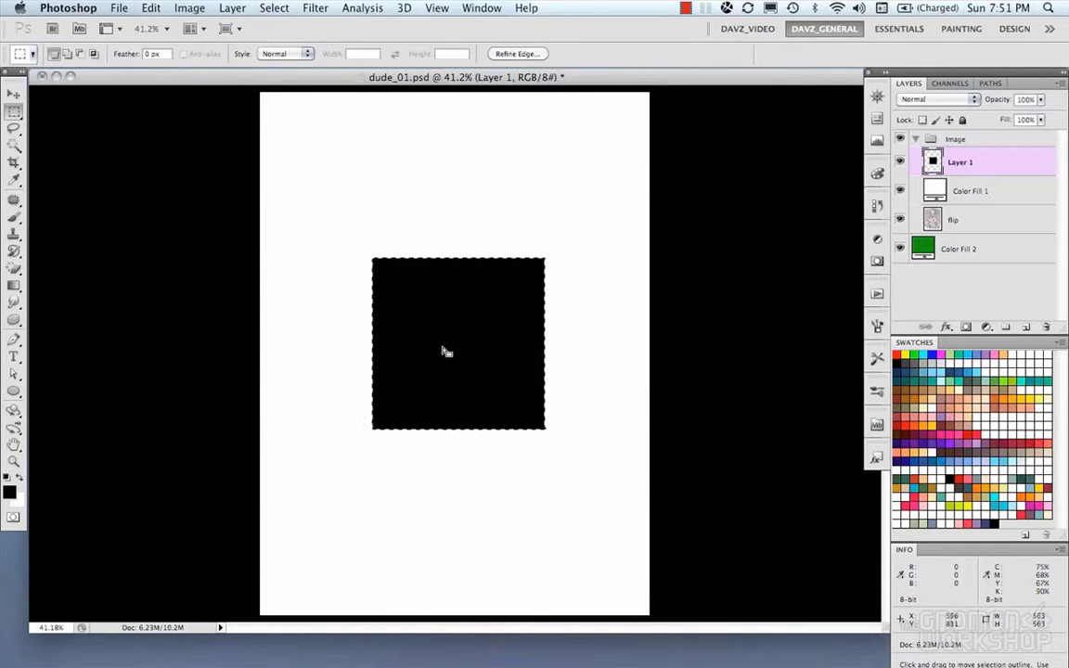
key("ctrl+alt+z")
key("ctrl+alt+z")
left_click(272, 8)
mouse_move(297, 195)
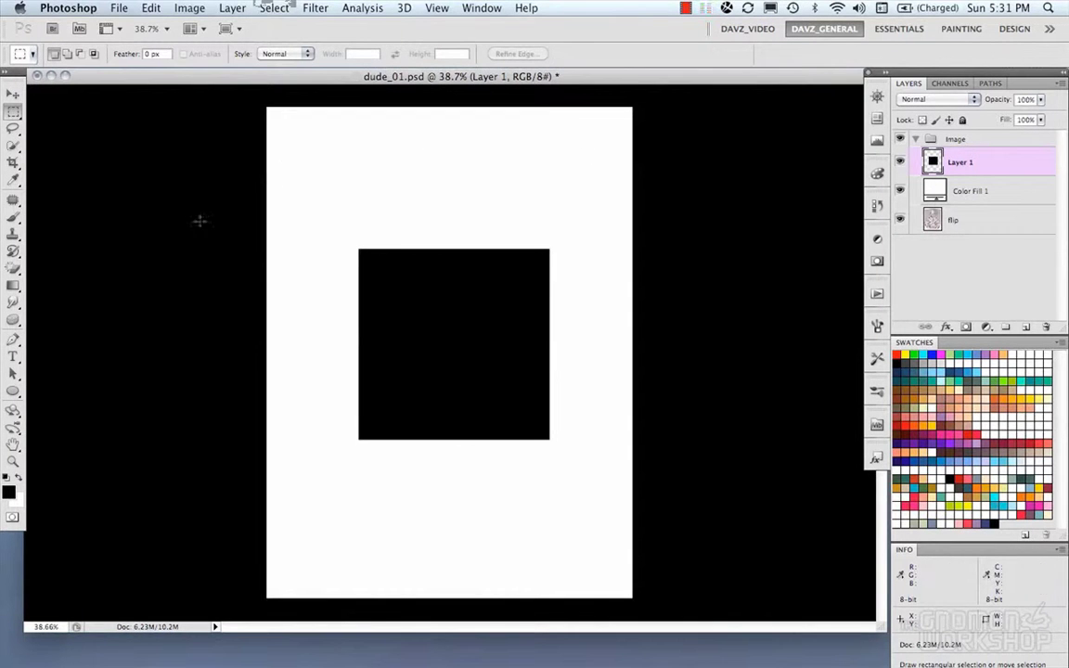
Hide Layer 1 and Color Fill 1 and make the flip sketch layer active.
left_click(14, 114)
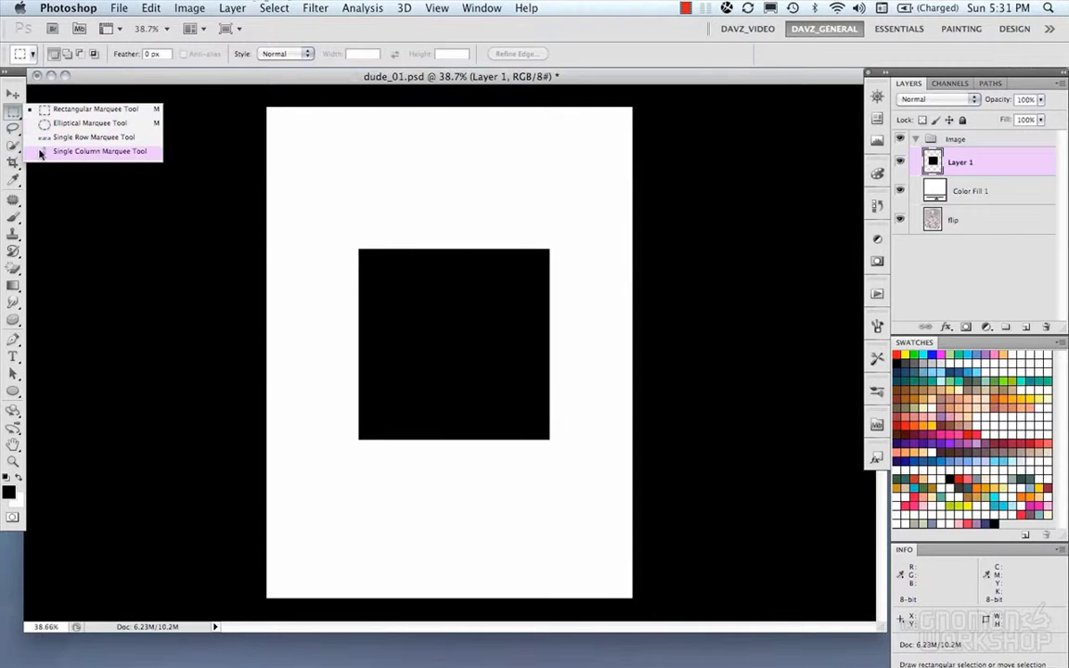
left_click(14, 115)
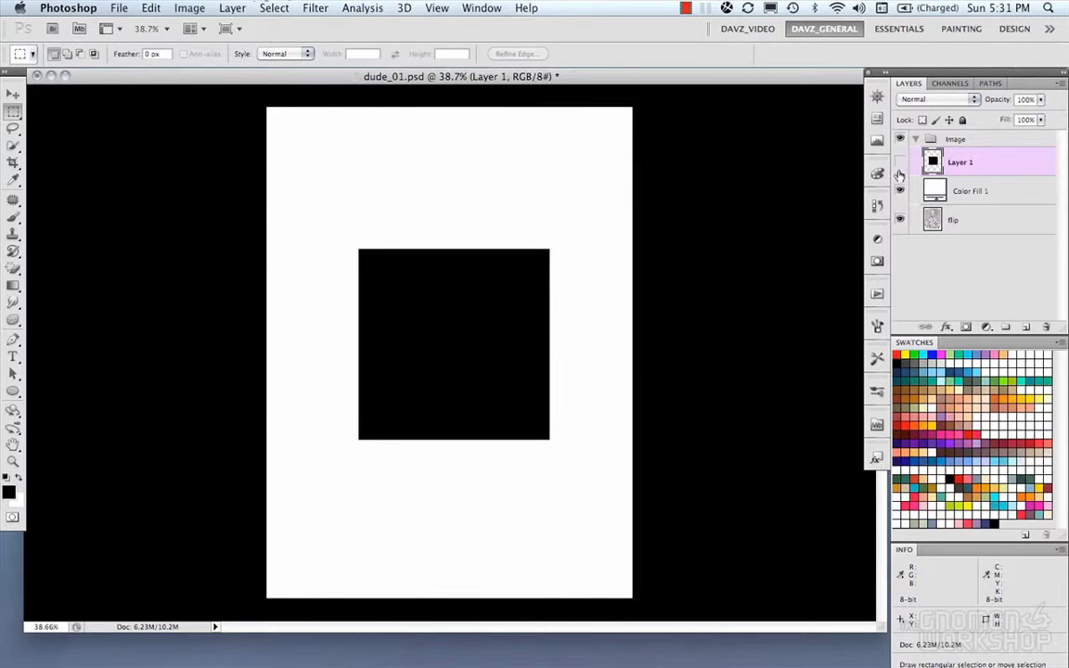
left_click_drag(899, 193, 899, 162)
left_click(953, 219)
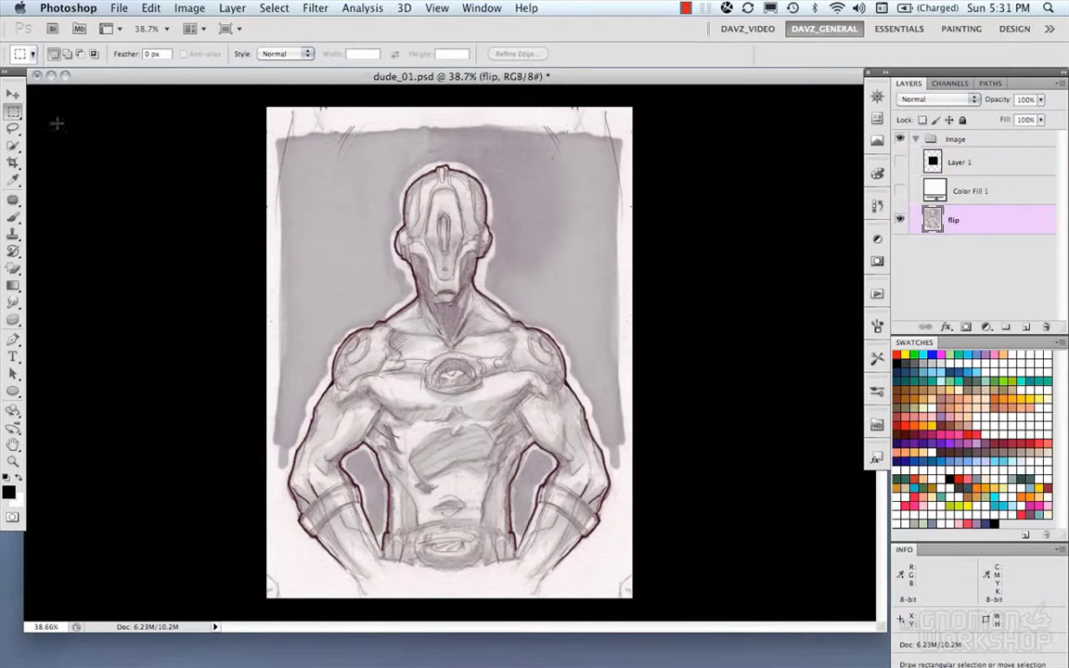
With the Lasso, zoom in and select around the robot's head and neck, then deselect.
left_click(14, 130)
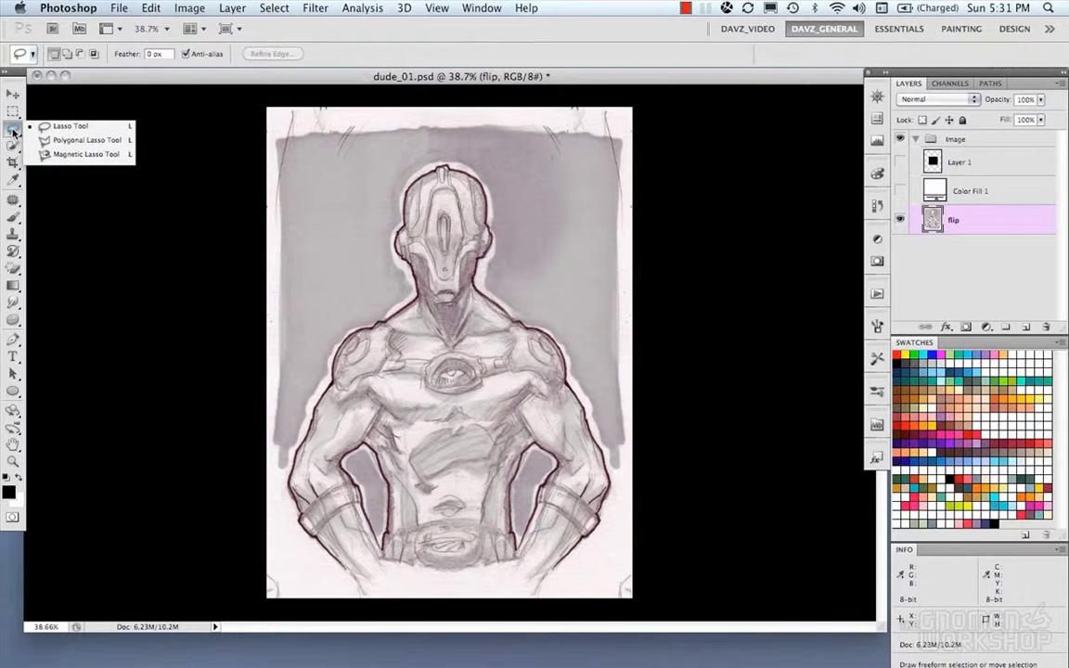
left_click(13, 133)
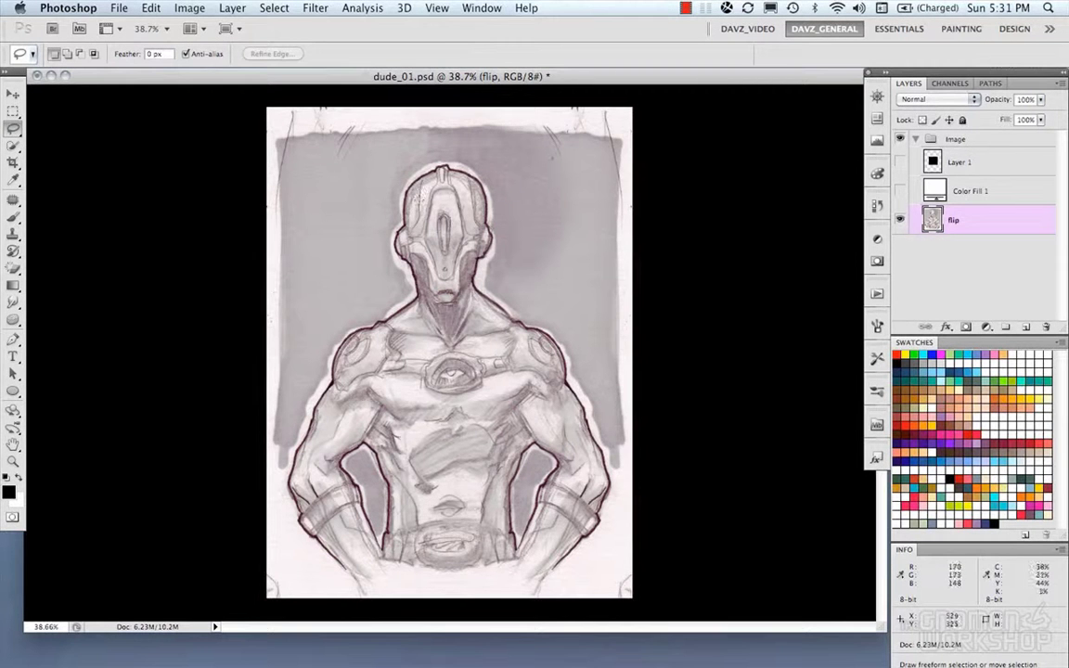
key("super+plus")
key("super+plus")
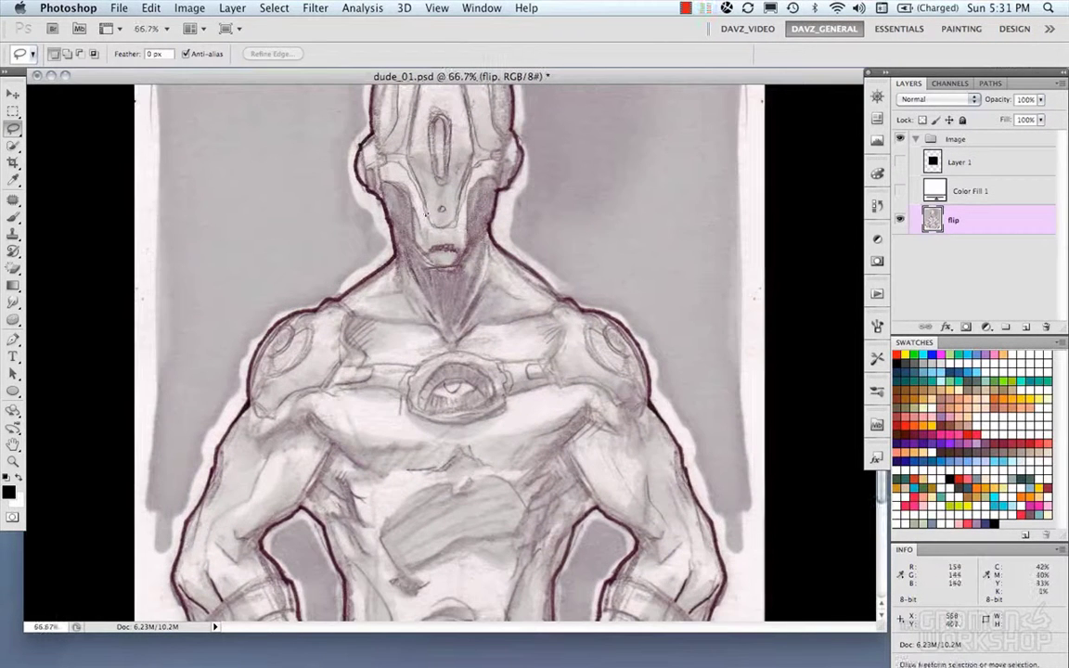
scroll(408, 225, "up", 5)
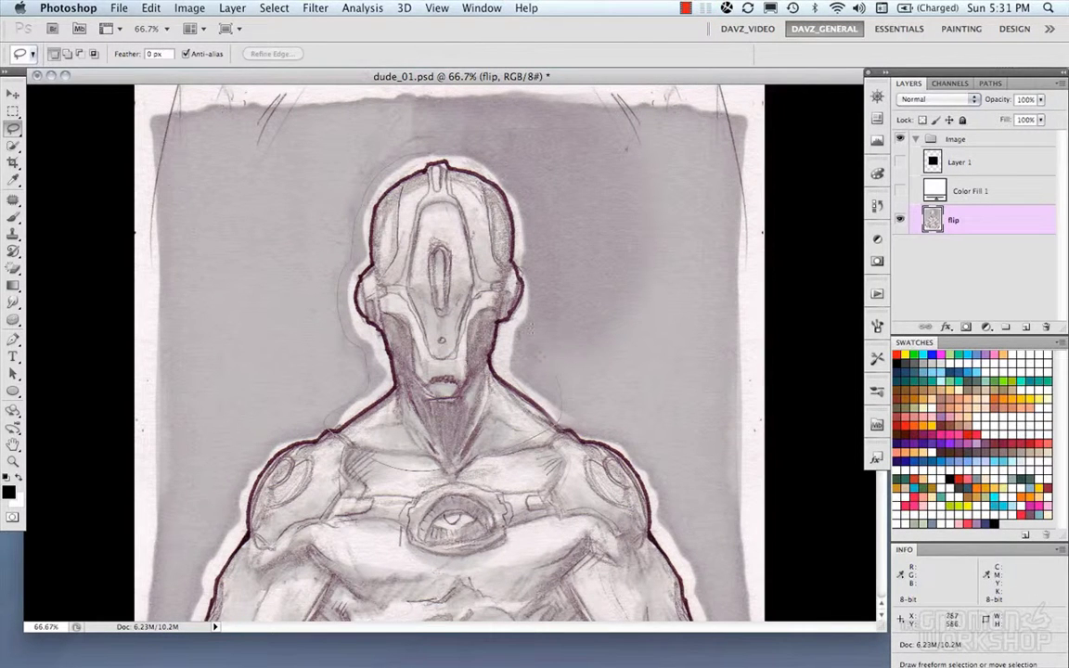
left_click_drag(436, 147, 429, 149)
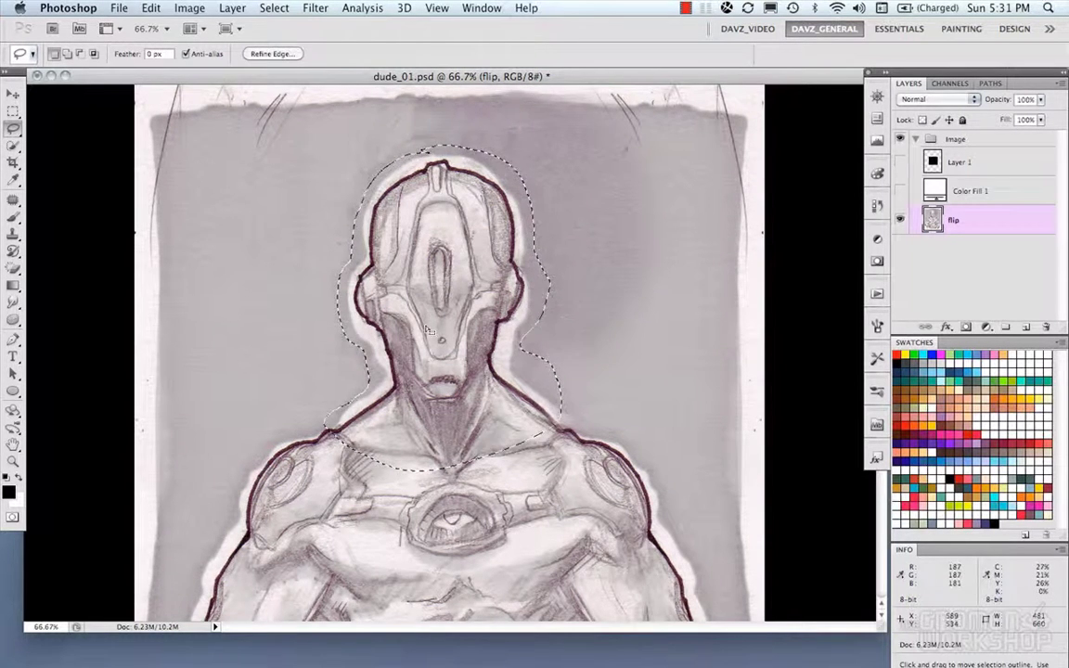
key("super+plus")
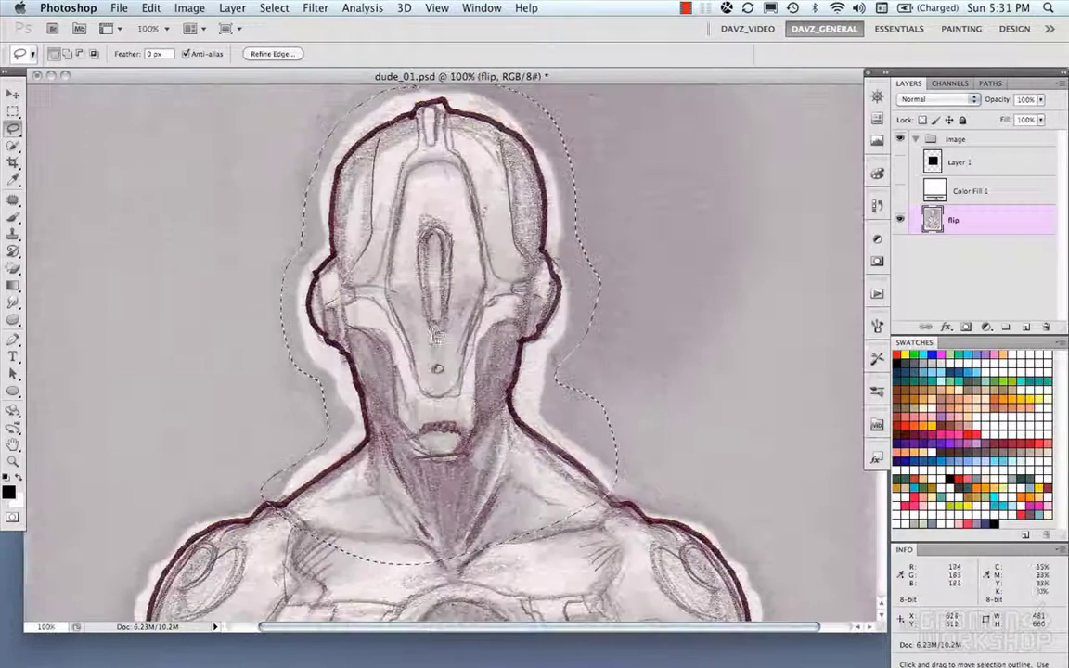
scroll(445, 353, "up", 2)
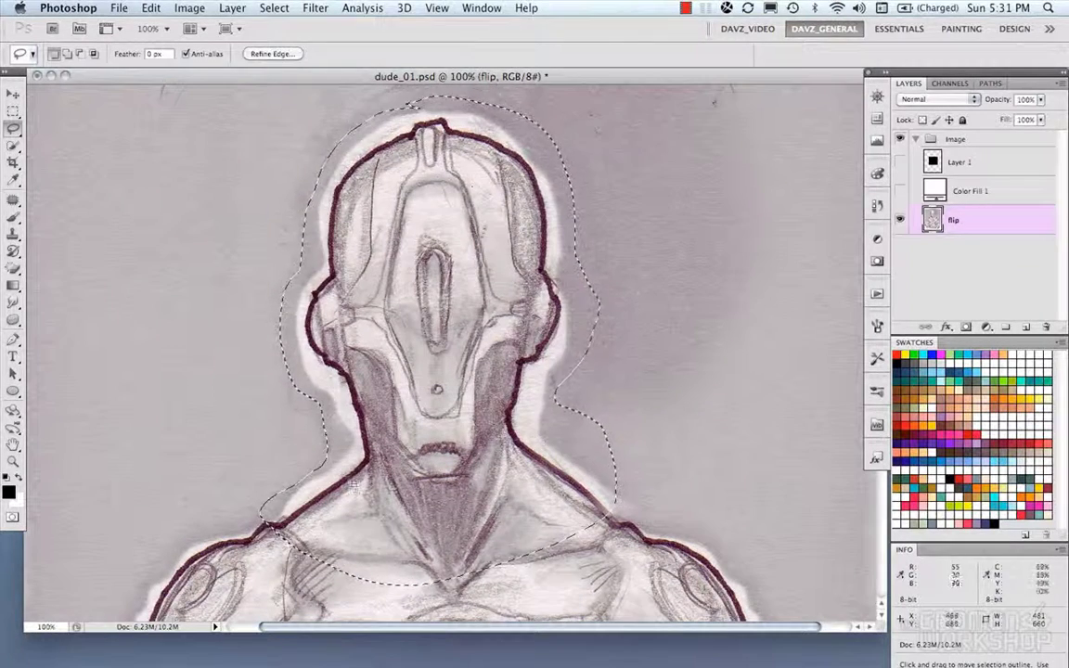
key("super+d")
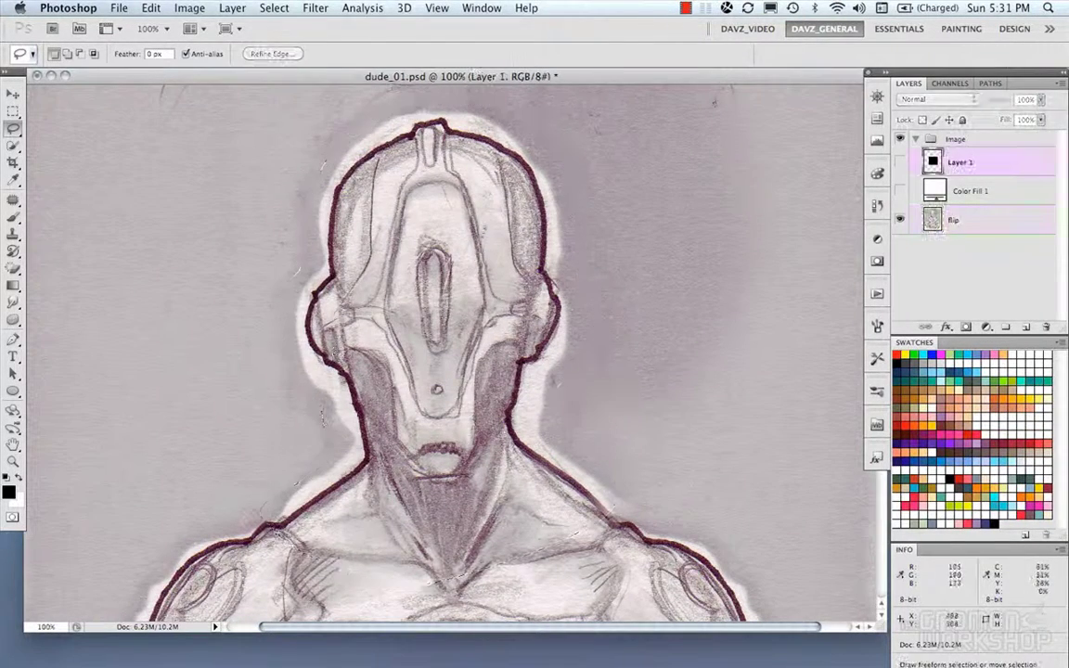
key("alt+bracketright")
key("alt+bracketright")
left_click_drag(17, 136, 32, 141)
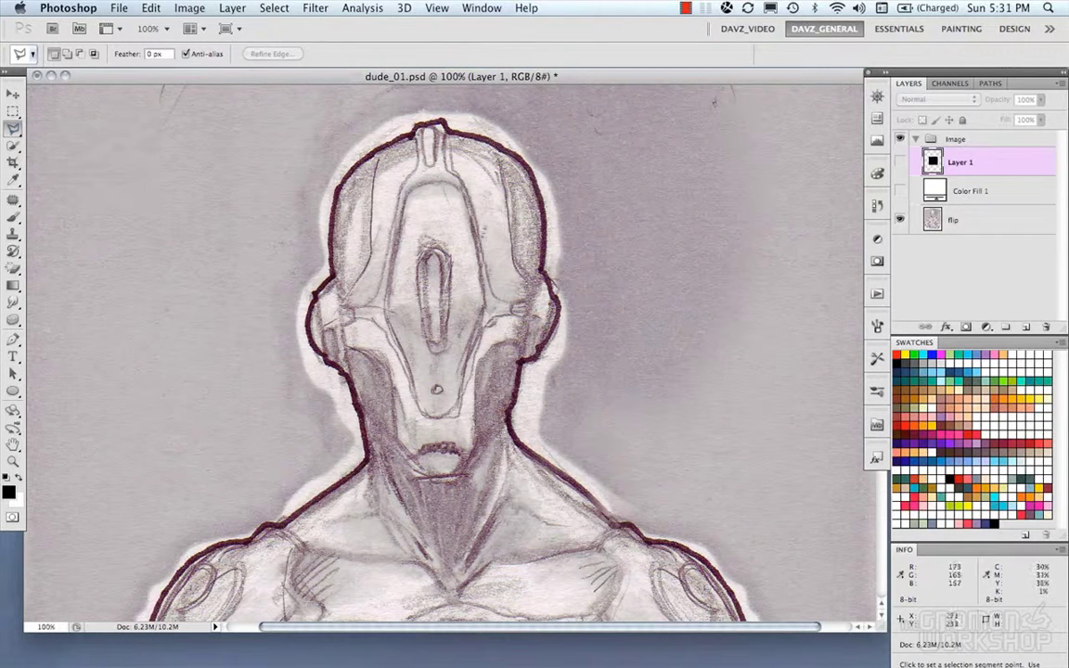
left_click(405, 119)
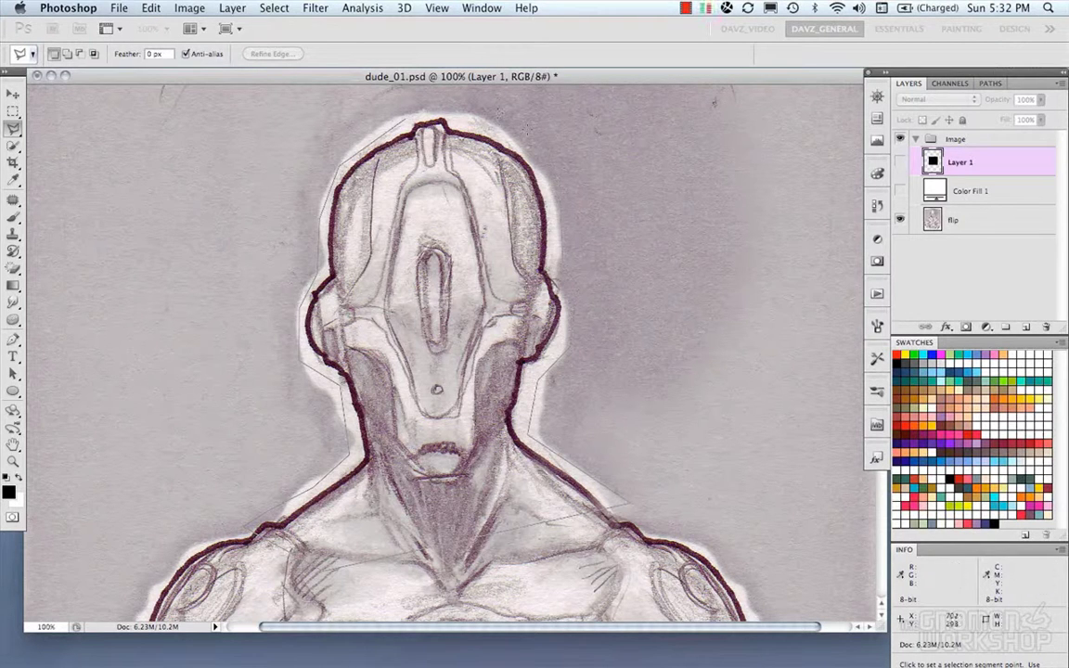
left_click(545, 172)
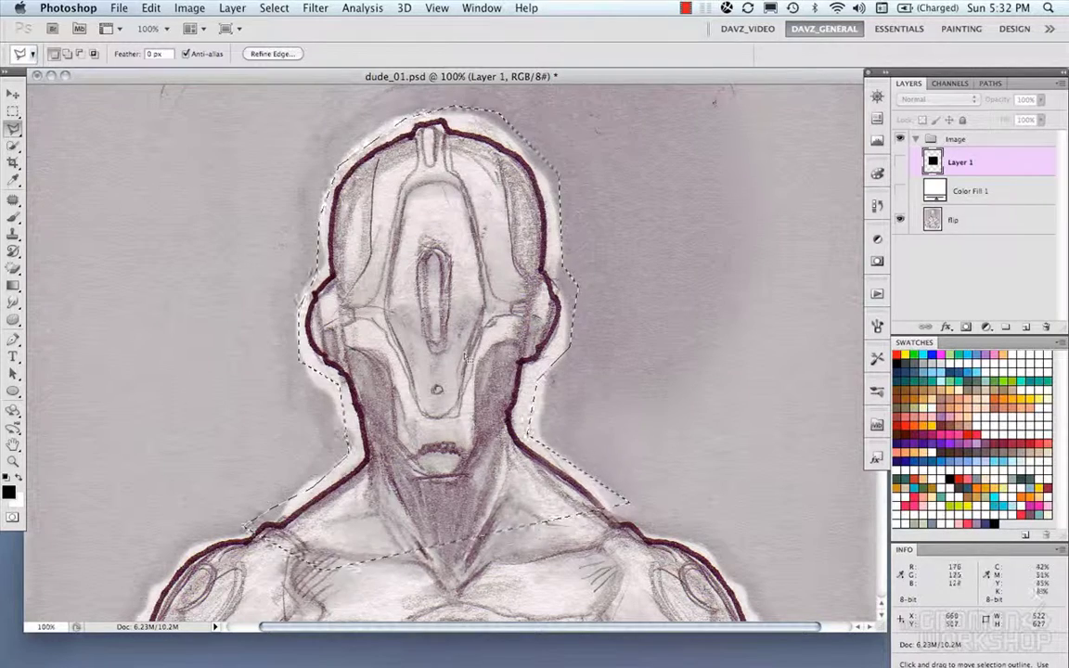
left_click(471, 358, "ctrl")
left_click_drag(471, 357, 548, 336)
key("ctrl+z")
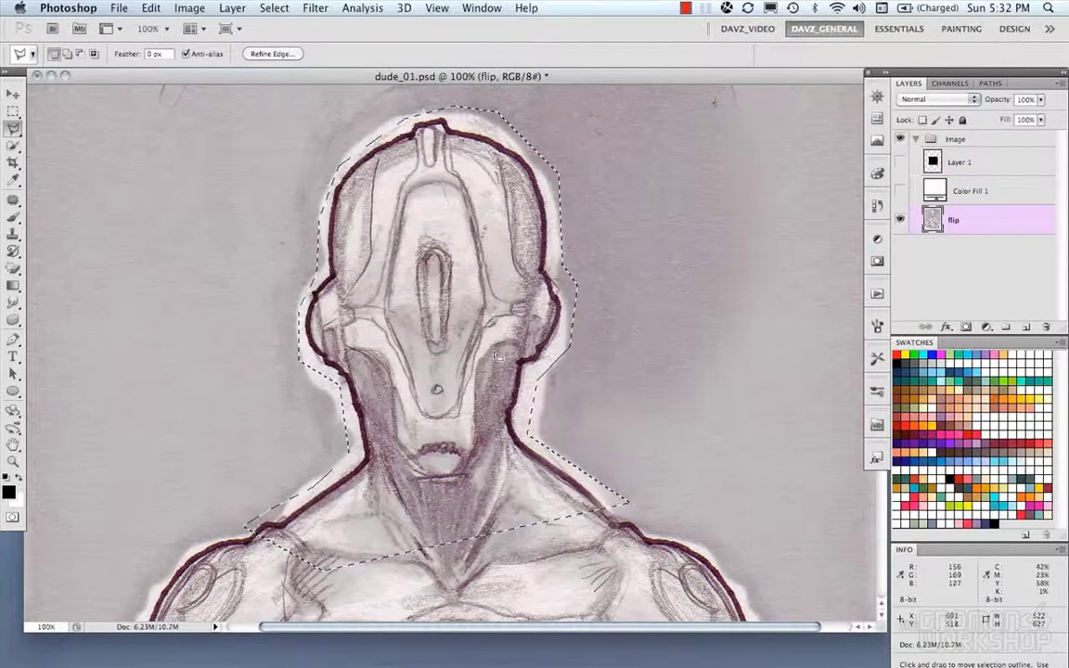
key("ctrl+d")
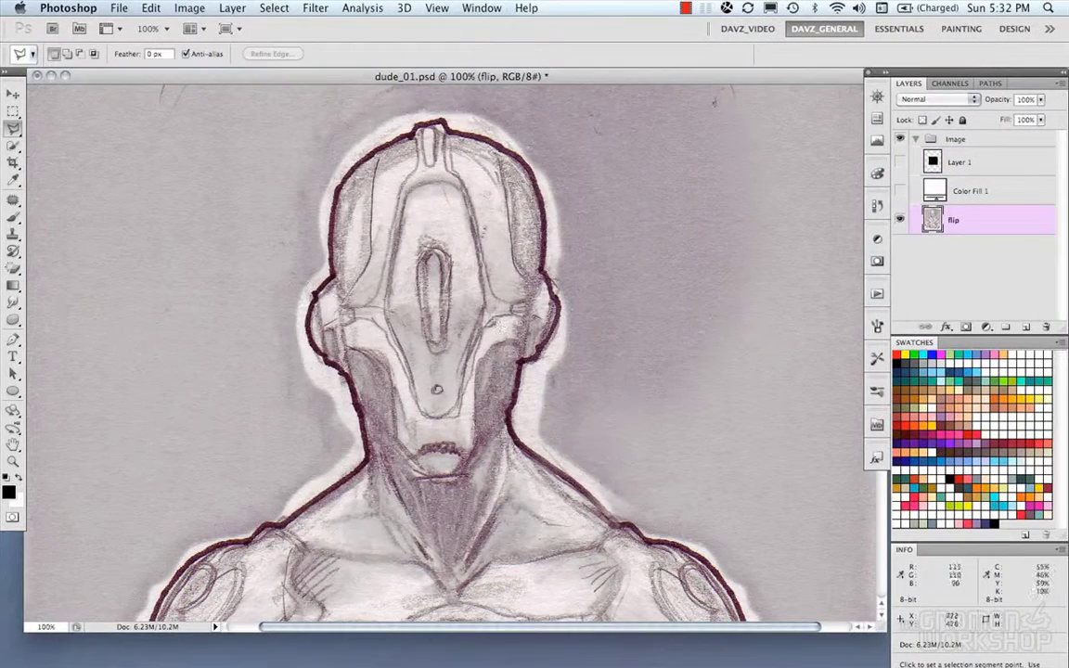
Pick the Magnetic Lasso, zoom to 200% and trace the helmet's dark outline until the selection closes.
left_click(19, 132)
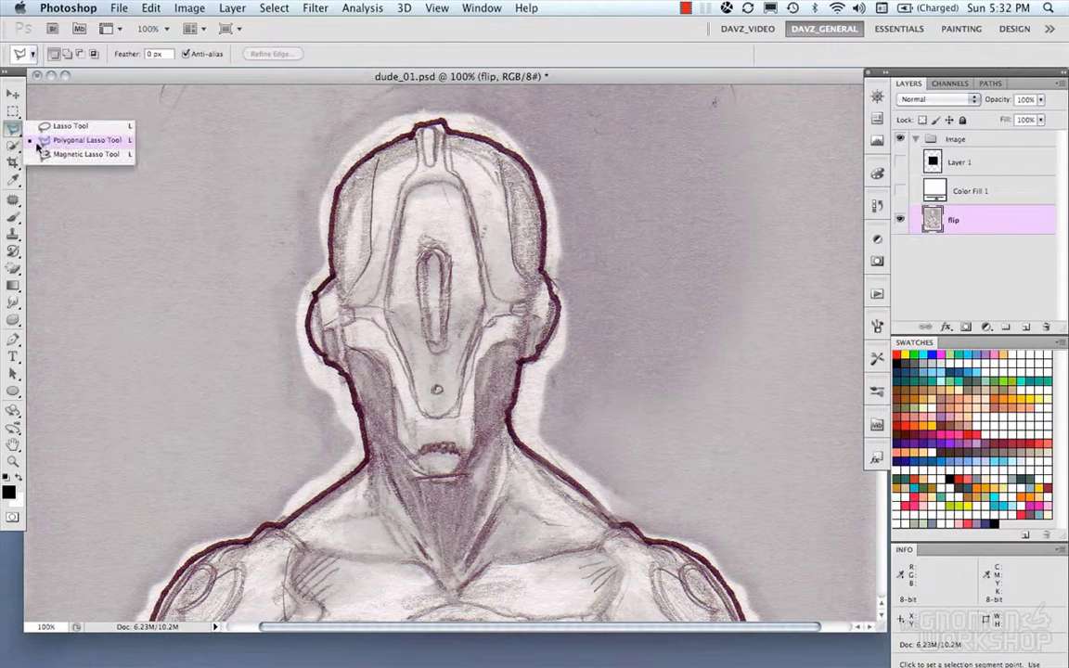
left_click(39, 156)
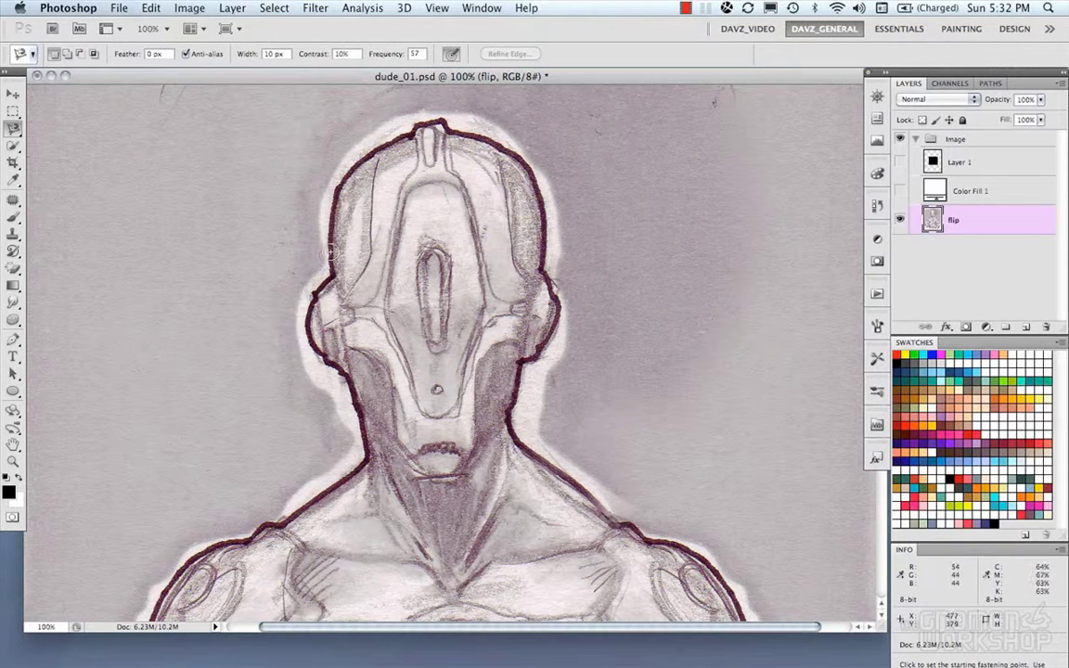
key("super+equal")
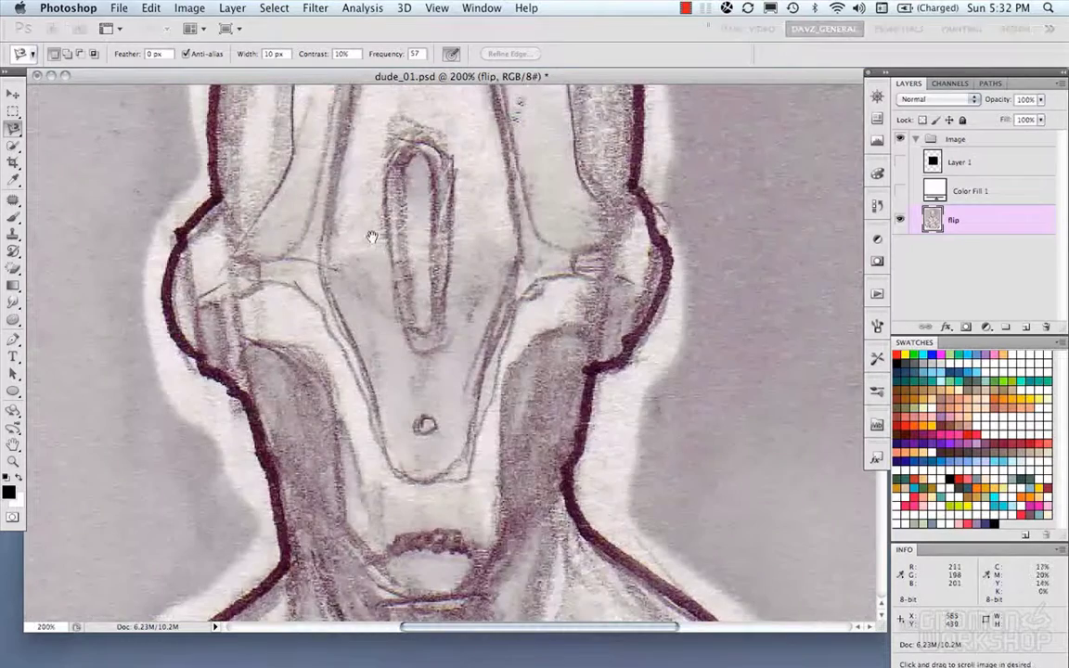
left_click_drag(377, 244, 442, 410)
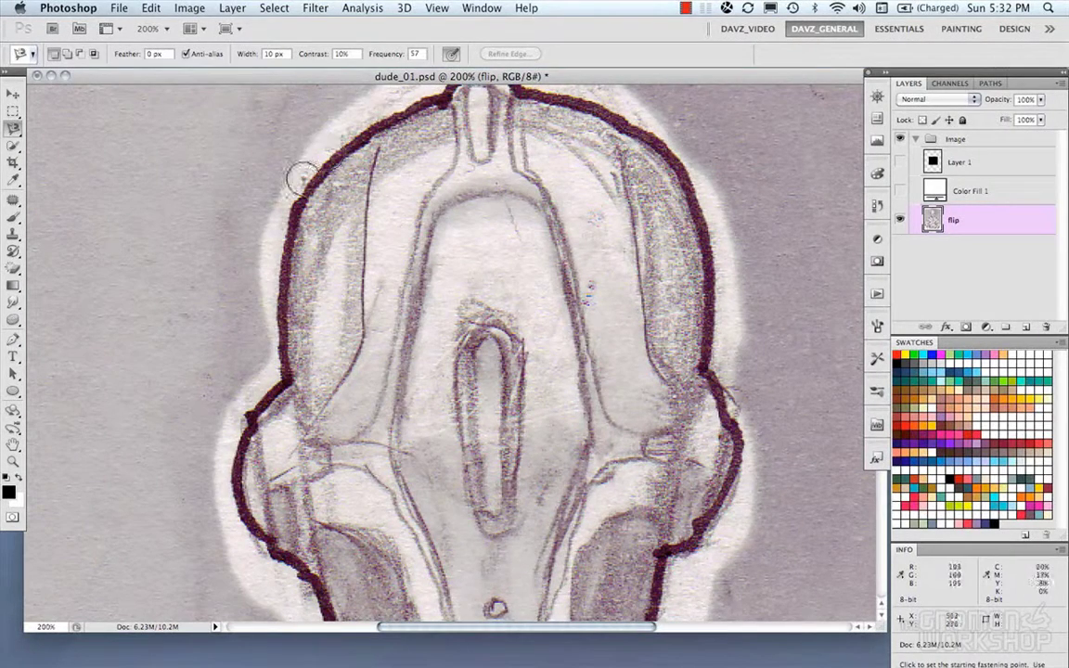
left_click(354, 107)
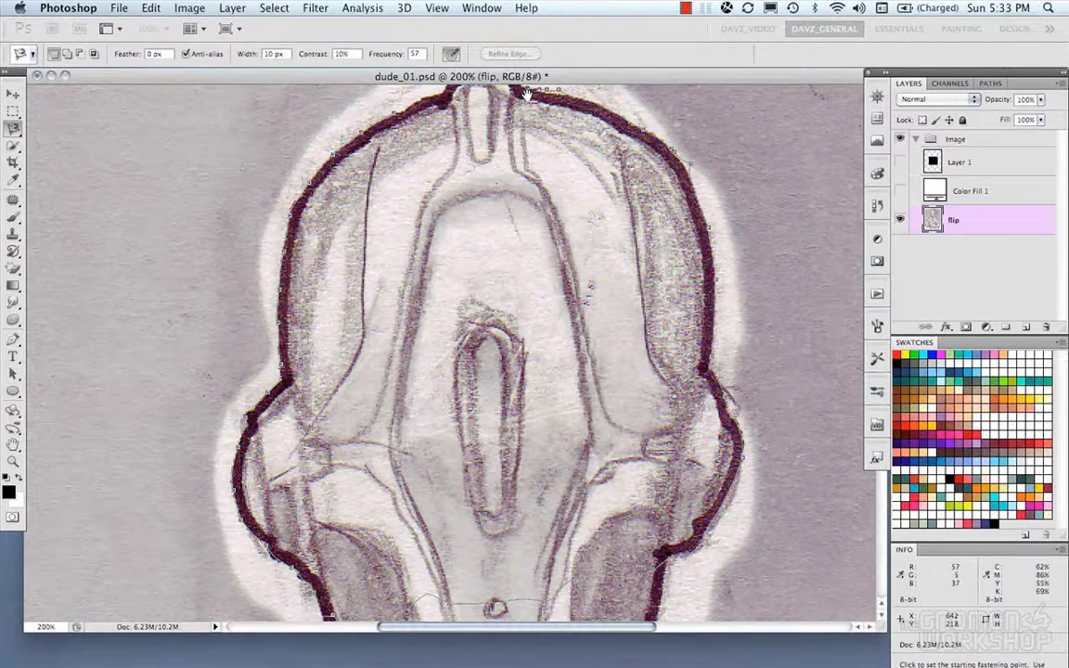
left_click_drag(526, 95, 538, 162)
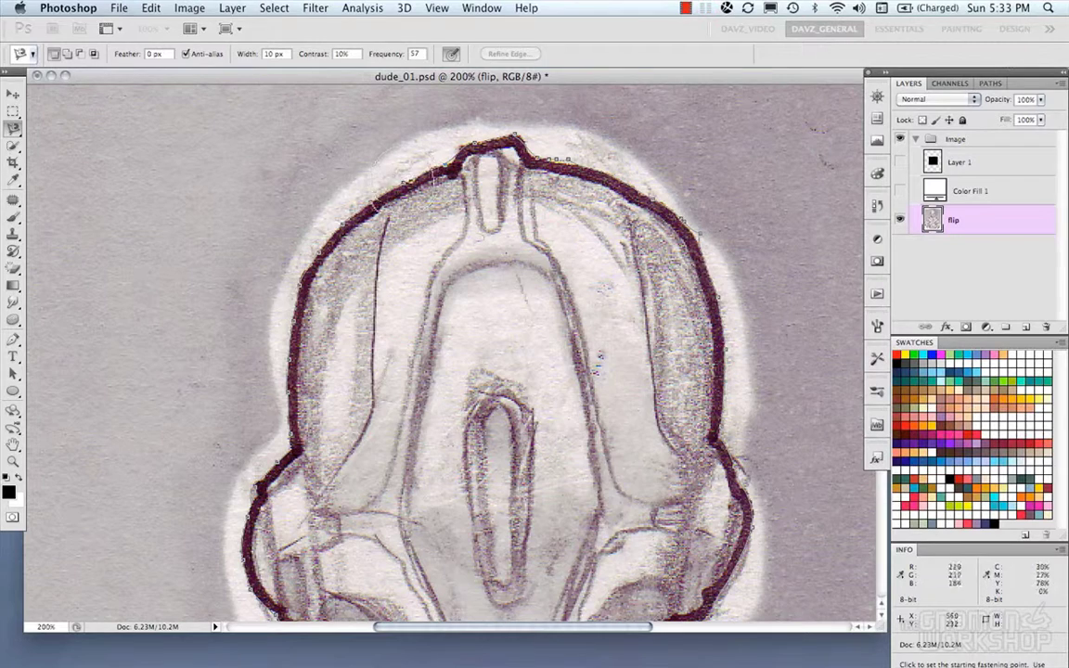
left_click(390, 163)
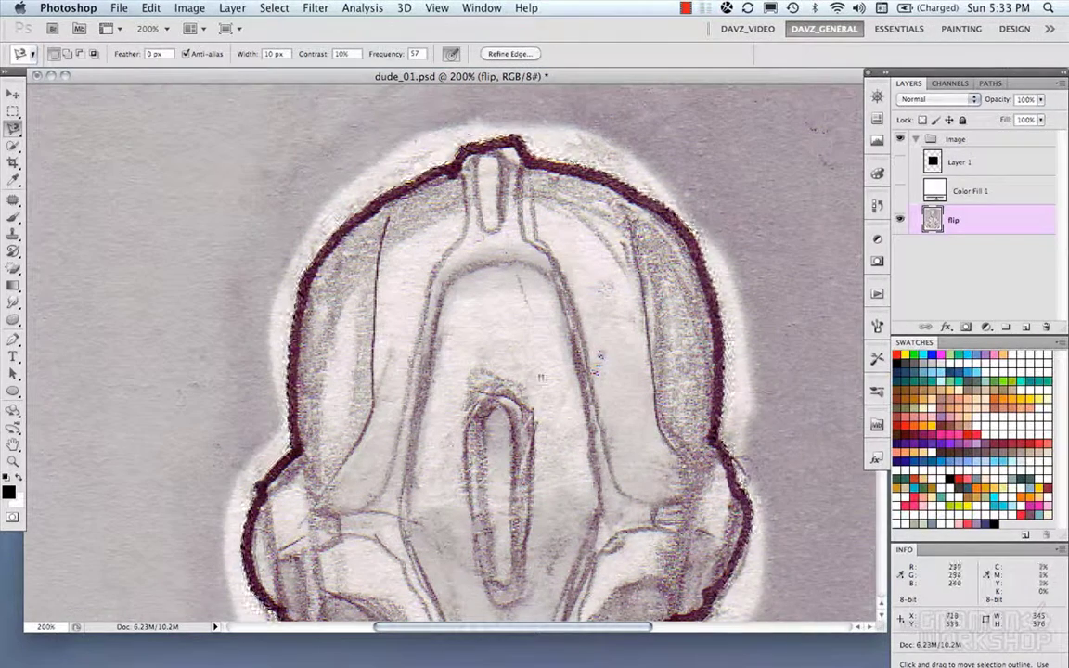
mouse_move(498, 406)
left_mouse_down()
mouse_move(524, 309)
mouse_move(518, 295)
mouse_move(484, 286)
left_mouse_up()
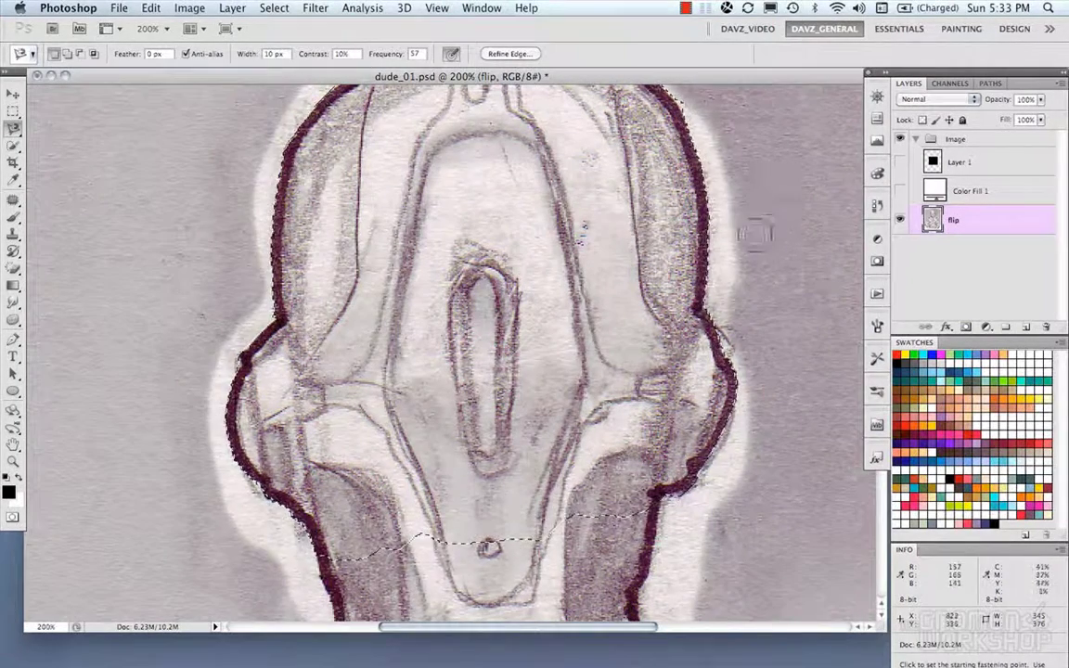
left_click(965, 327)
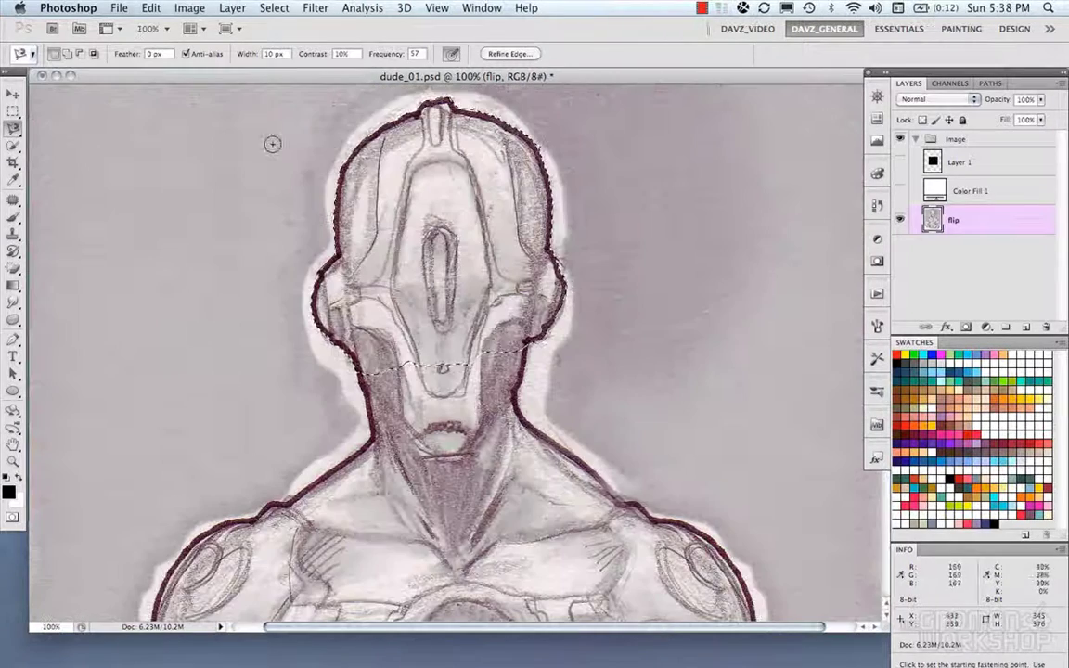
left_click(13, 130)
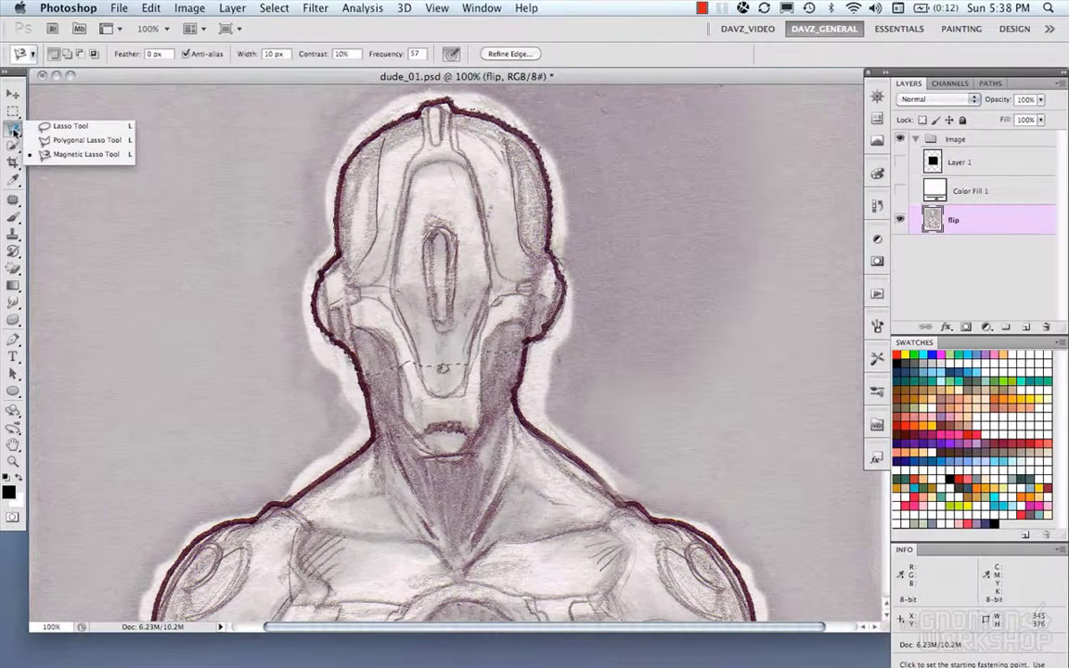
left_click(13, 130)
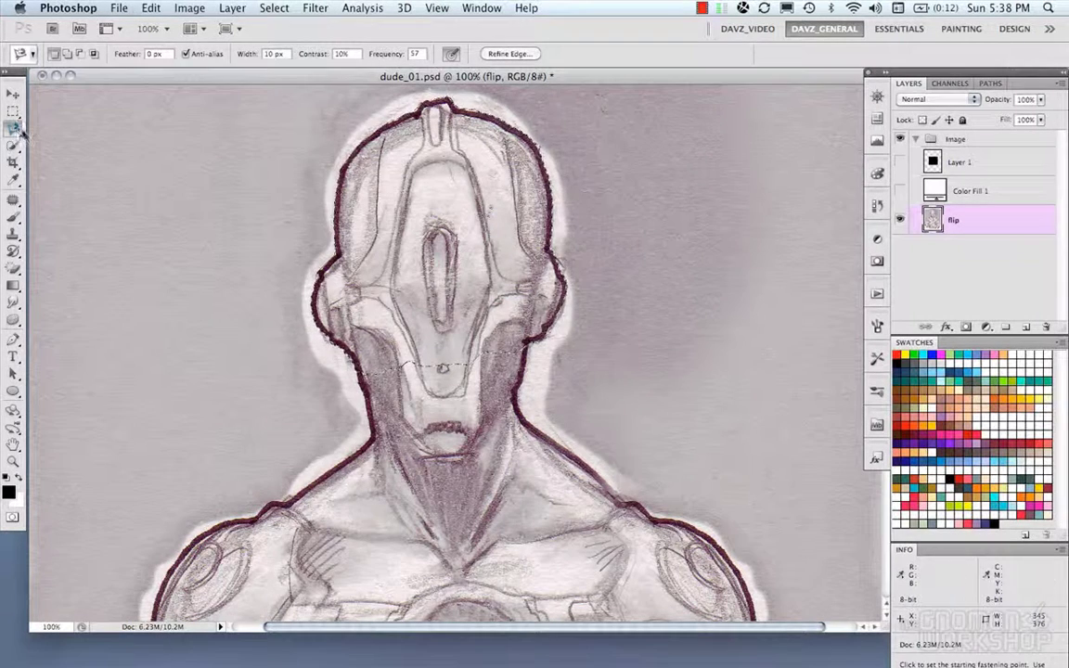
Switch to the Quick Selection tool, clear the outline selection and zoom to 200%.
left_click(14, 146)
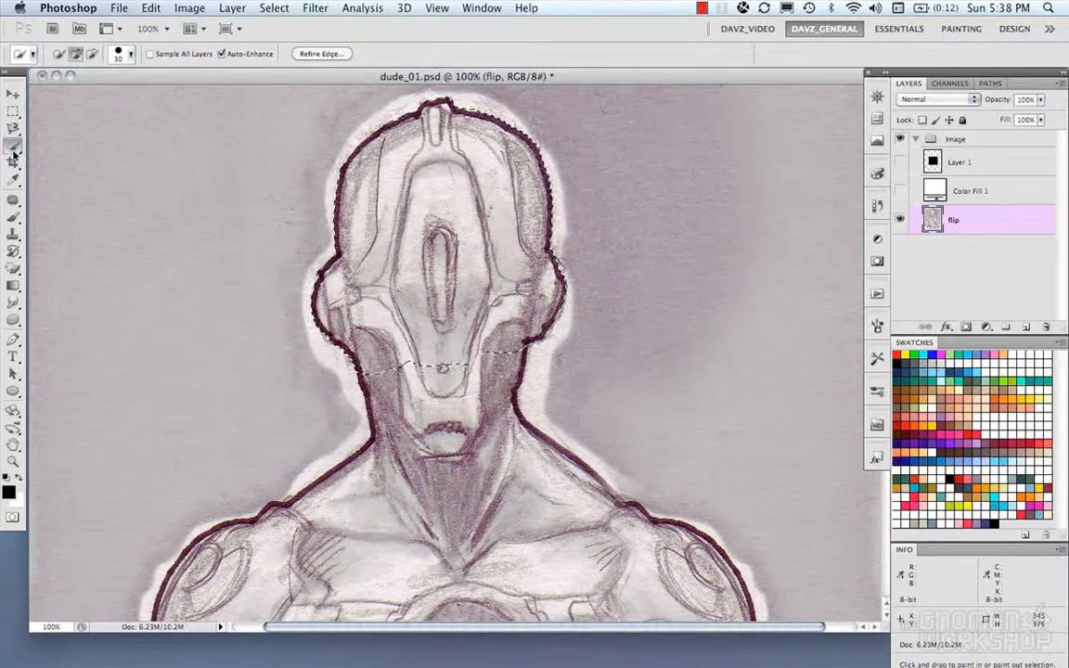
key("super+d")
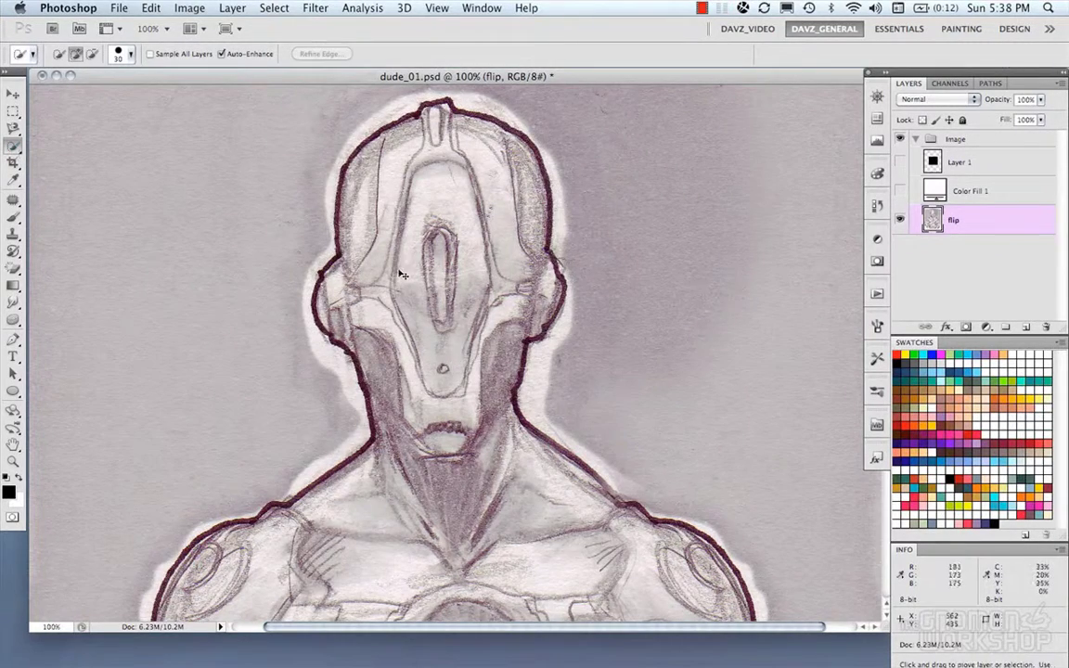
key("super+equal")
scroll(446, 353, "up", 10)
scroll(445, 353, "left", 7)
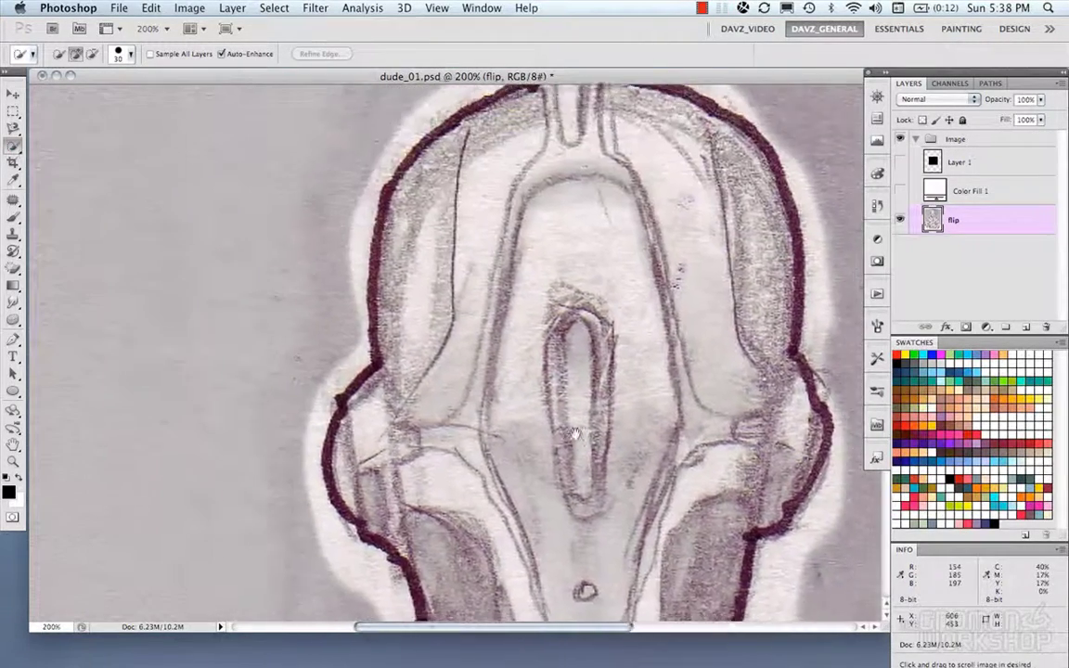
left_click(16, 147)
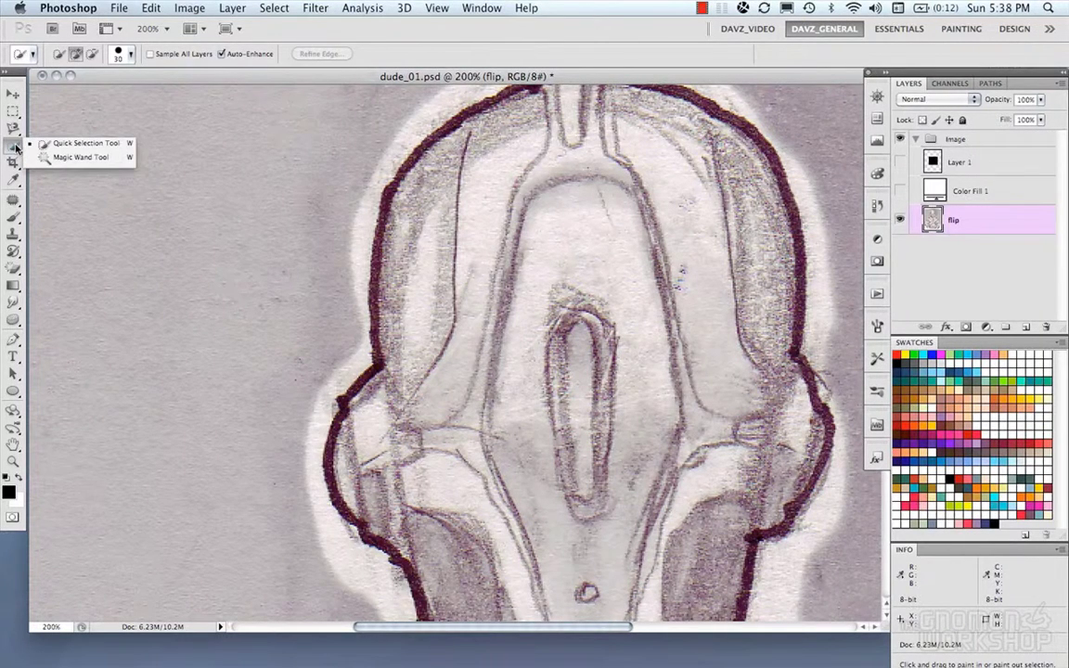
left_click(56, 143)
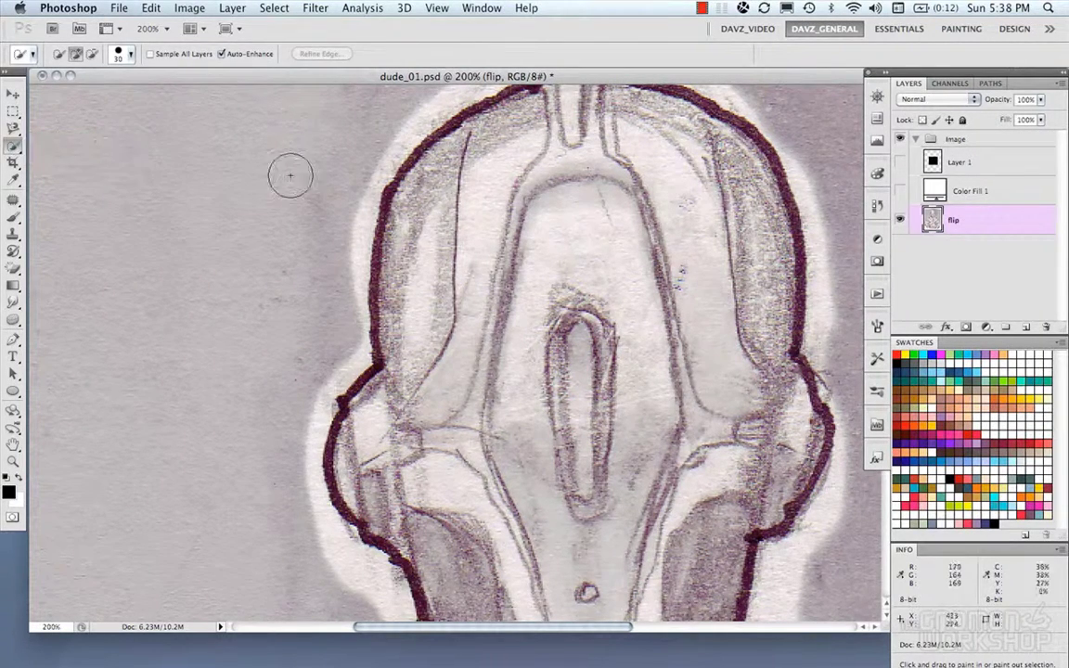
Brush over the grey background left and upper right of the head, zooming back out.
mouse_move(308, 240)
left_mouse_down()
mouse_move(348, 175)
mouse_move(302, 278)
mouse_move(321, 348)
mouse_move(260, 381)
mouse_move(267, 429)
mouse_move(281, 420)
mouse_move(311, 580)
mouse_move(258, 375)
mouse_move(246, 214)
left_mouse_up()
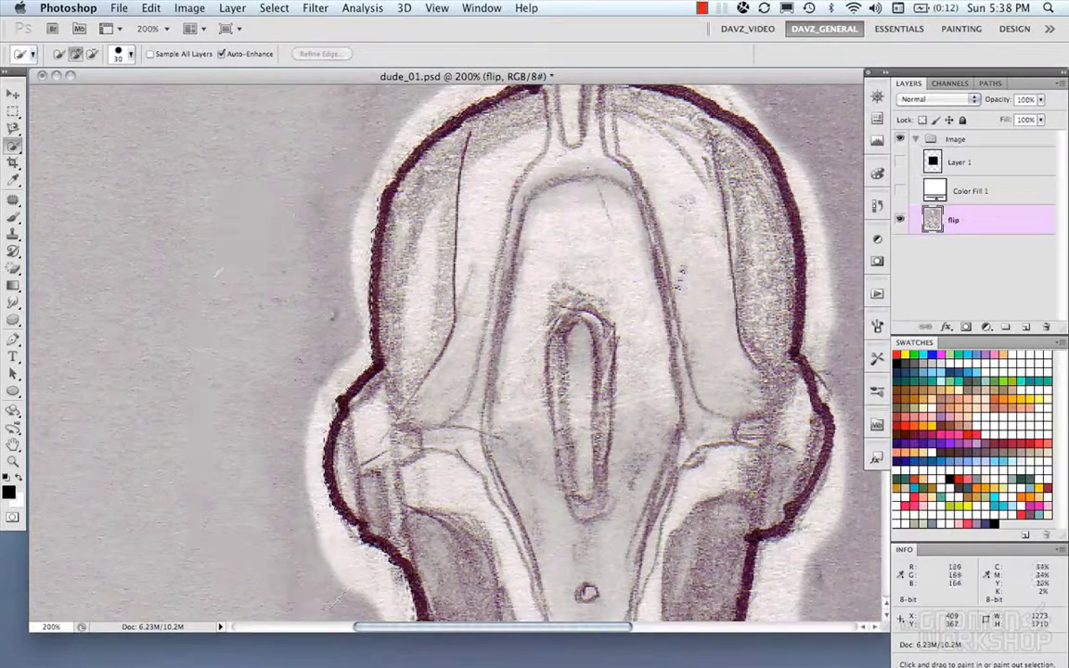
left_click_drag(287, 441, 292, 302)
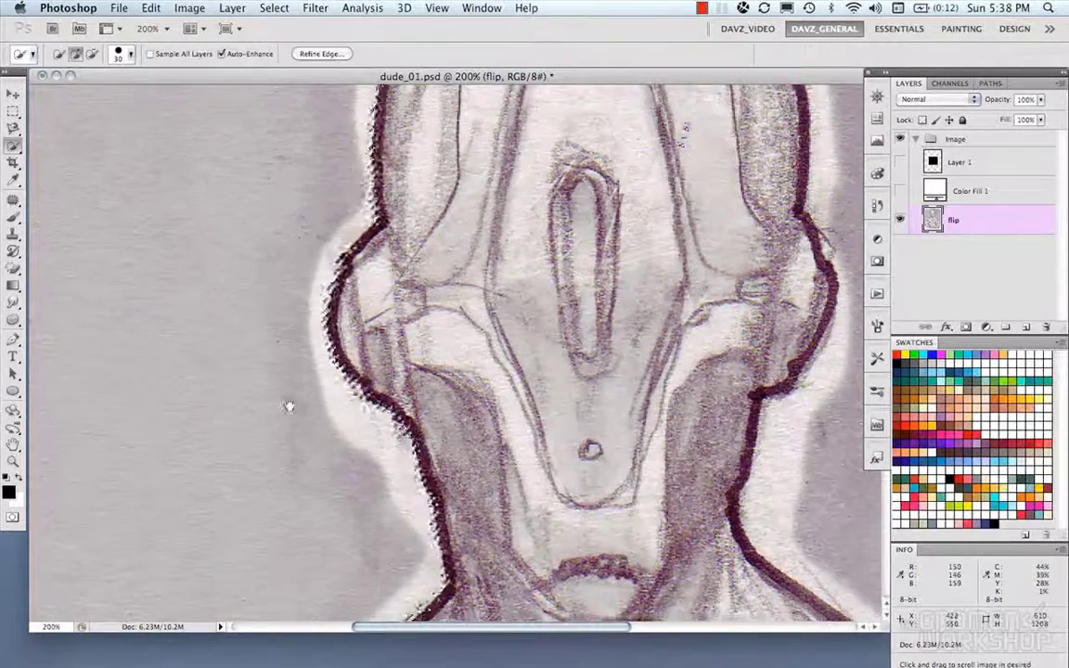
left_click_drag(290, 384, 285, 368)
key("super+minus")
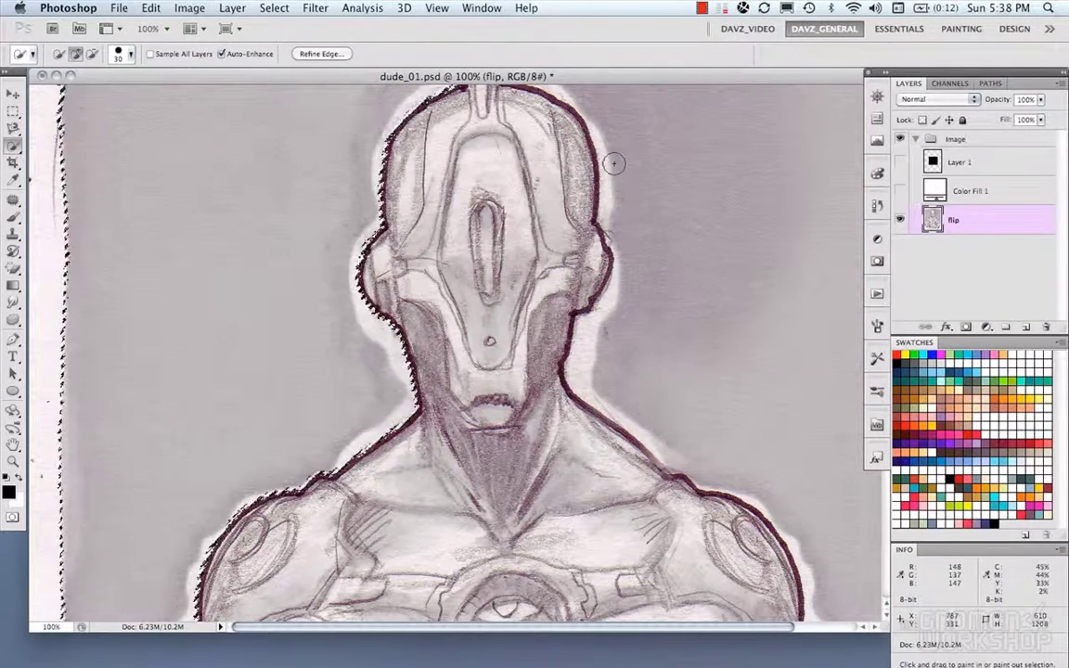
mouse_move(614, 170)
left_mouse_down()
mouse_move(611, 223)
mouse_move(642, 269)
mouse_move(643, 292)
mouse_move(627, 298)
left_mouse_up()
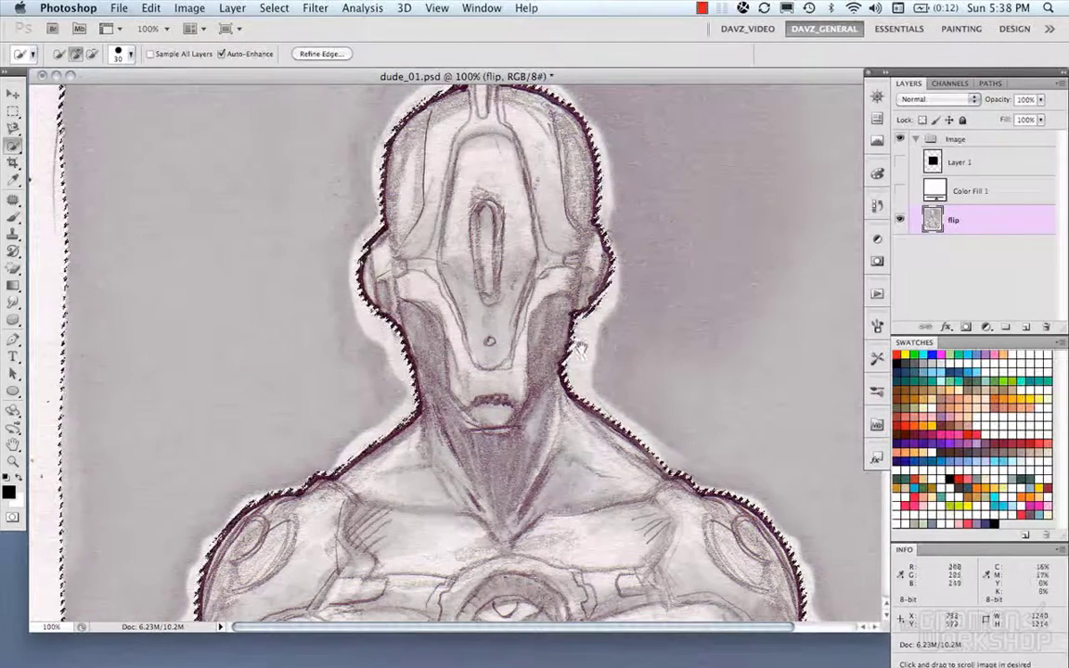
left_click_drag(615, 334, 539, 246)
scroll(536, 246, "down", 10)
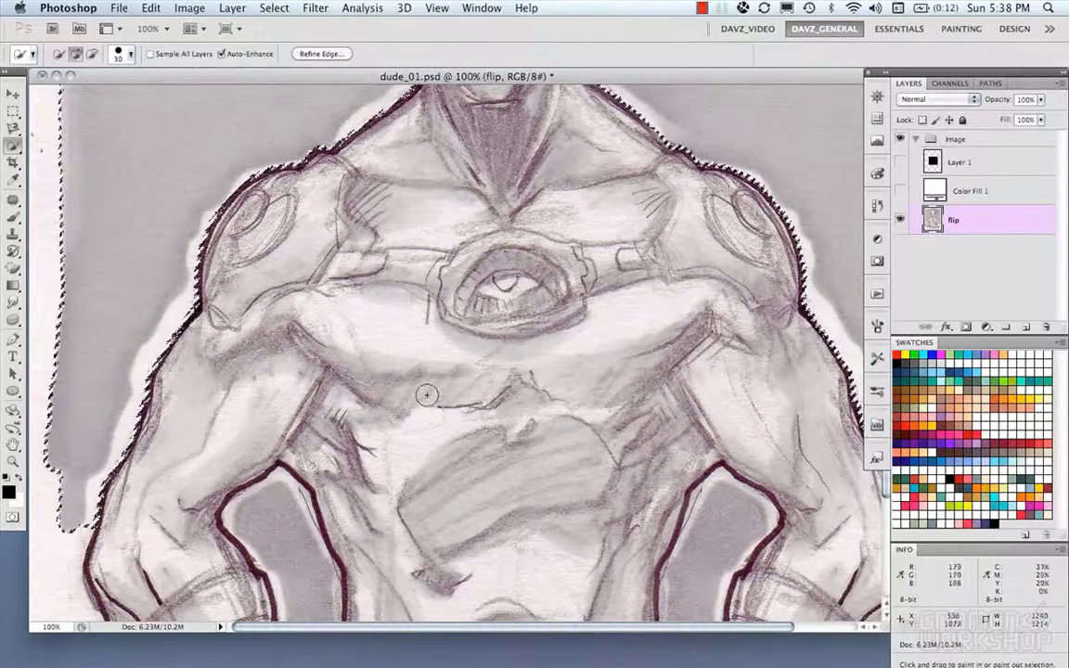
key("super+minus")
key("super+minus")
key("super+minus")
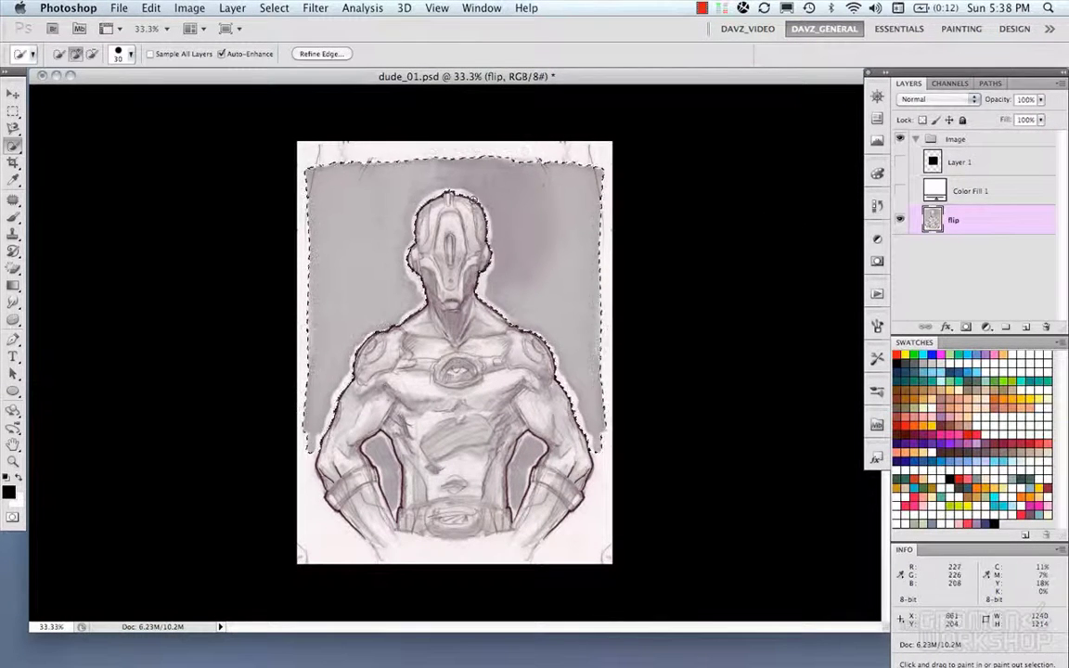
Mask the flip layer with the selection, redo it after an undo, and zoom to 200% to inspect edges.
left_click(967, 328)
key("ctrl+z")
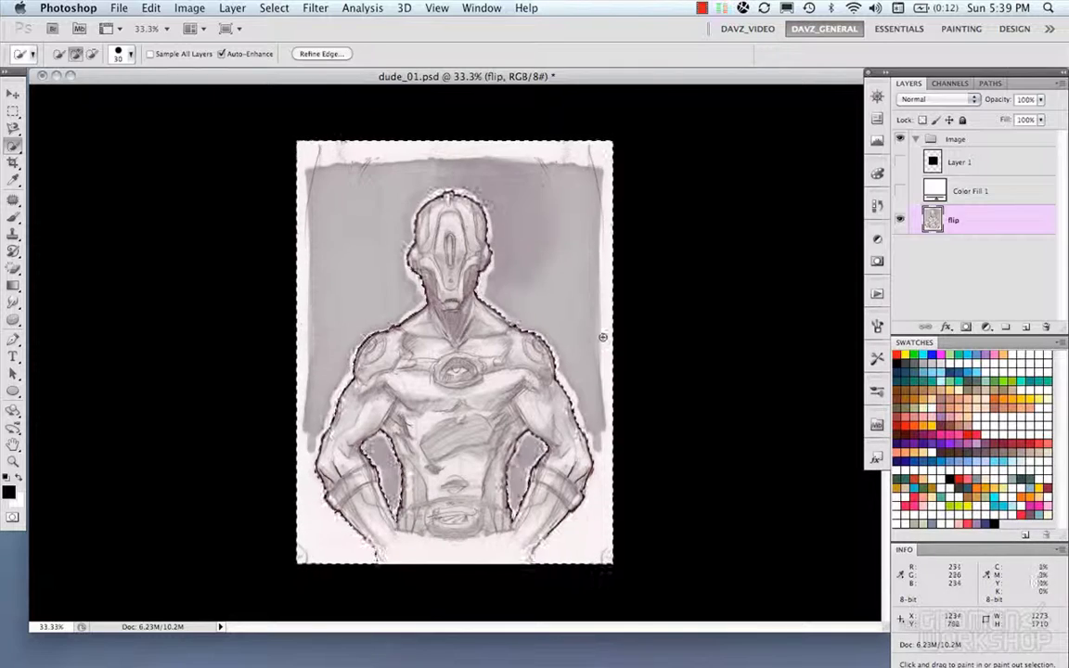
left_click(967, 328)
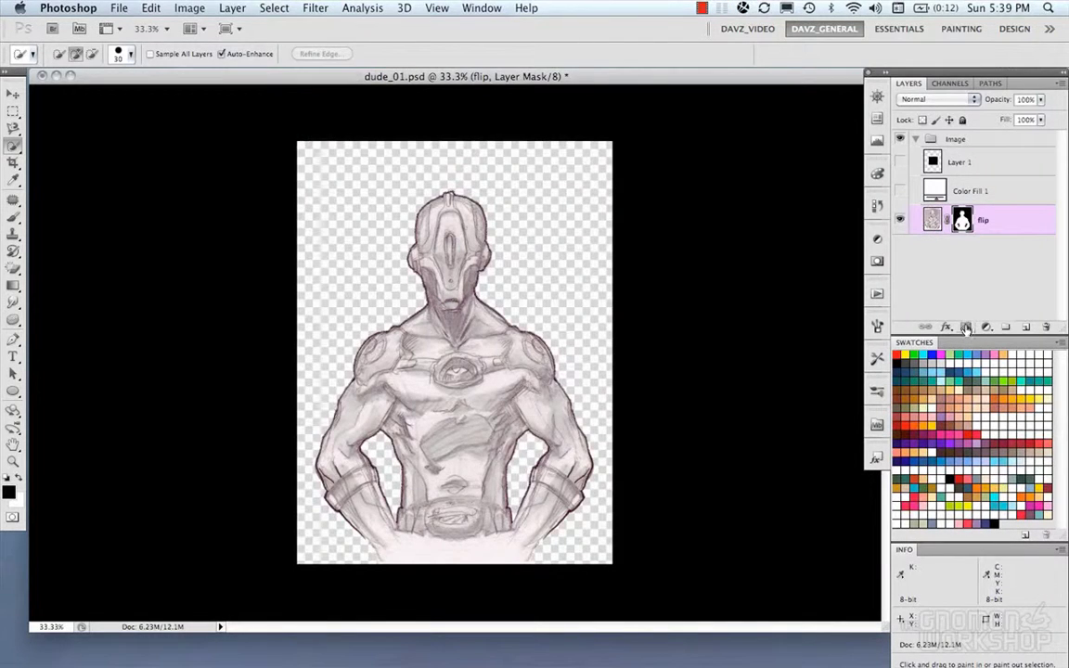
key("super+equal")
key("super+equal")
key("super+equal")
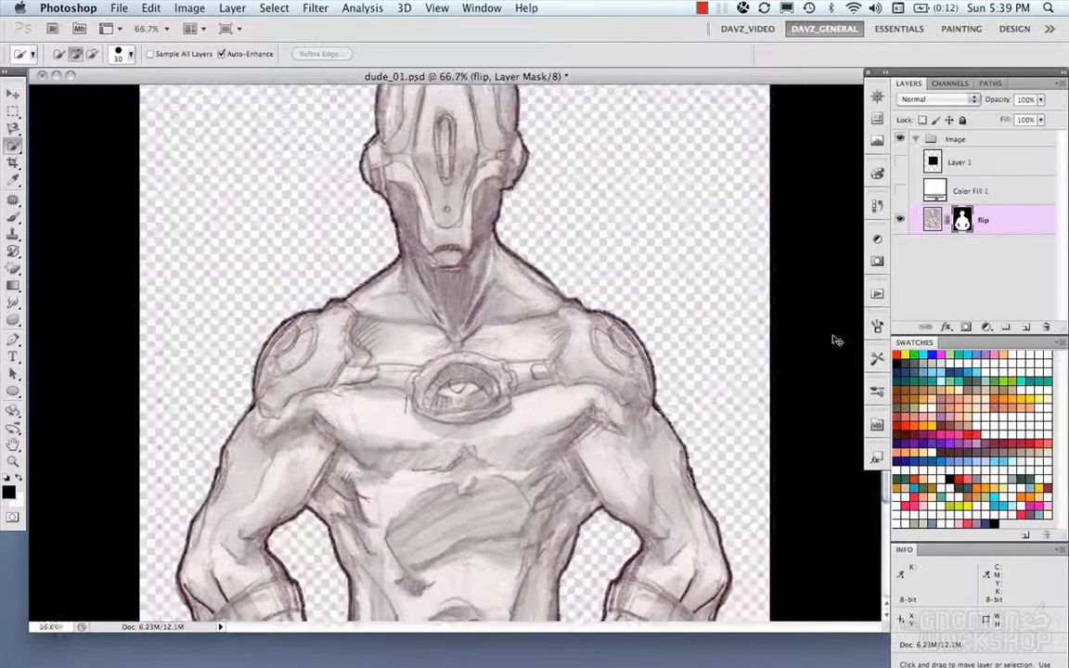
key("super+equal")
key("super+equal")
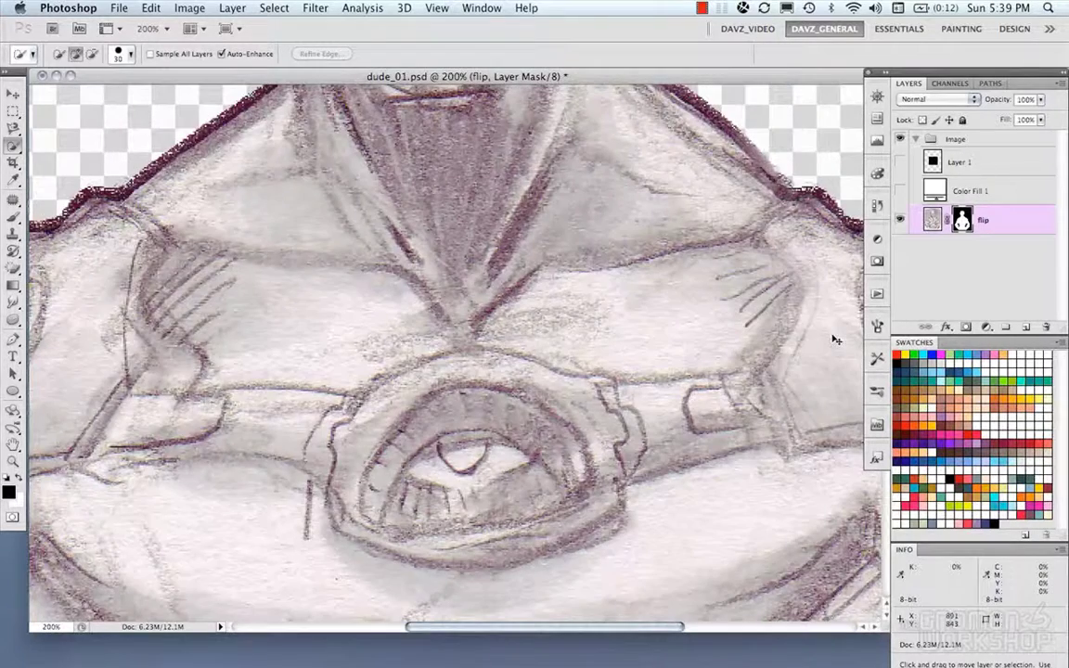
Zoom back out to 50% and undo the mask to restore the robot selection.
key("super+minus")
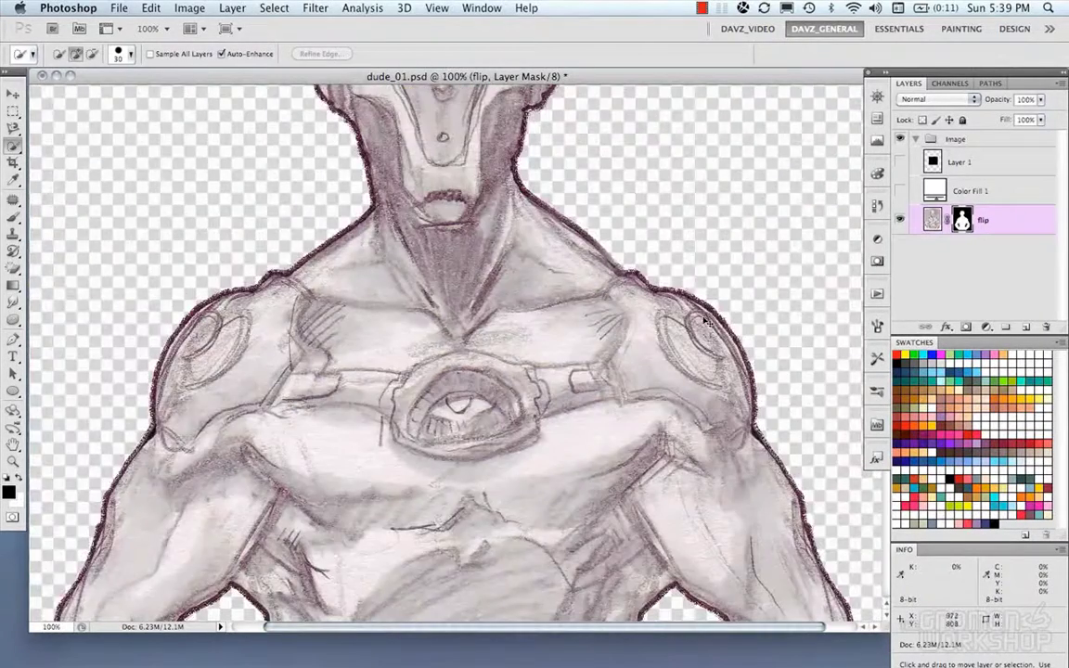
key("super+minus")
key("super+minus")
key("super+minus")
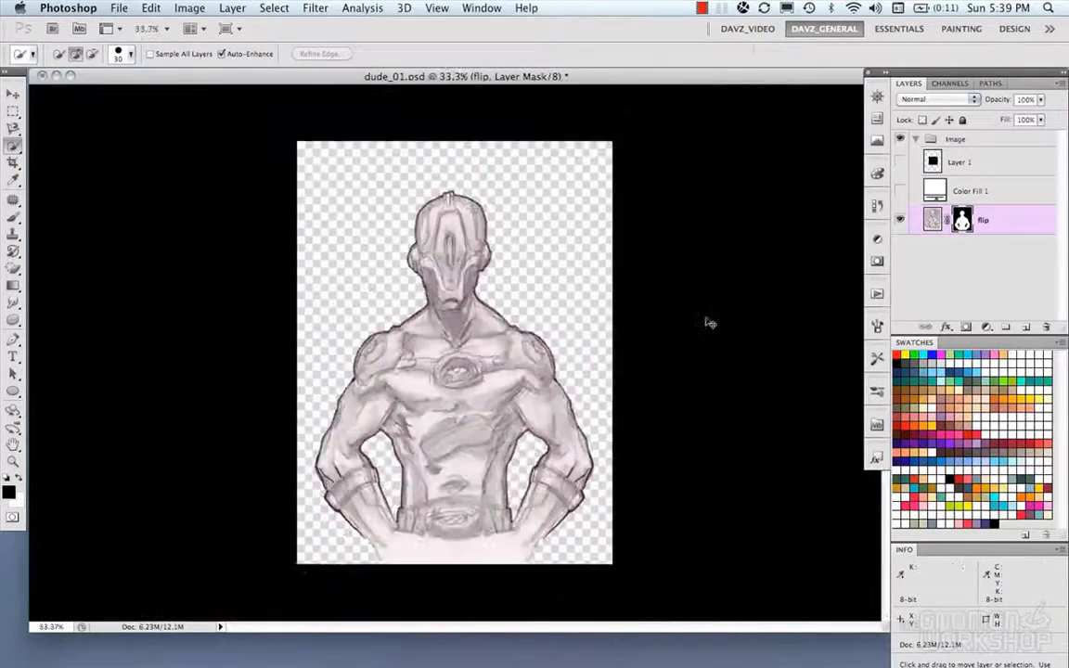
key("super+equal")
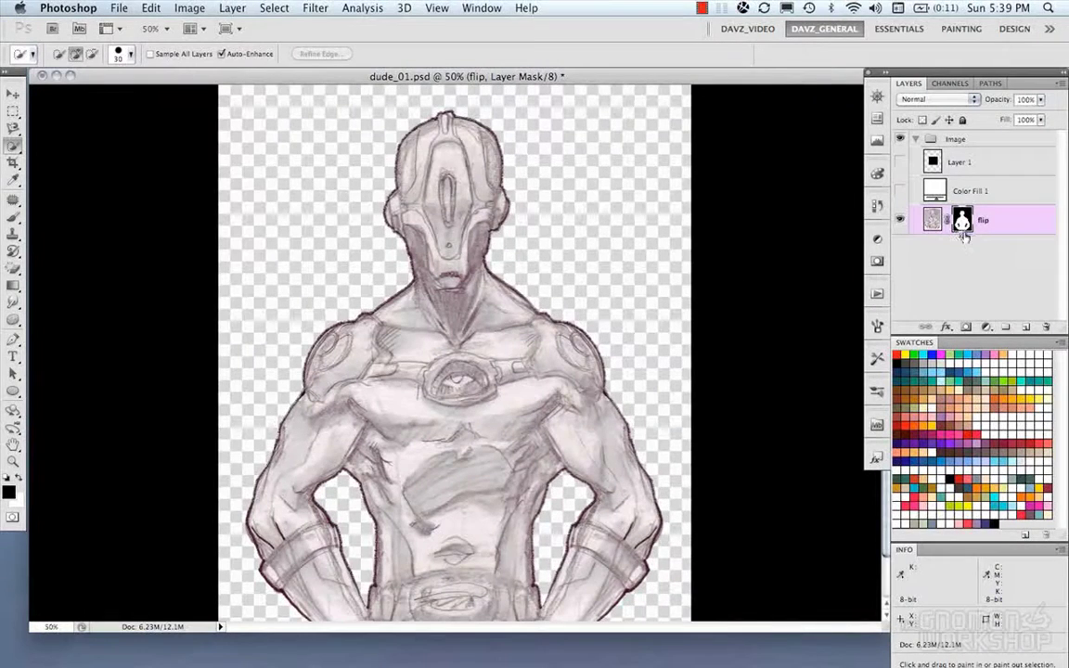
key("super+z")
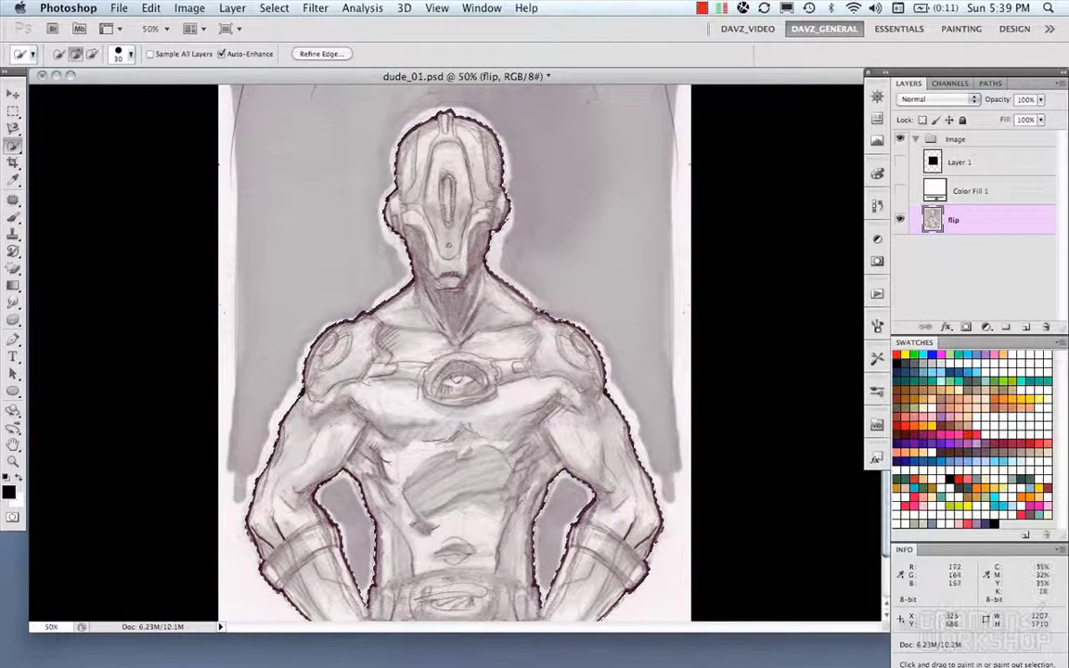
Switch to the Magic Wand, select the grey background around the figure, then deselect.
left_click(12, 145)
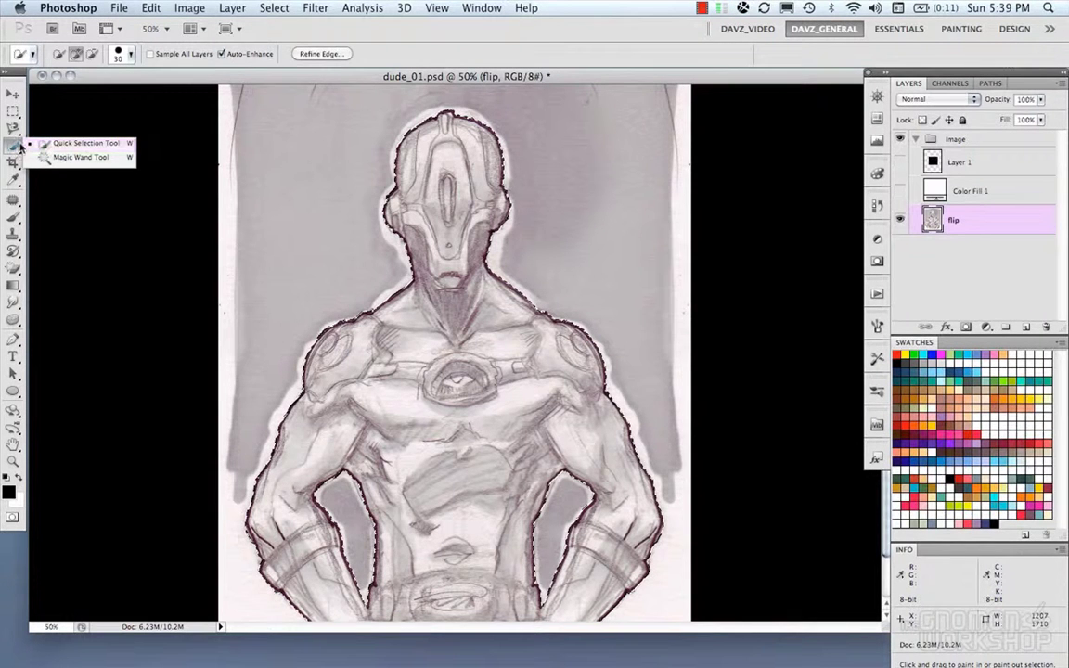
left_click(80, 157)
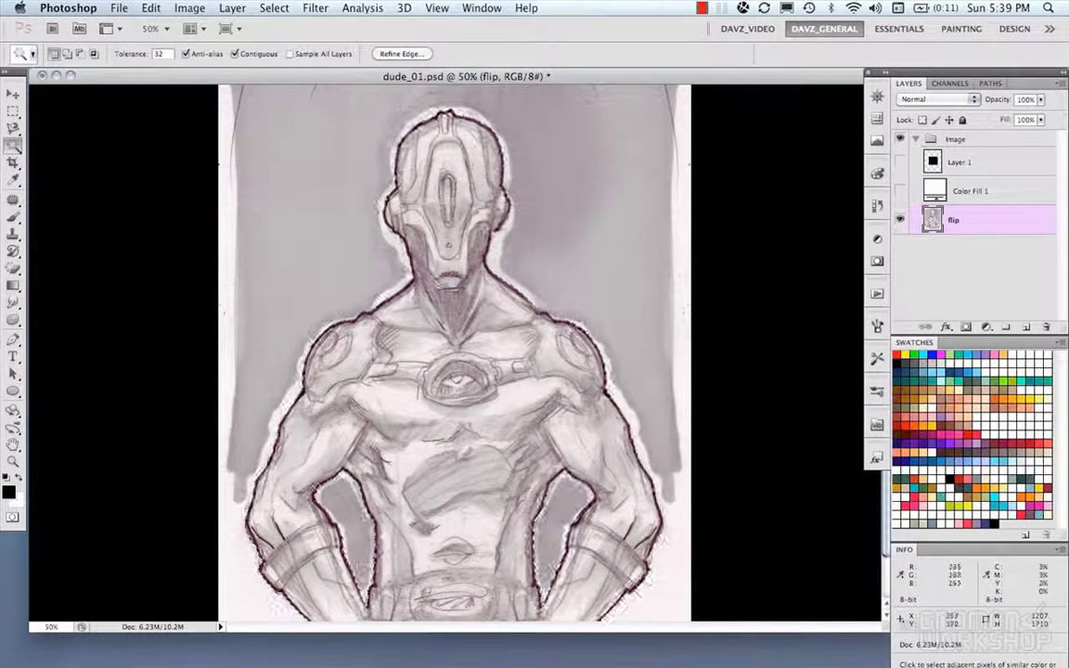
scroll(404, 155, "up", 2)
key("super+d")
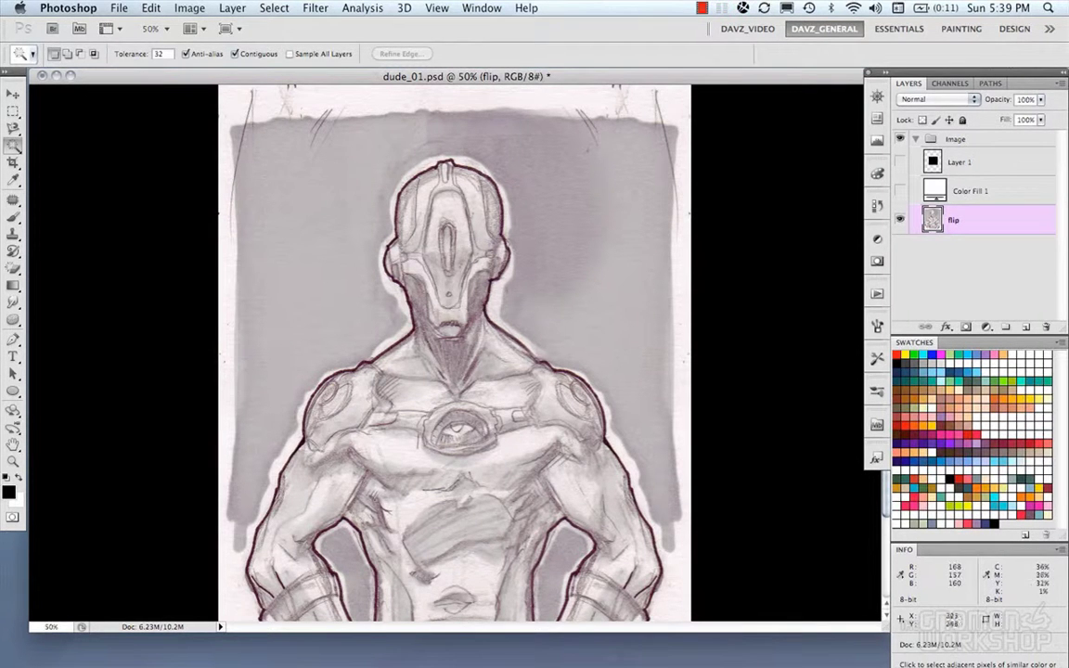
left_click(315, 203)
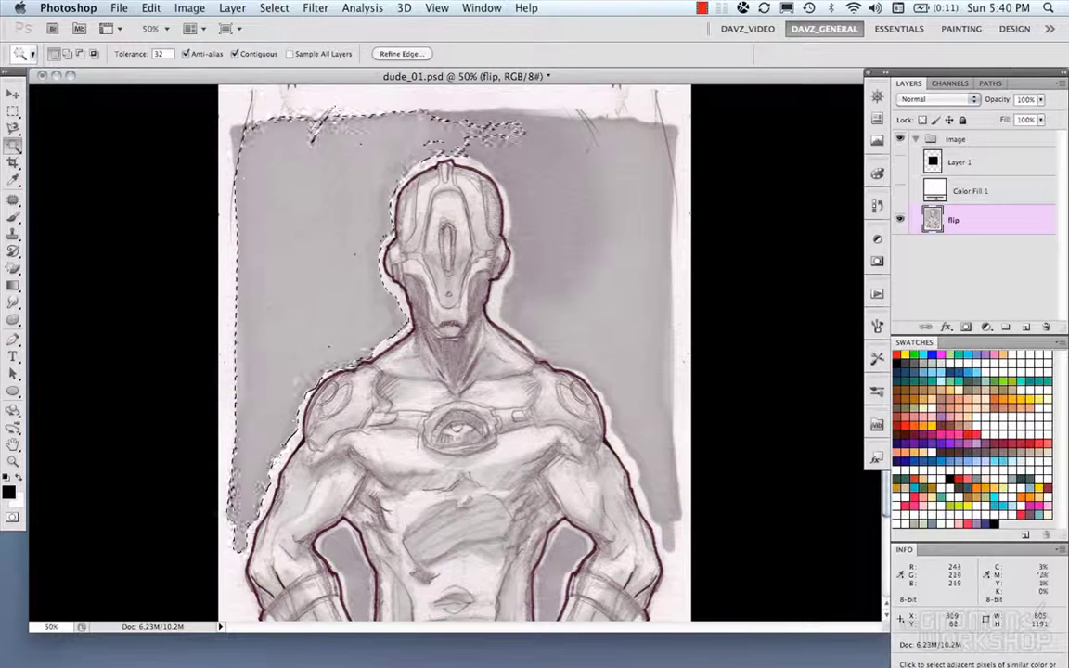
key("super+d")
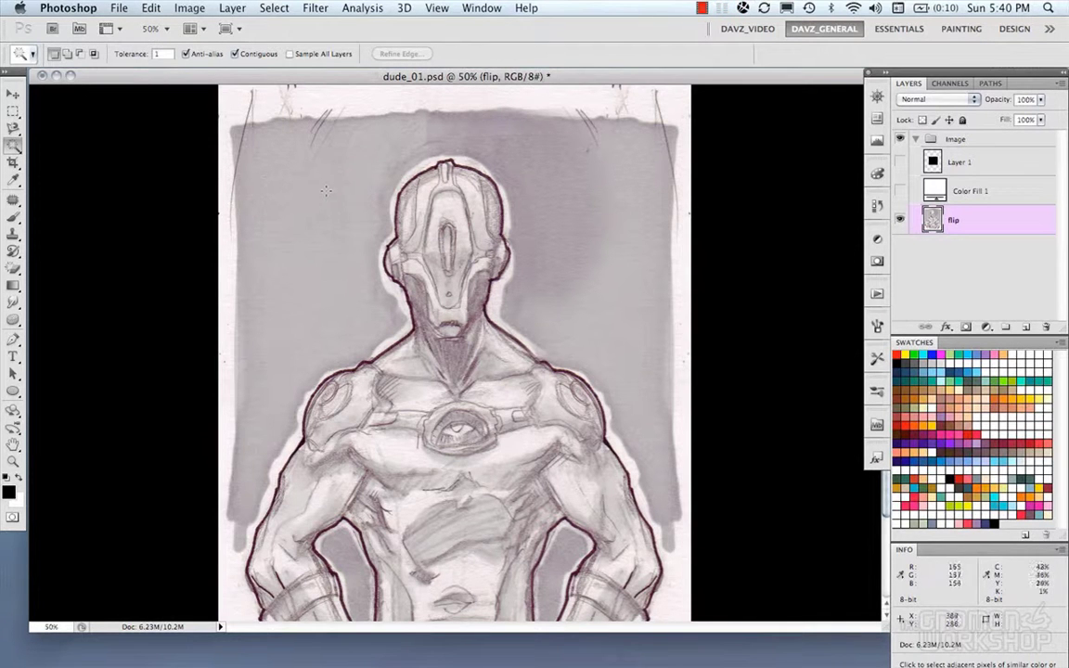
Sample background patches at tolerance 1, adding several spots, then deselect.
left_click(328, 192)
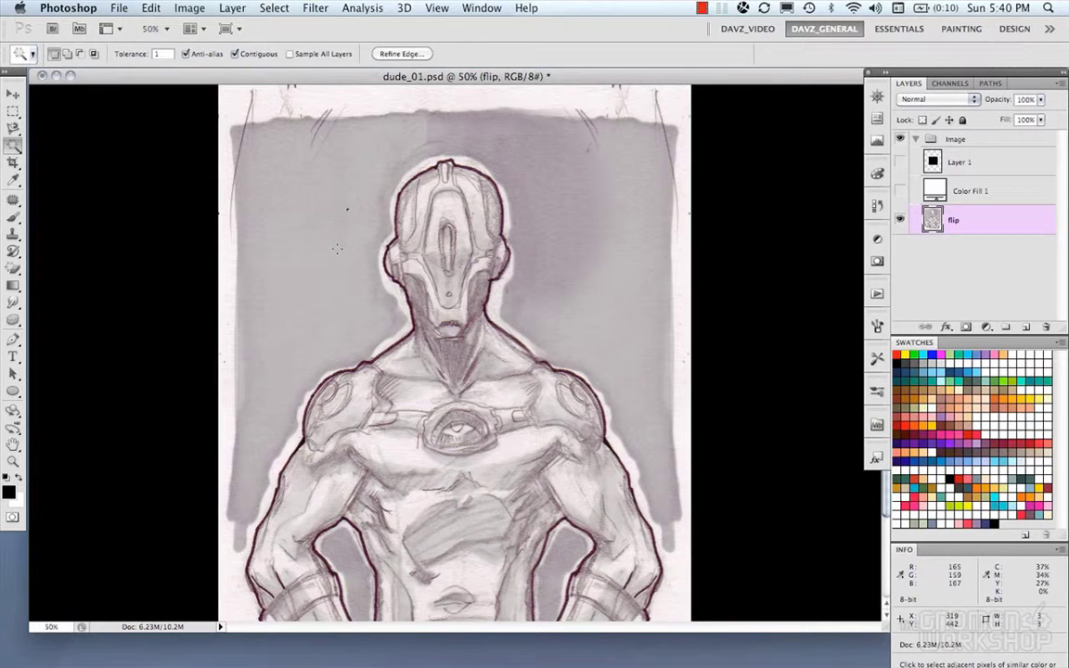
key("ctrl+d")
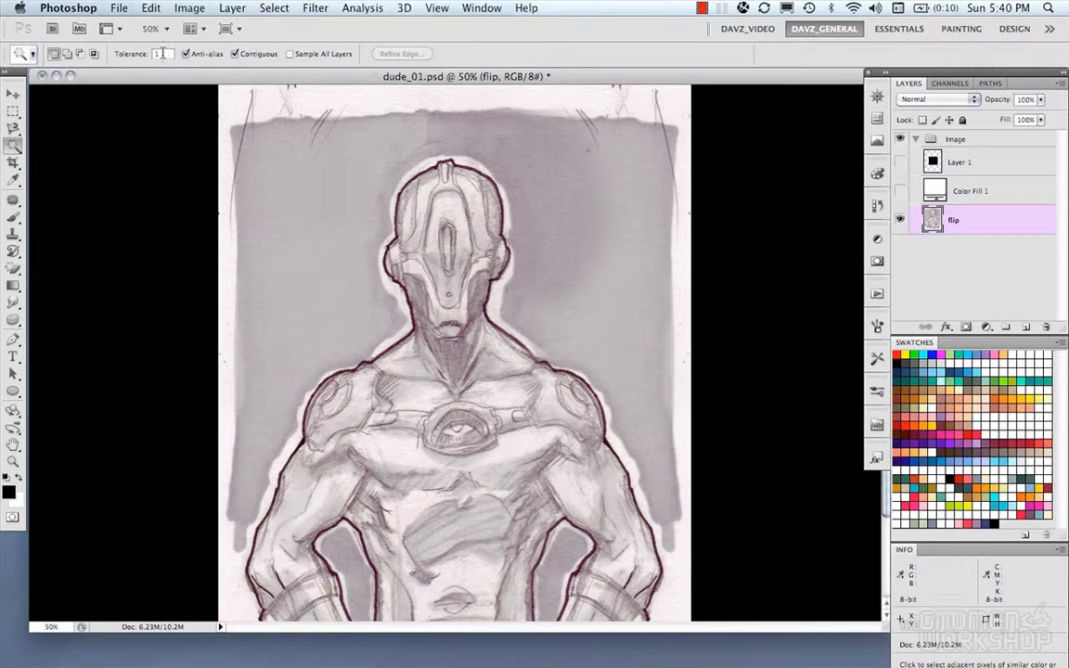
type("1")
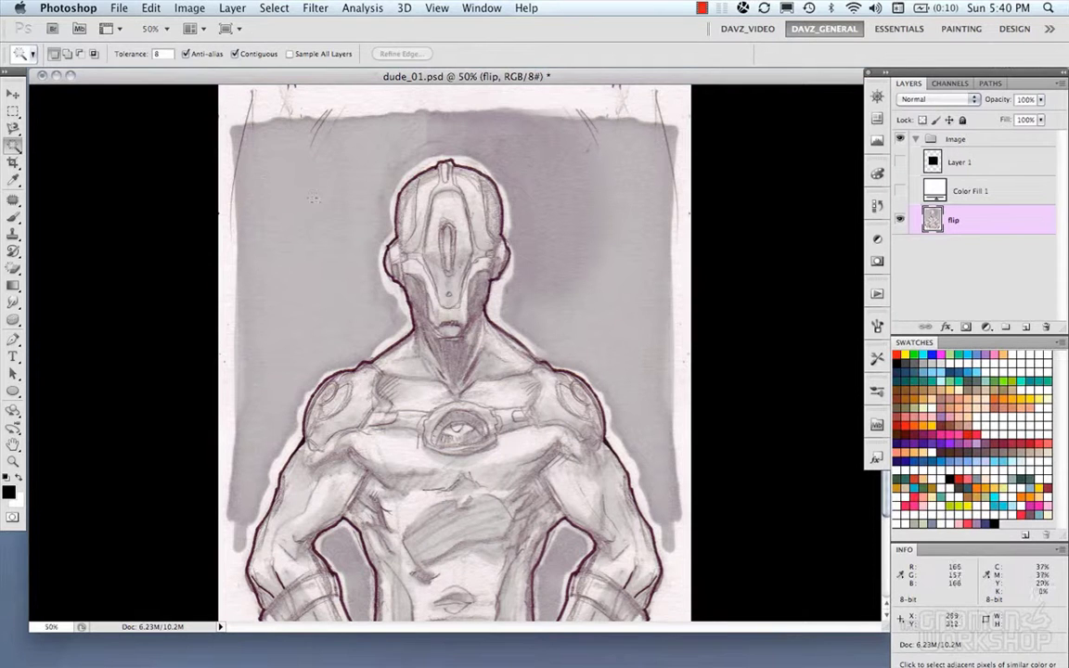
left_click(312, 202)
left_click(328, 220, "shift")
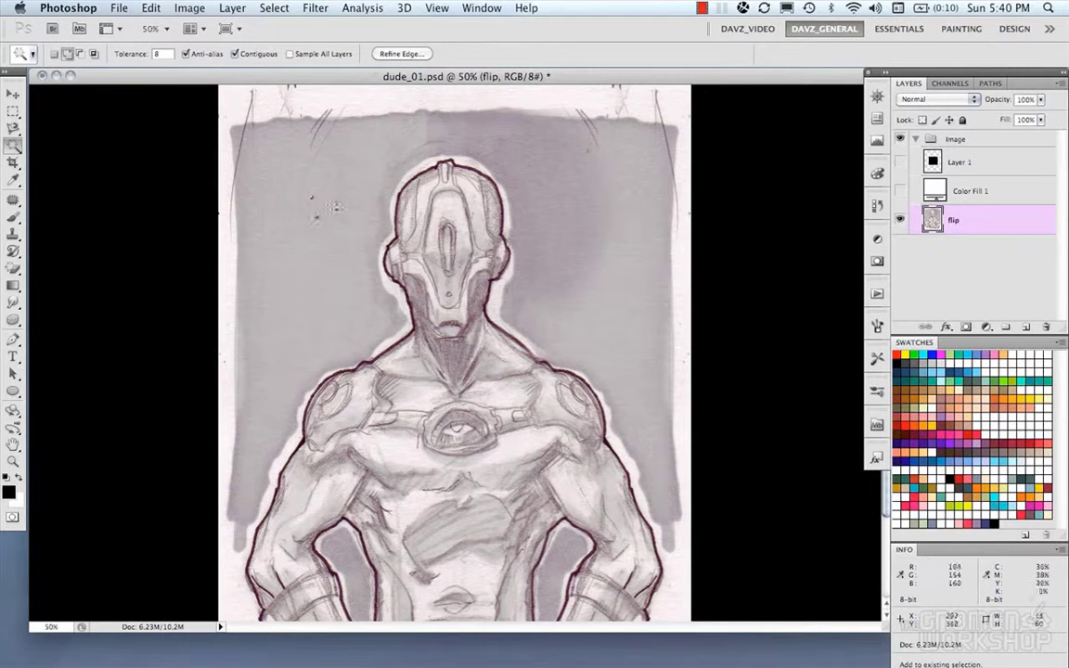
left_click(334, 221, "shift")
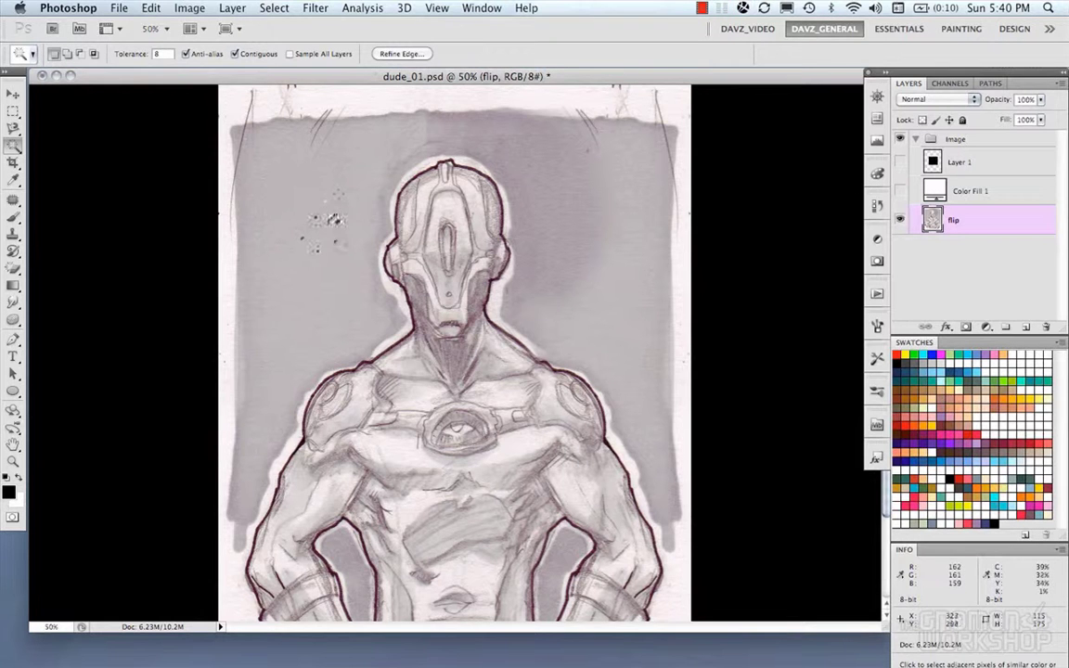
key("super+d")
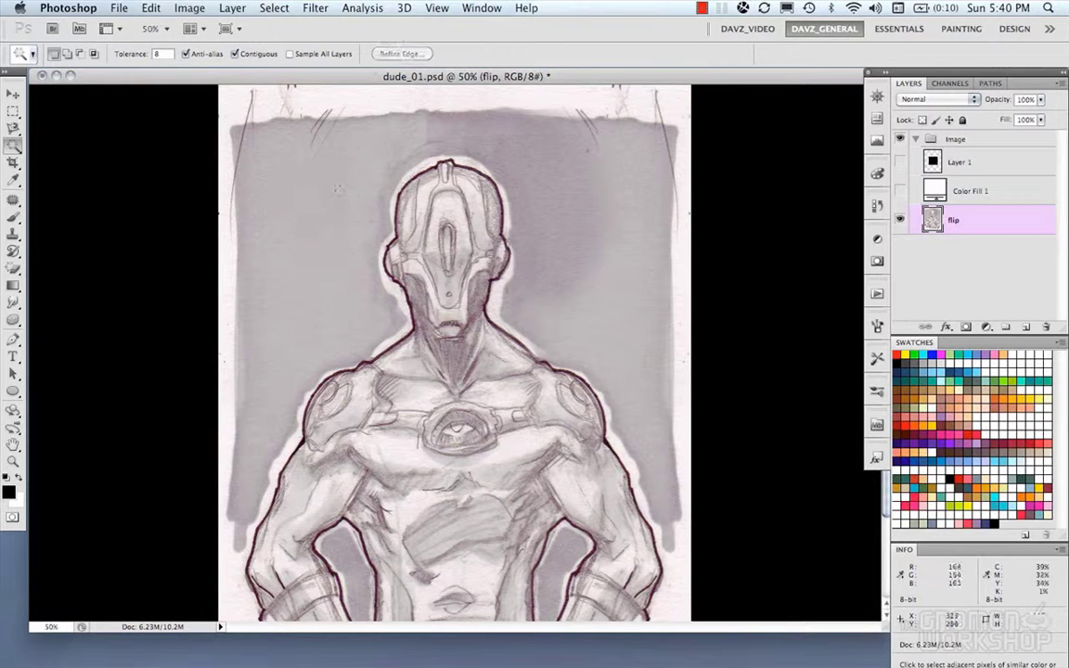
Retry background selections at tolerance 16 and then 64, deselecting after each attempt.
double_click(160, 53)
type("16")
left_click(297, 274)
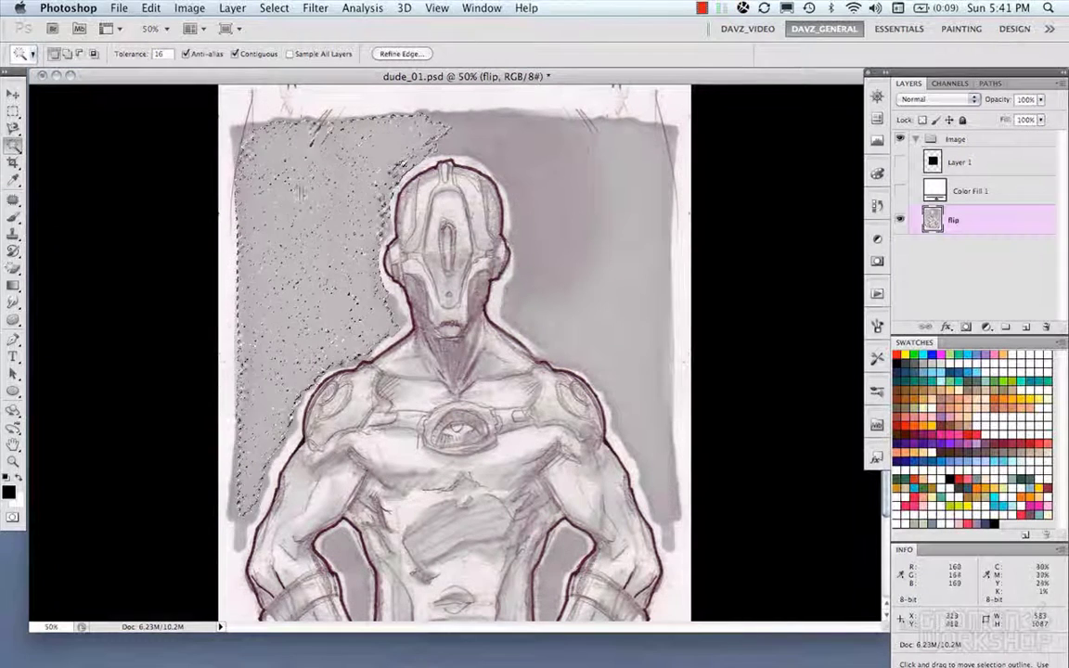
left_click(215, 104)
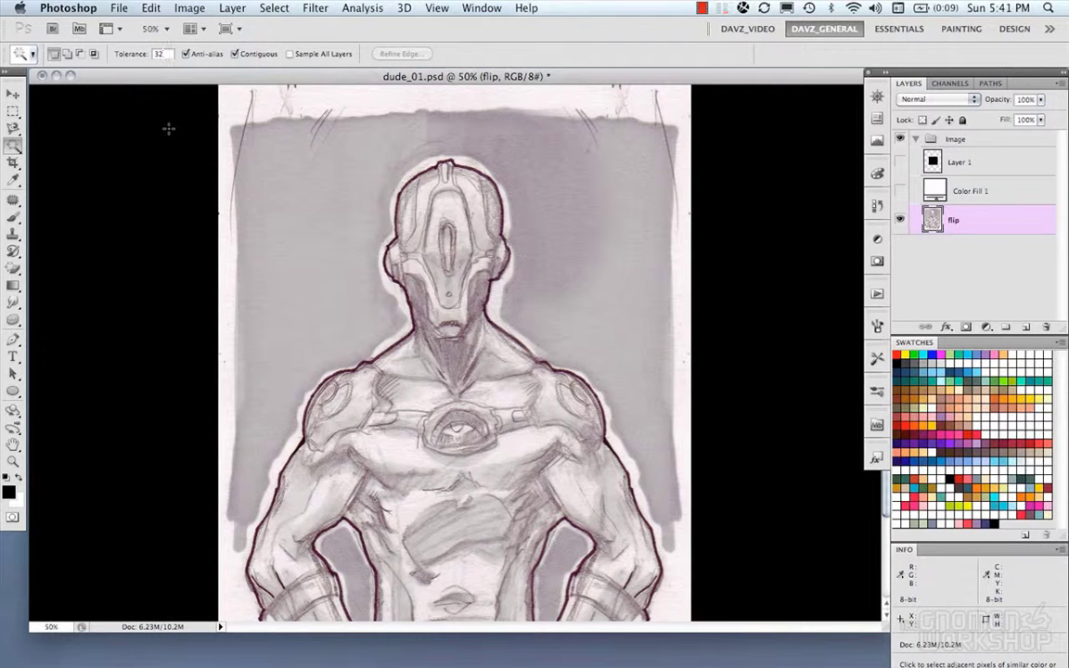
left_click(329, 202, "shift")
left_click(541, 166, "shift")
key("super+d")
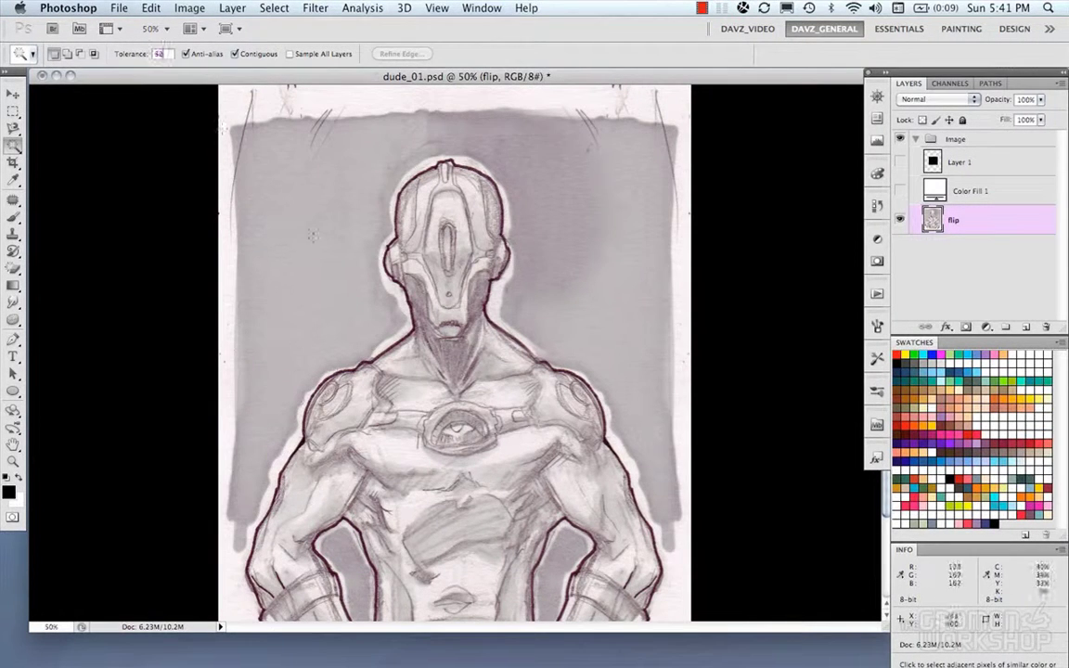
left_click(313, 238)
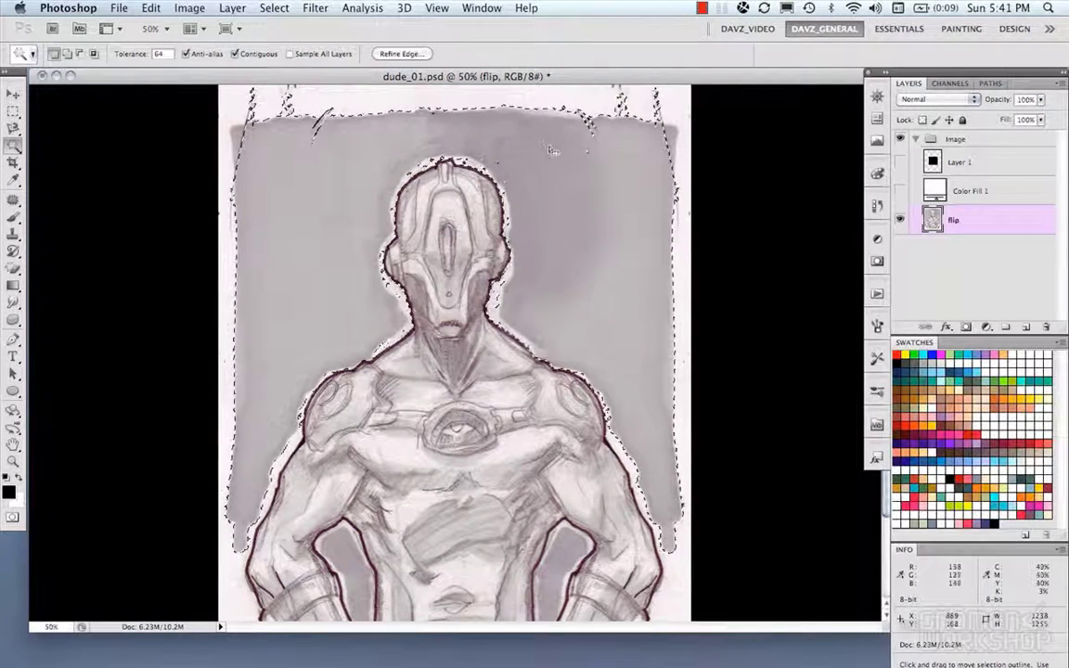
key("super+d")
key("super+d")
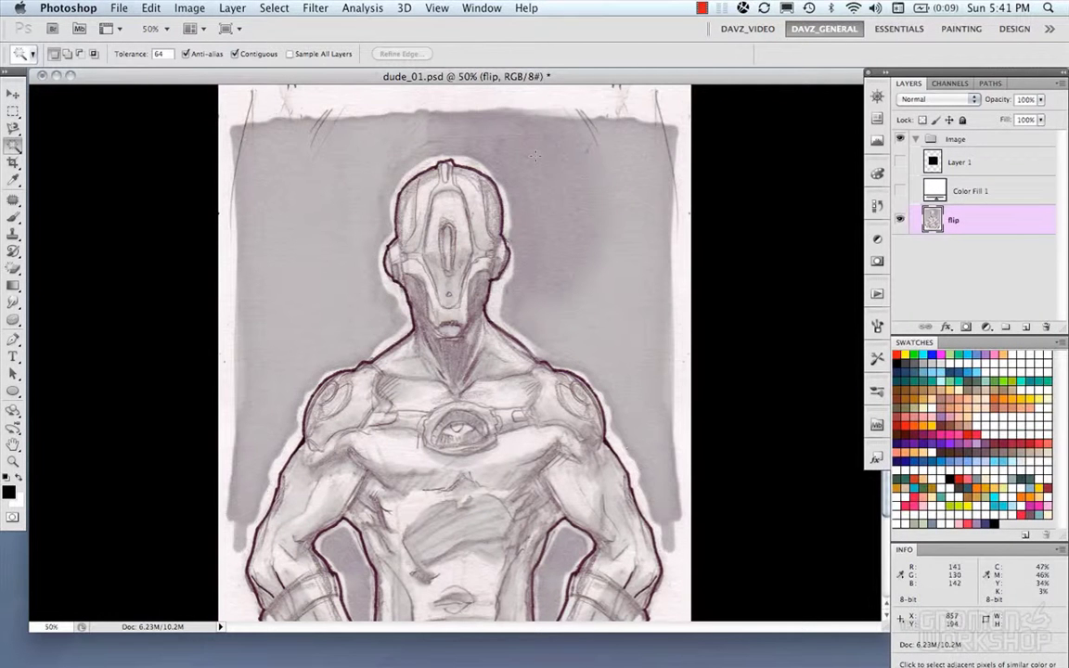
Select the flip layer, switch to Direct Selection, and create a new path named Path 1.
left_click(15, 148)
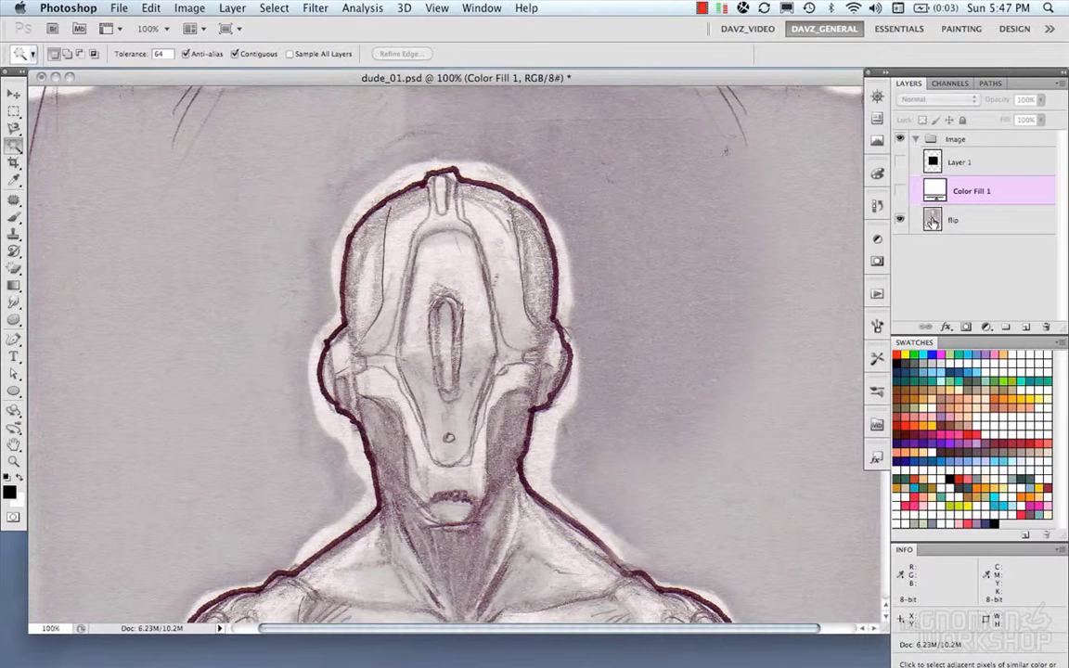
left_click(932, 219)
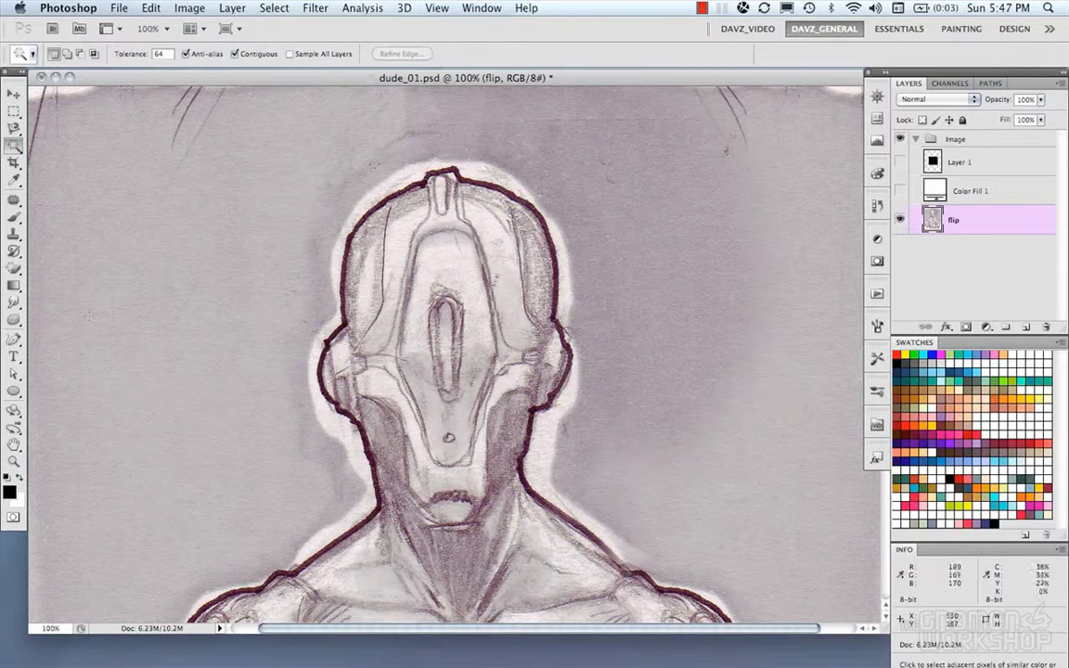
left_click(16, 345)
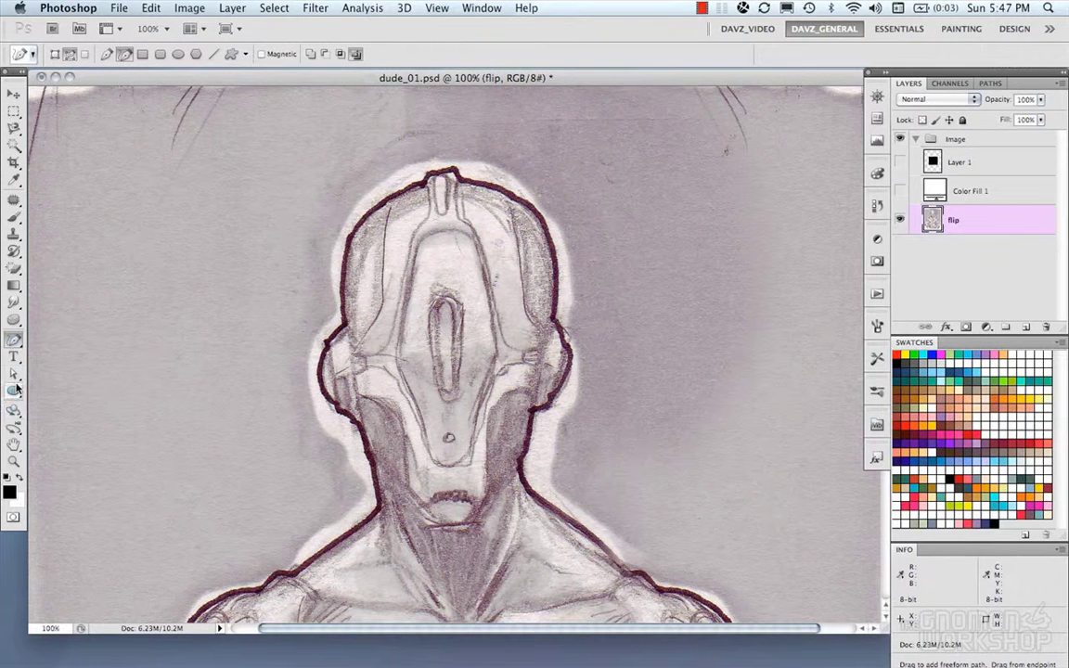
left_click(16, 374)
left_click(15, 375)
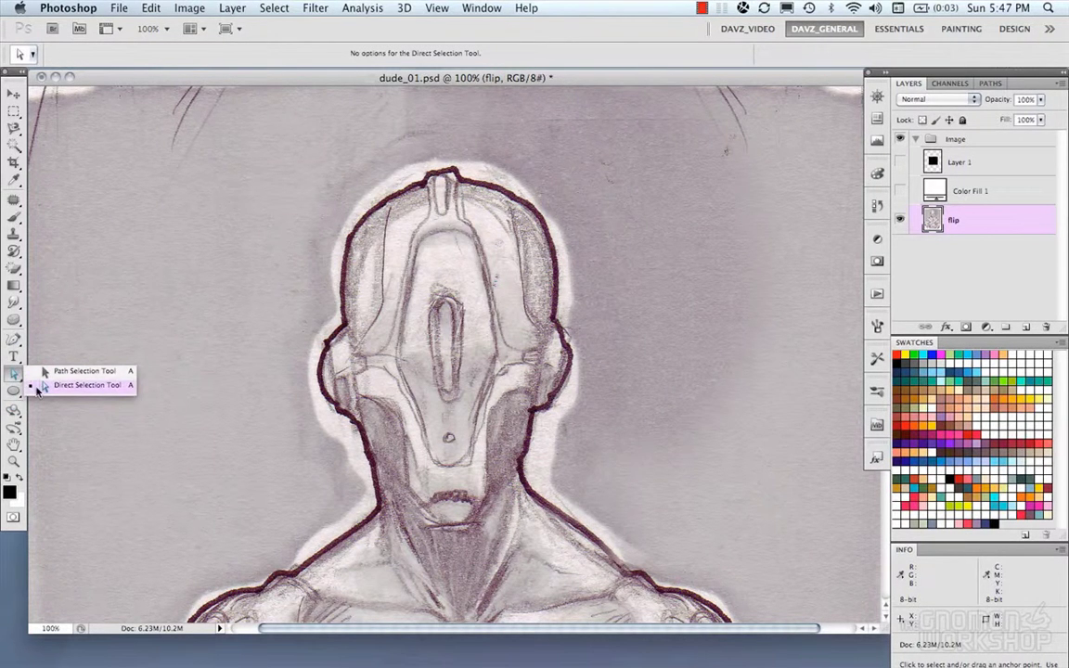
left_click(13, 375)
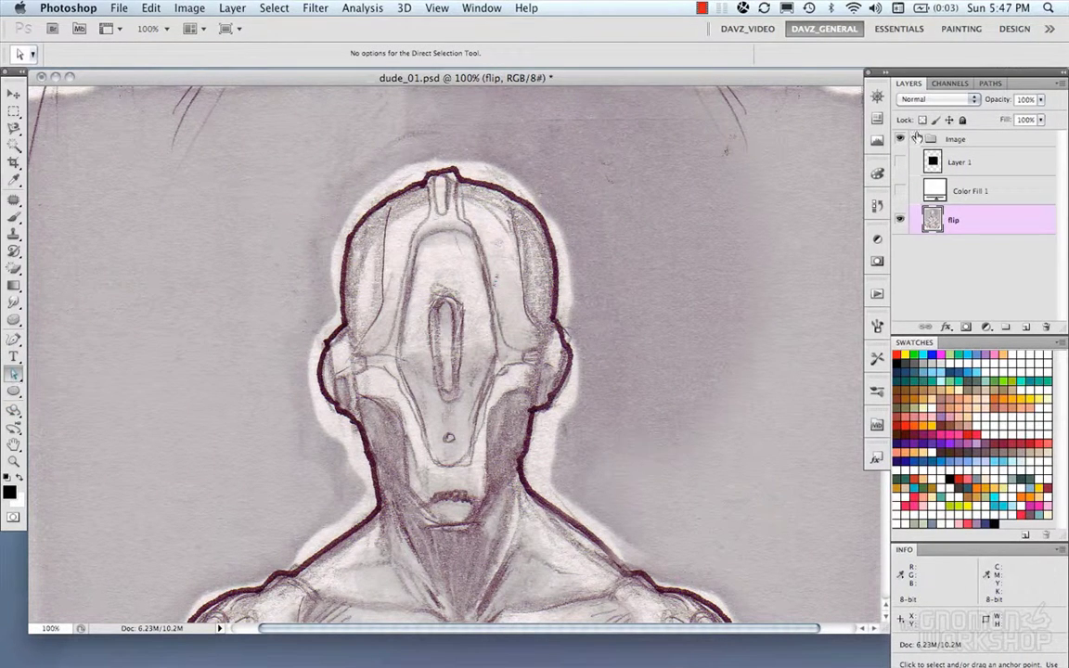
left_click(990, 83)
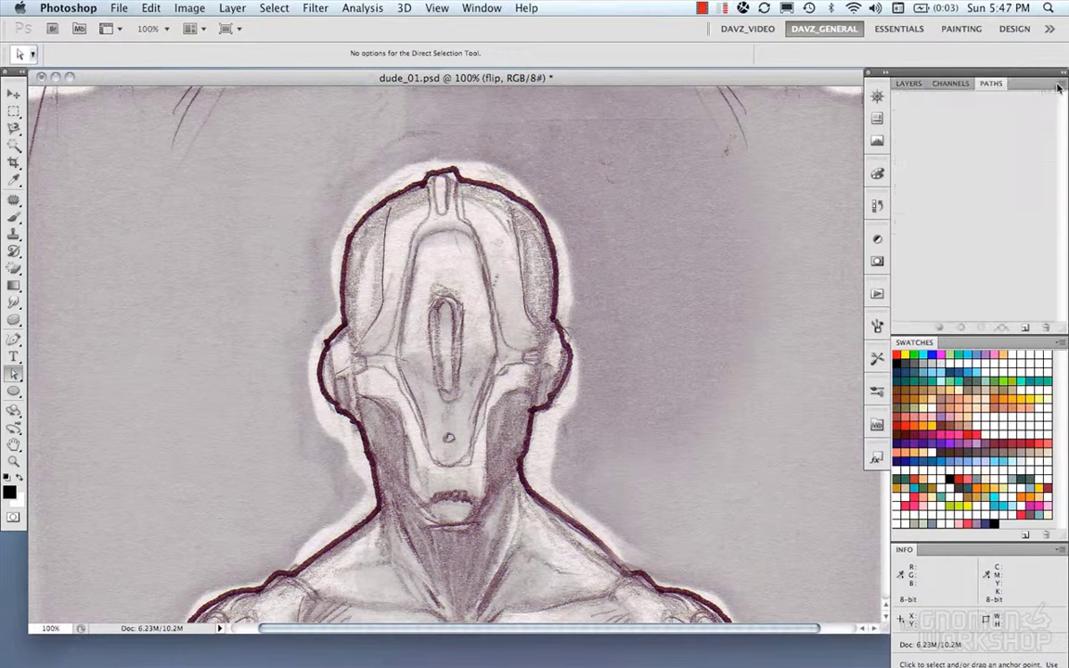
left_click(1061, 84)
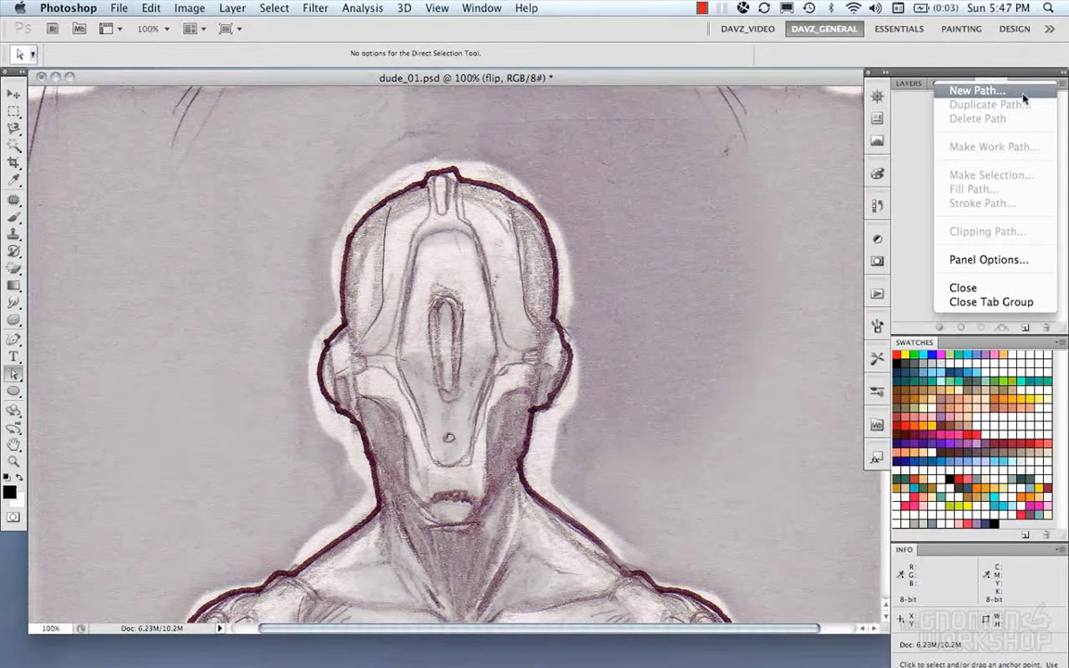
left_click(976, 91)
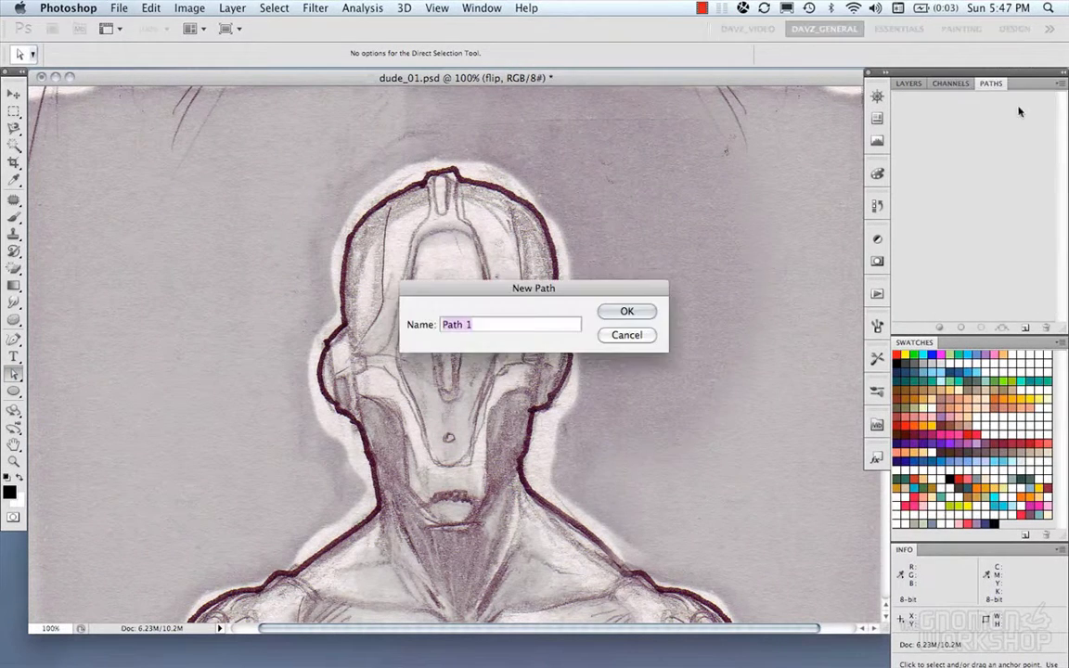
left_click(647, 311)
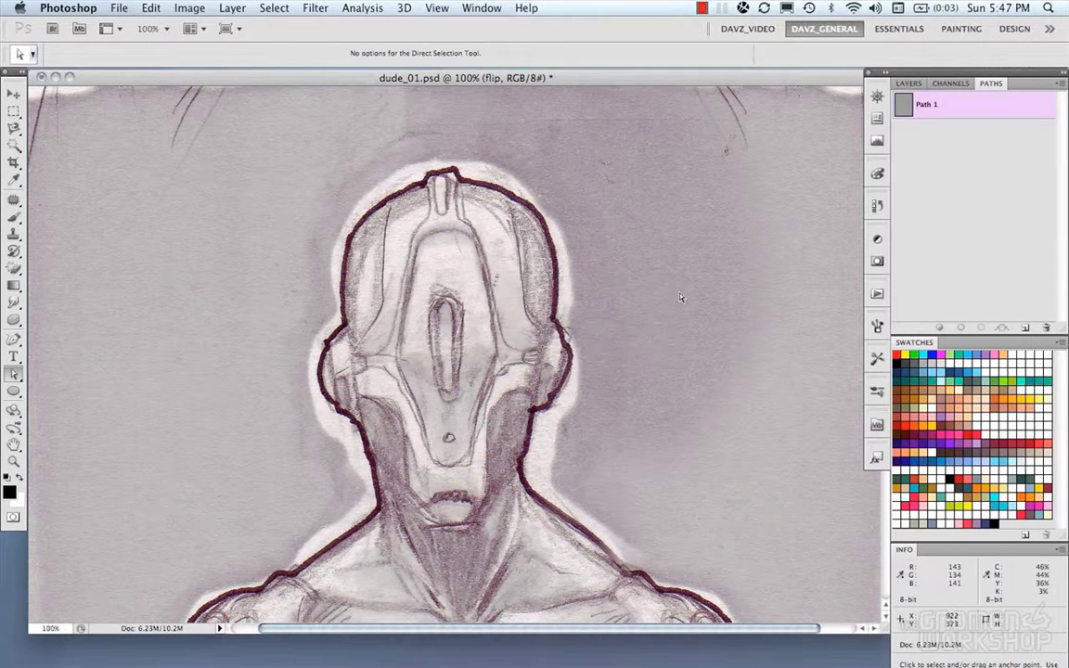
Show the white Color Fill 1 layer at 50% opacity over the sketch.
left_click(908, 83)
left_click(902, 190)
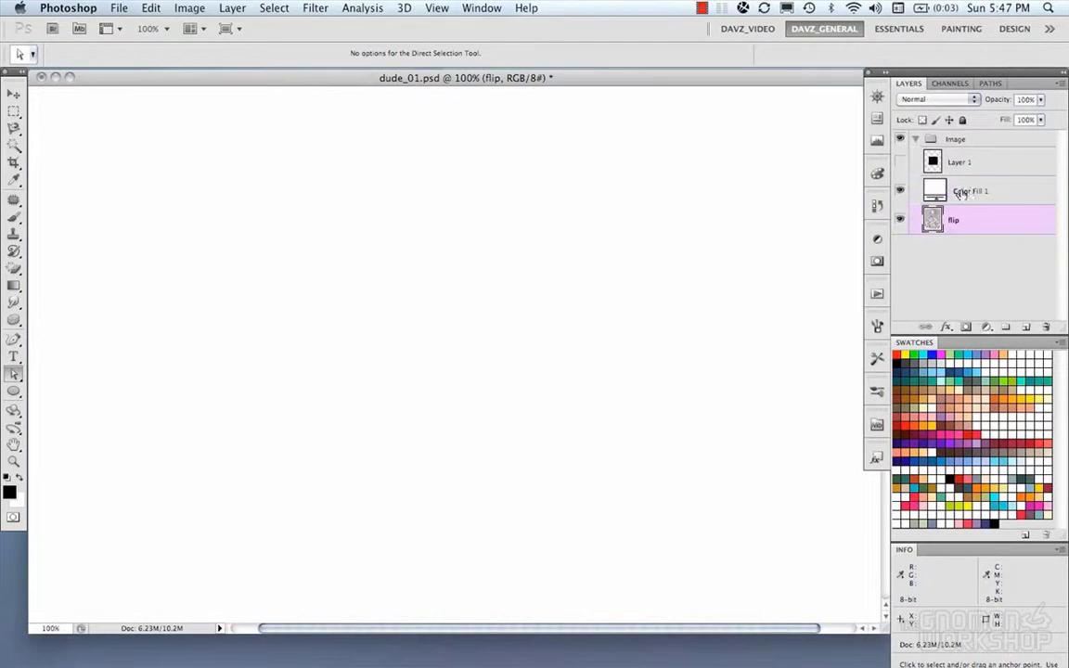
left_click(913, 191)
key("m")
key("5")
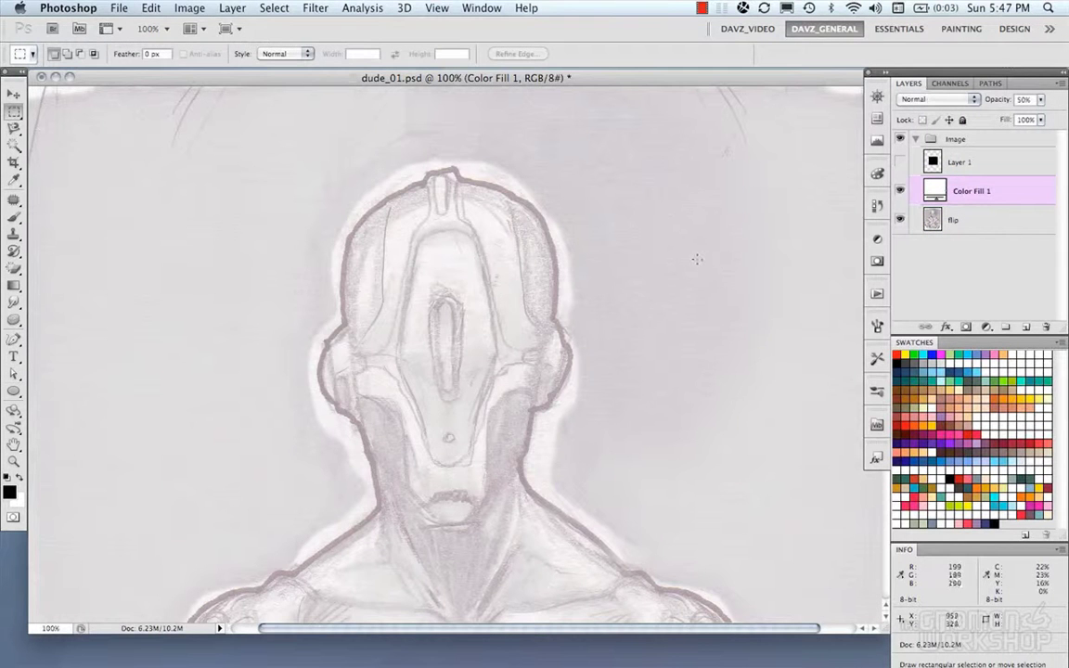
left_click(990, 83)
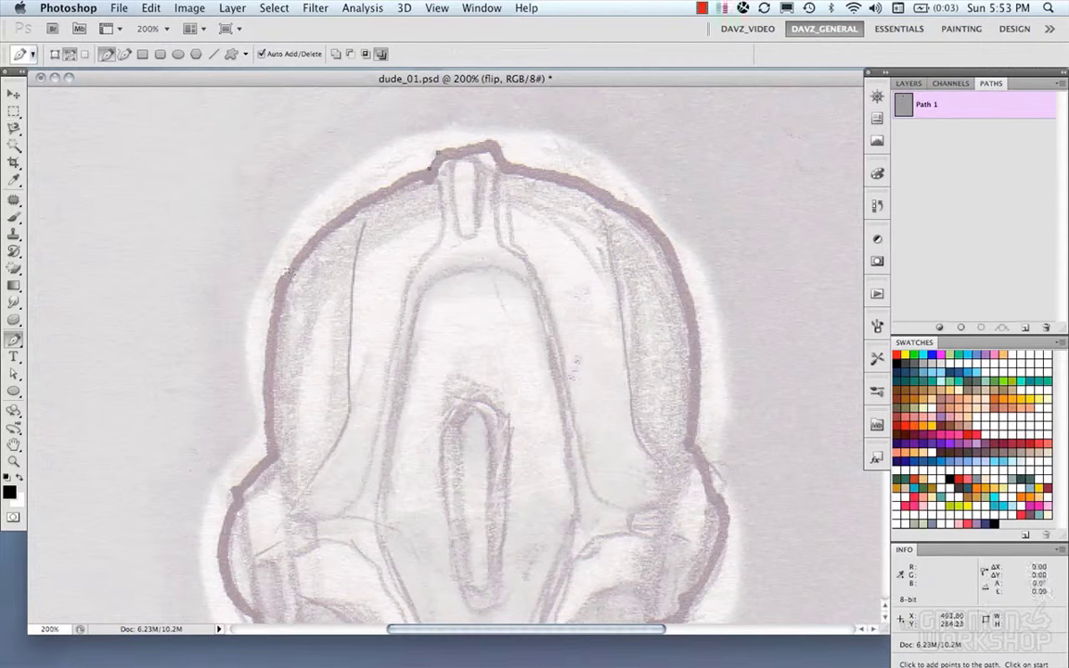
Place curved and corner pen anchors down the head's left outline to the neck edge.
left_click_drag(288, 268, 251, 338)
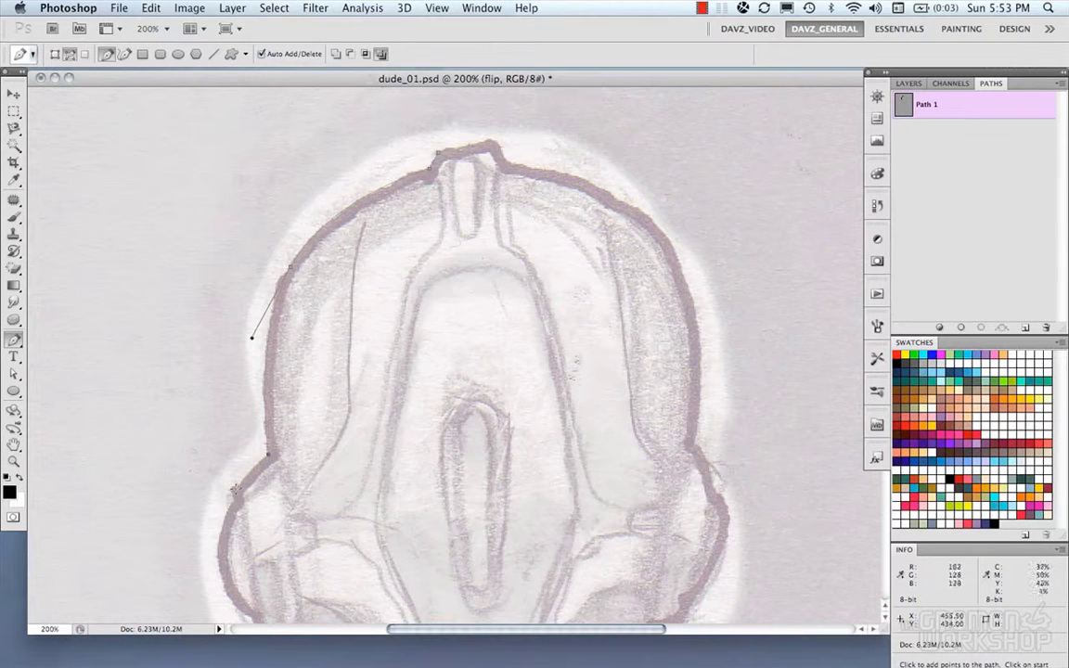
left_click_drag(236, 488, 215, 511)
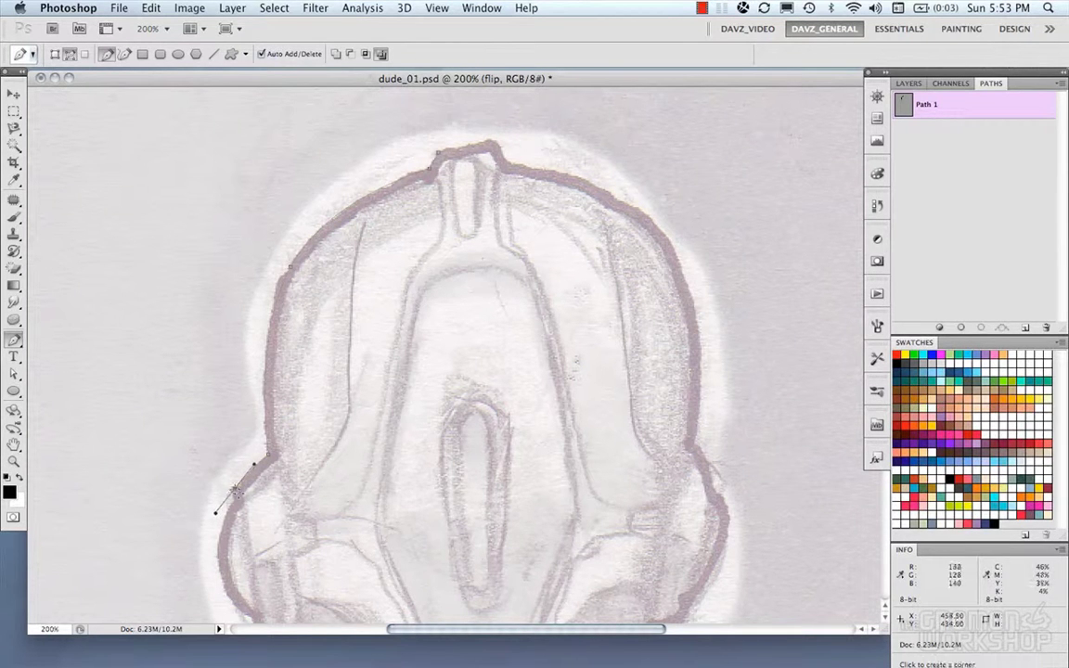
left_click(236, 490)
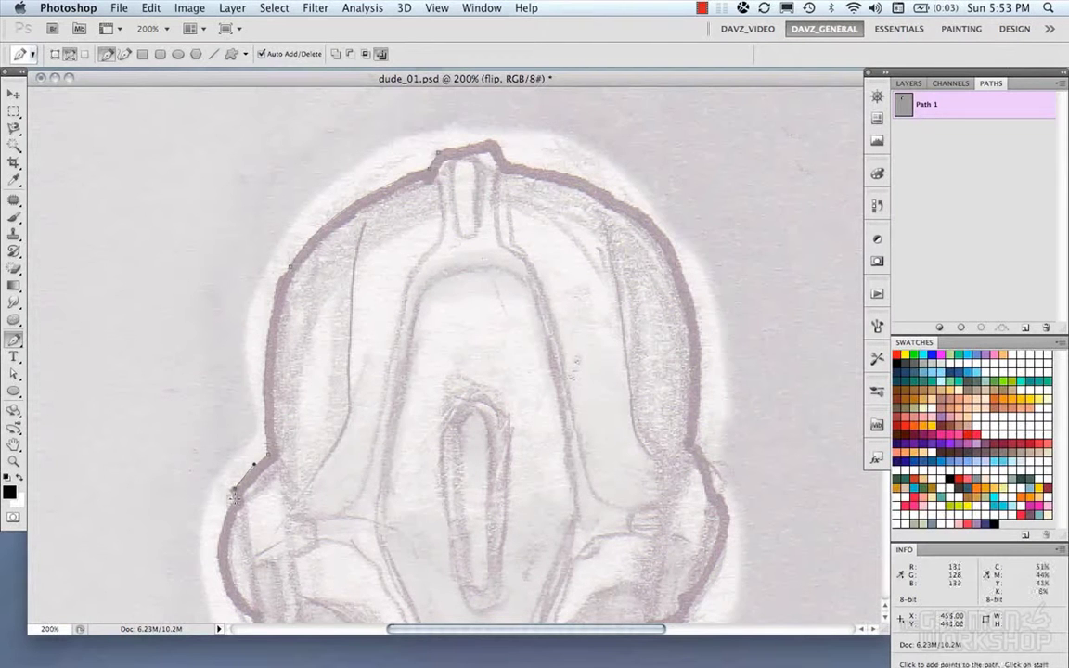
left_click_drag(236, 499, 258, 425)
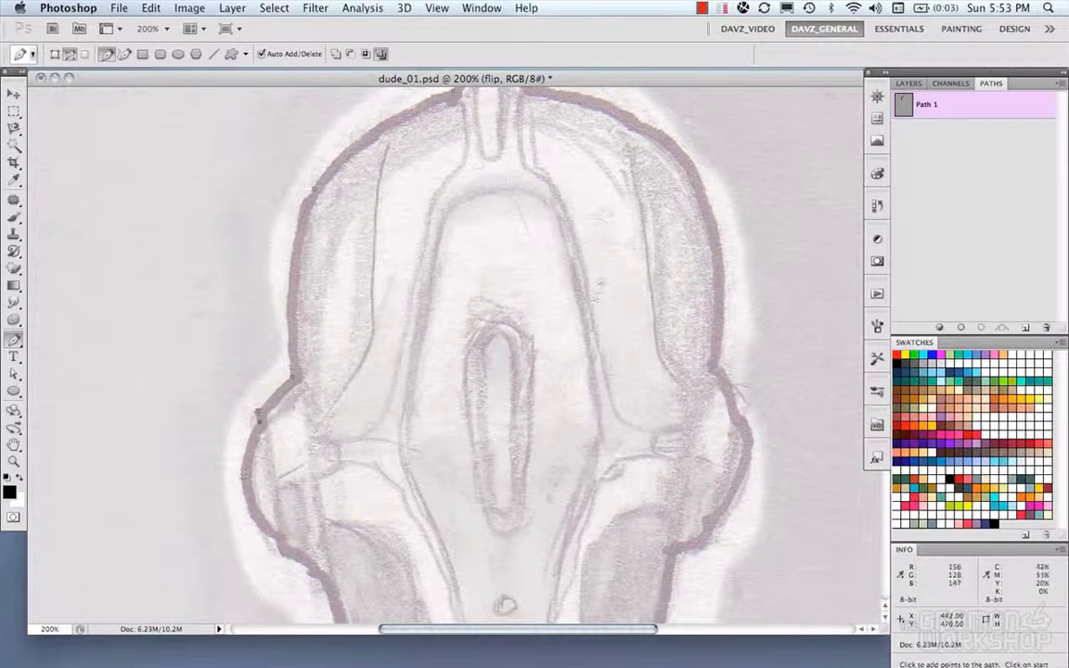
left_click_drag(240, 480, 240, 520)
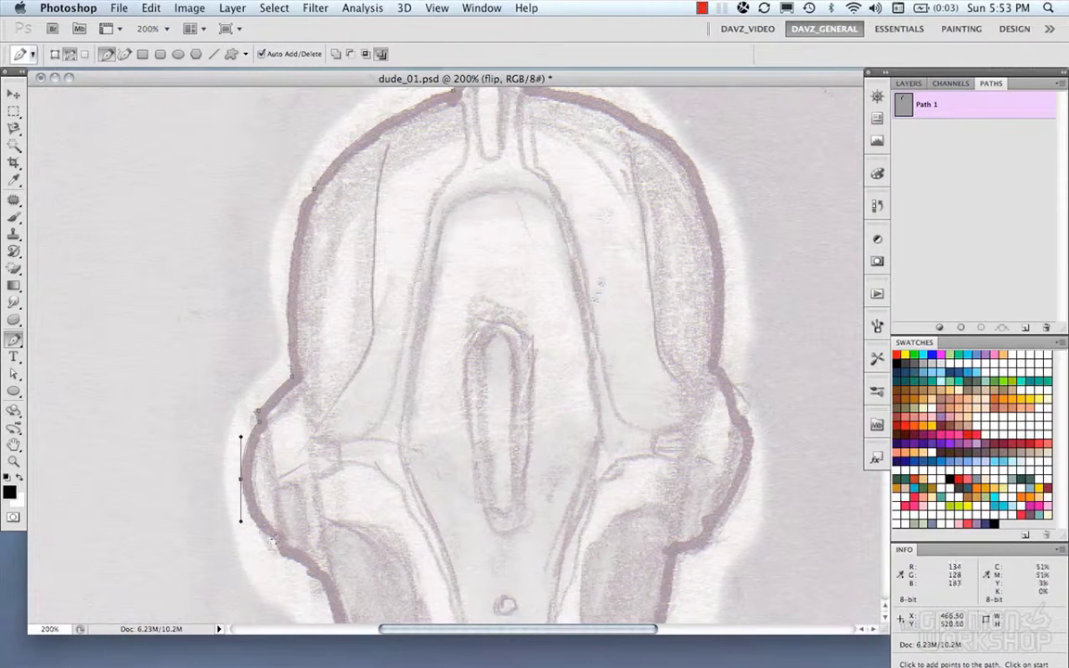
left_click(240, 479, "alt")
left_click(278, 555)
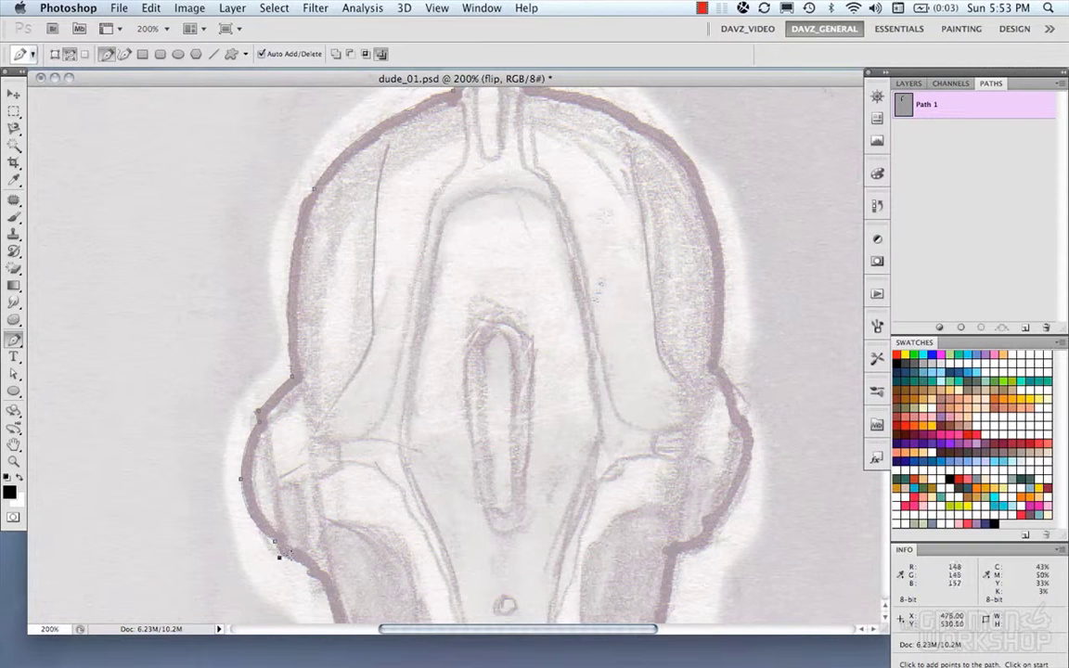
left_click(308, 577)
mouse_move(364, 555)
left_mouse_down()
mouse_move(344, 474)
mouse_move(327, 498)
mouse_move(312, 455)
left_mouse_up()
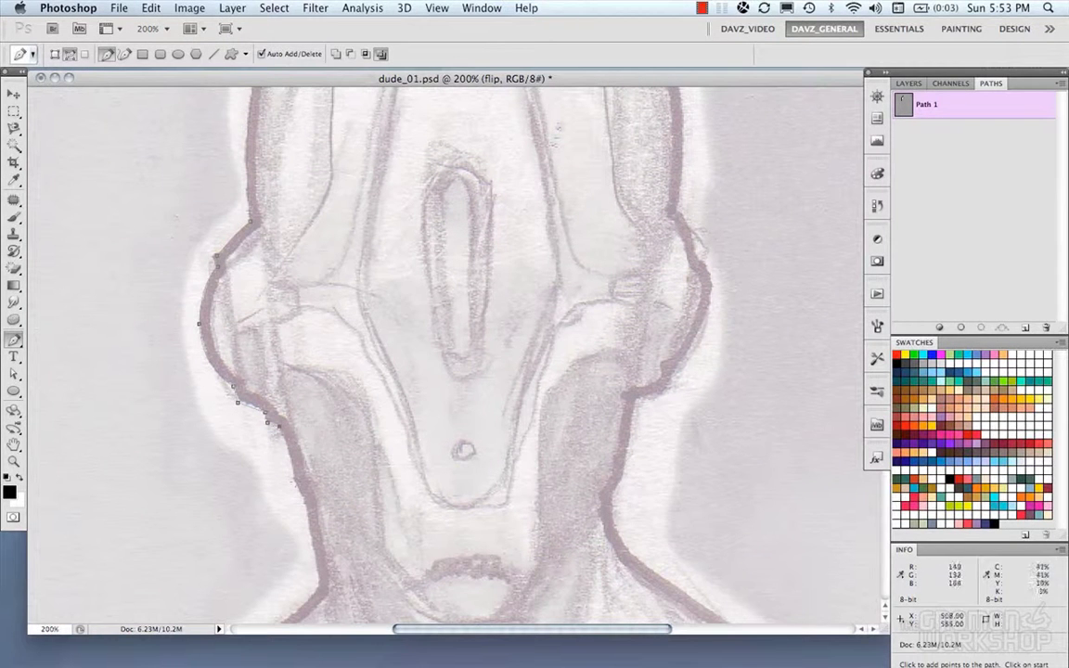
left_click_drag(295, 481, 313, 508)
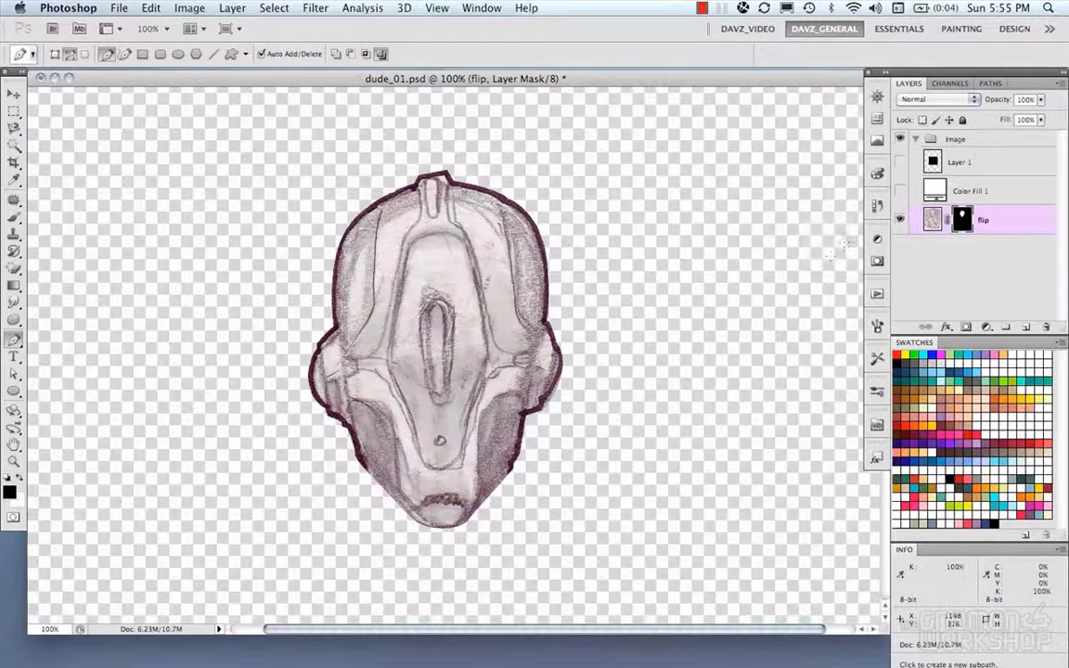
Add a black Solid Color fill layer, Color Fill 2, and move it below the flip layer.
key("m")
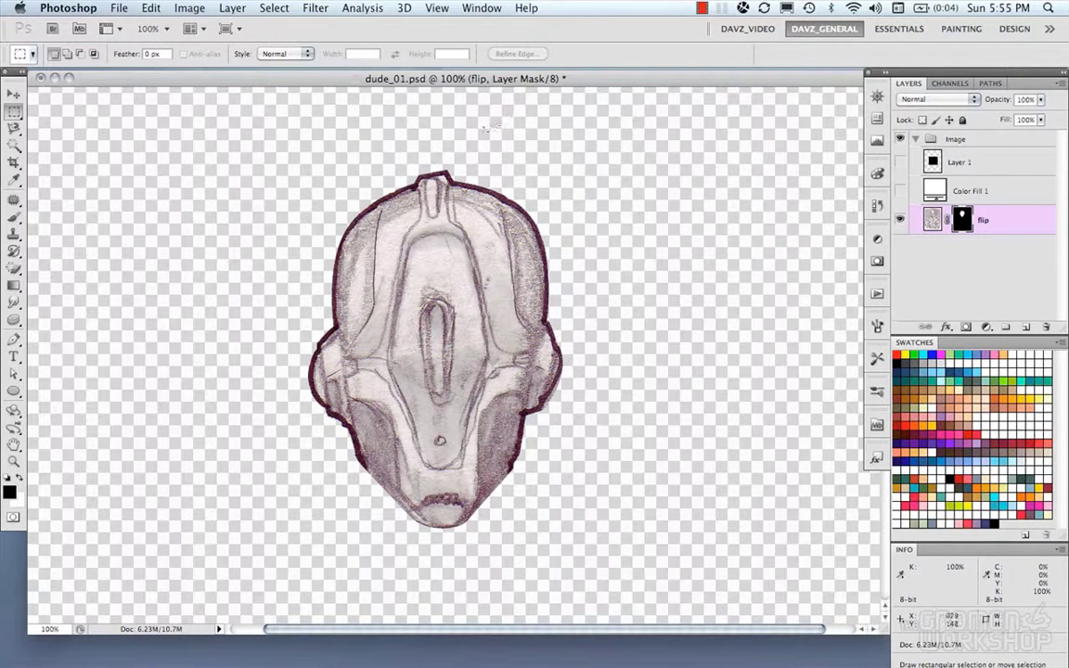
left_click(986, 327)
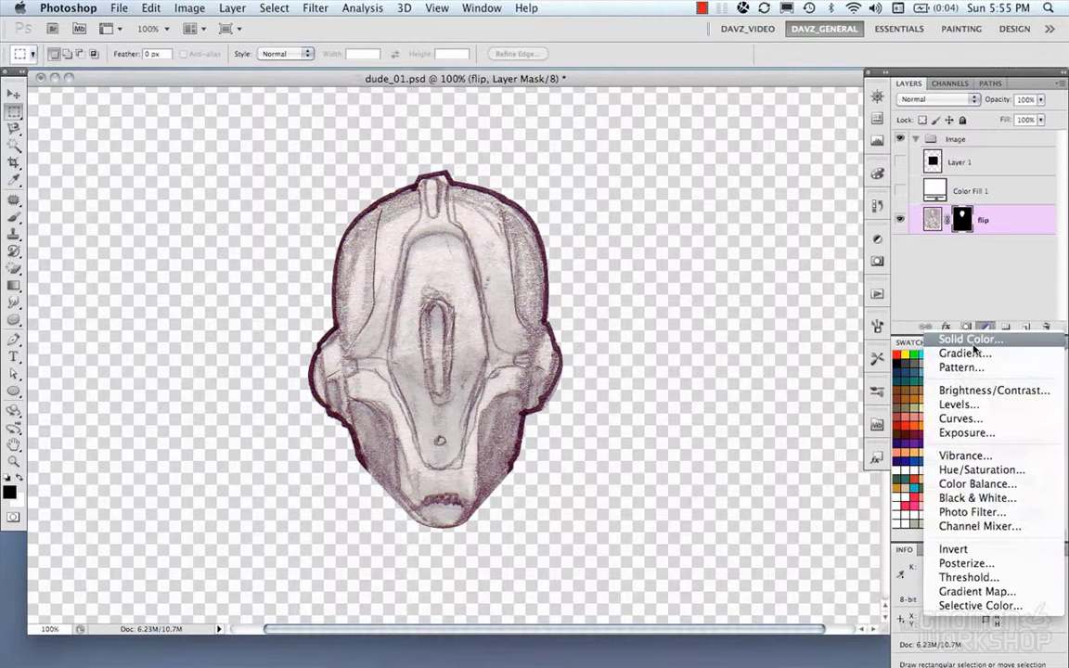
left_click(982, 349)
left_click(772, 365)
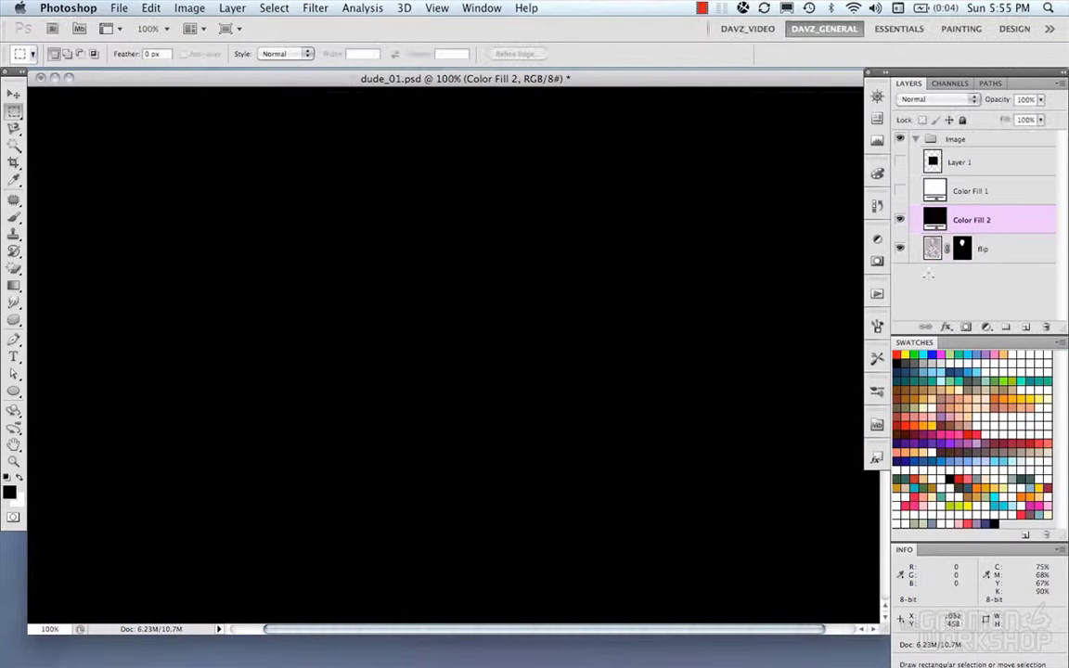
left_click_drag(976, 220, 982, 272)
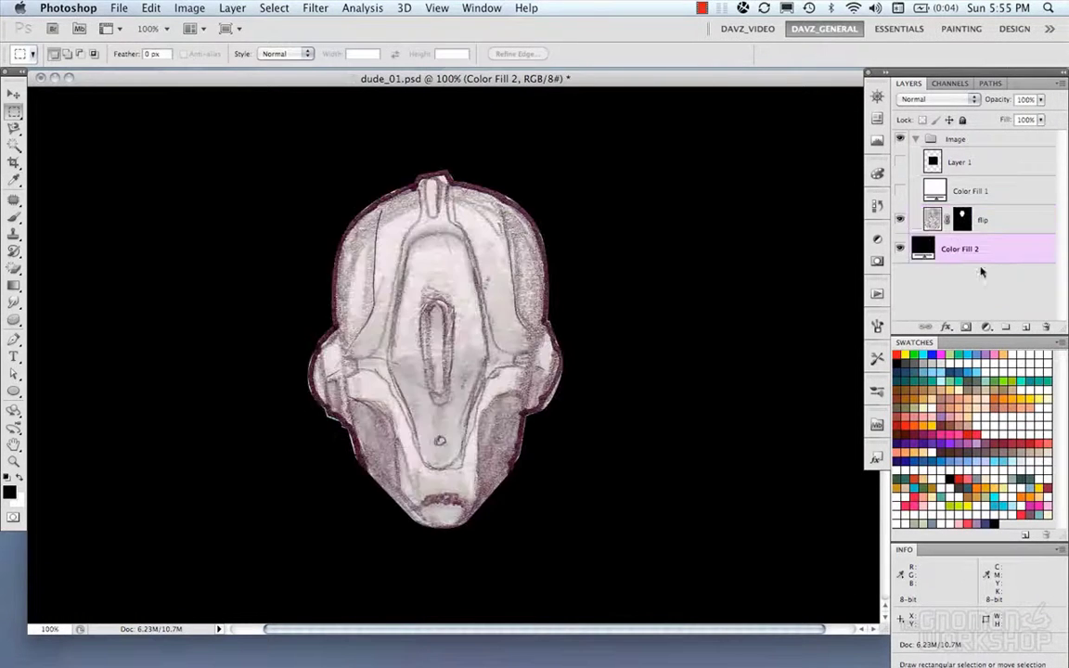
Recolour Color Fill 2 to dark green 007500, then zoom in on the head's edge.
double_click(923, 247)
left_click(914, 354)
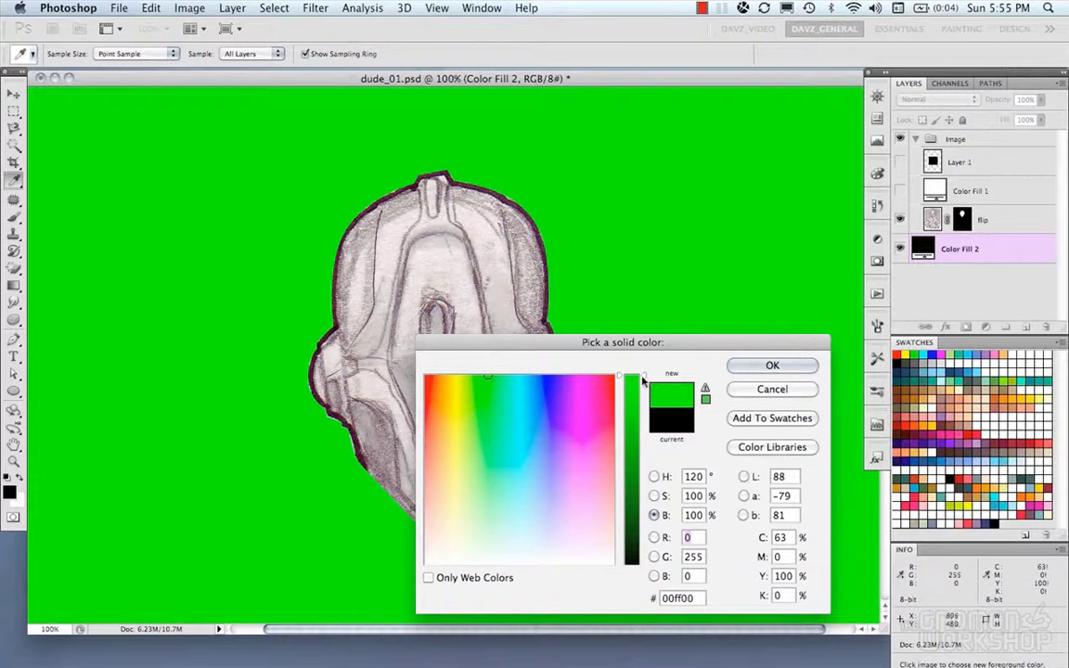
left_click_drag(639, 383, 645, 480)
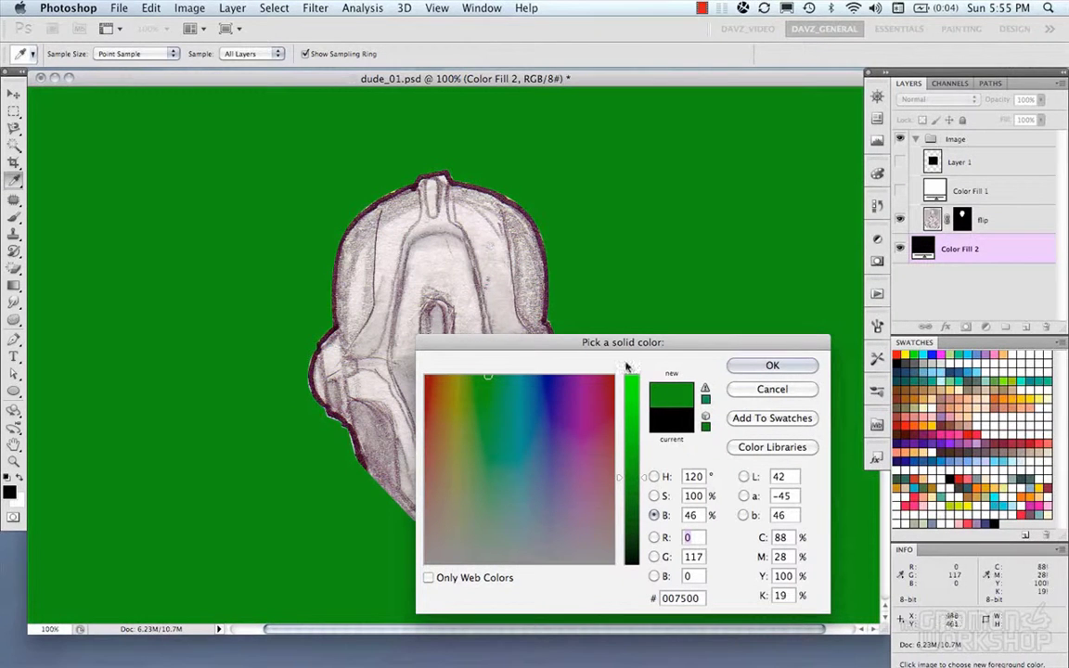
left_click_drag(804, 343, 817, 288)
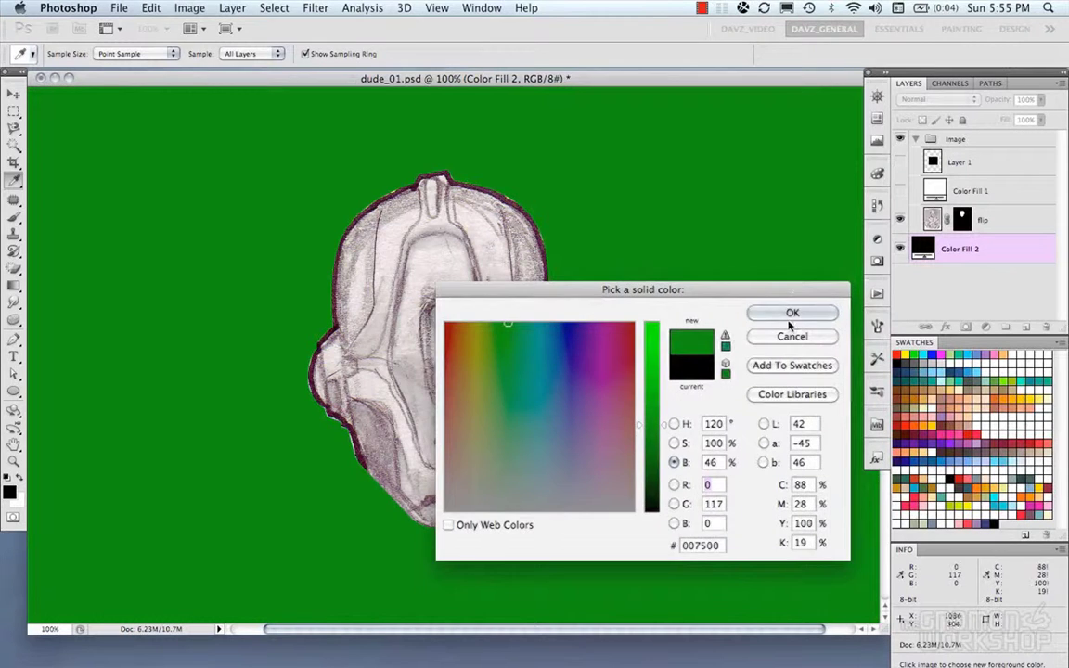
left_click(790, 310)
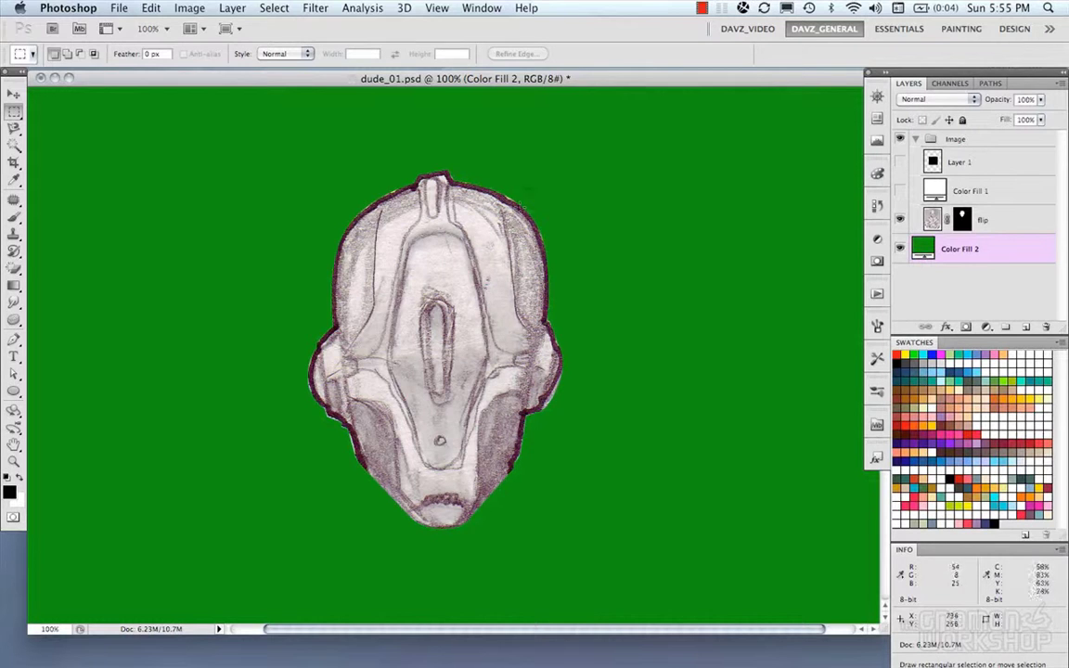
key("super+plus")
key("super+plus")
left_click_drag(452, 93, 467, 432)
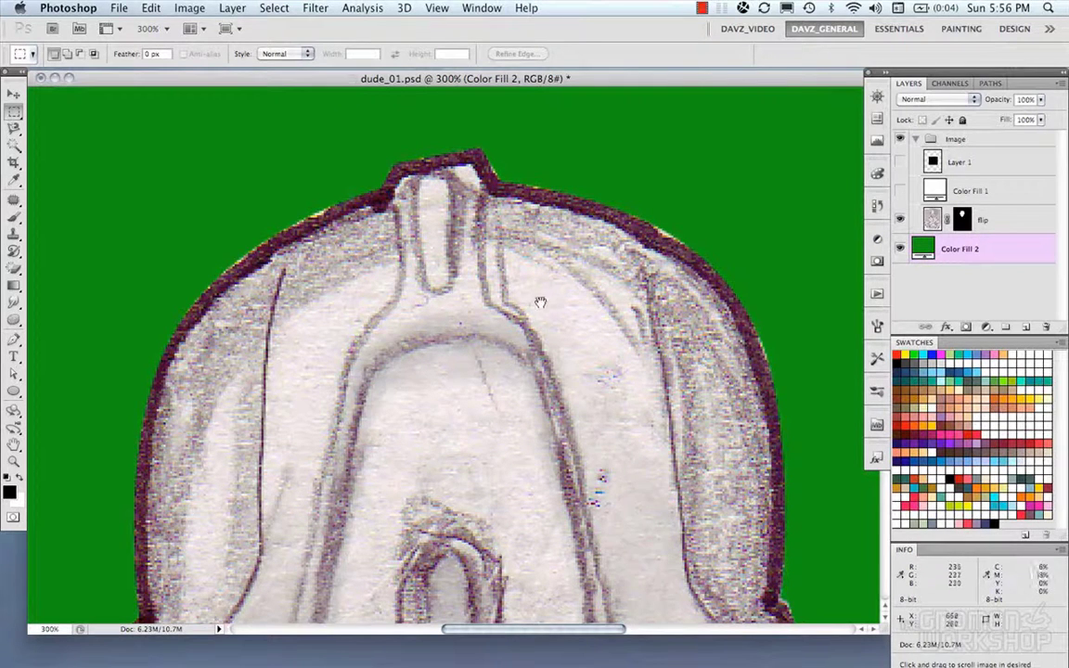
left_click_drag(536, 304, 578, 234)
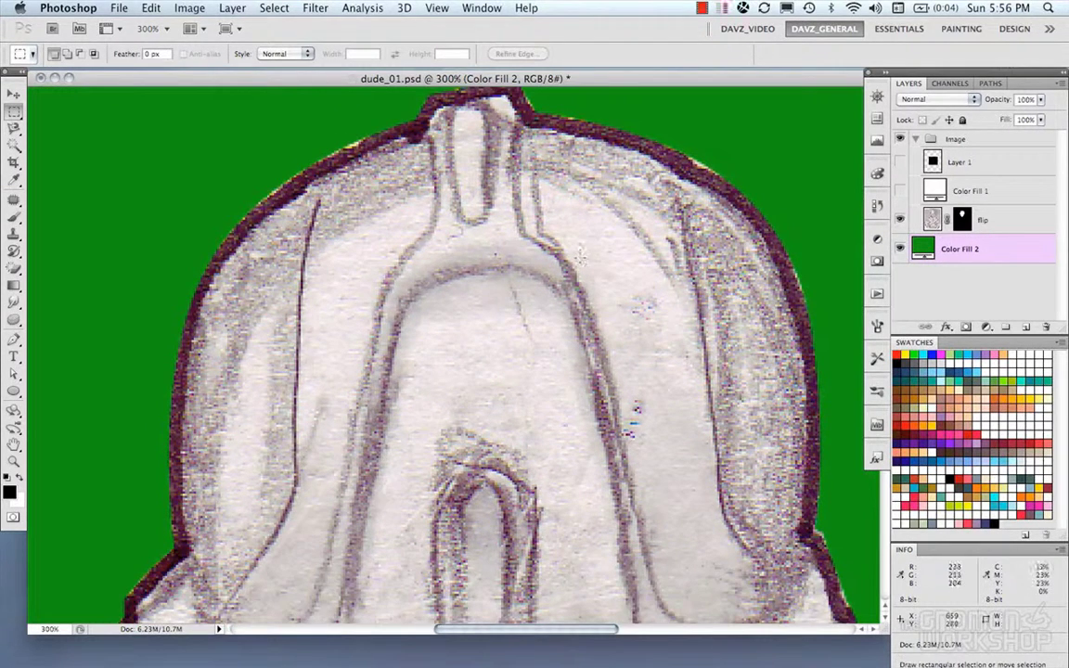
Delete the flip layer's mask, zoom out to the whole drawing, and save the document.
right_click(963, 219)
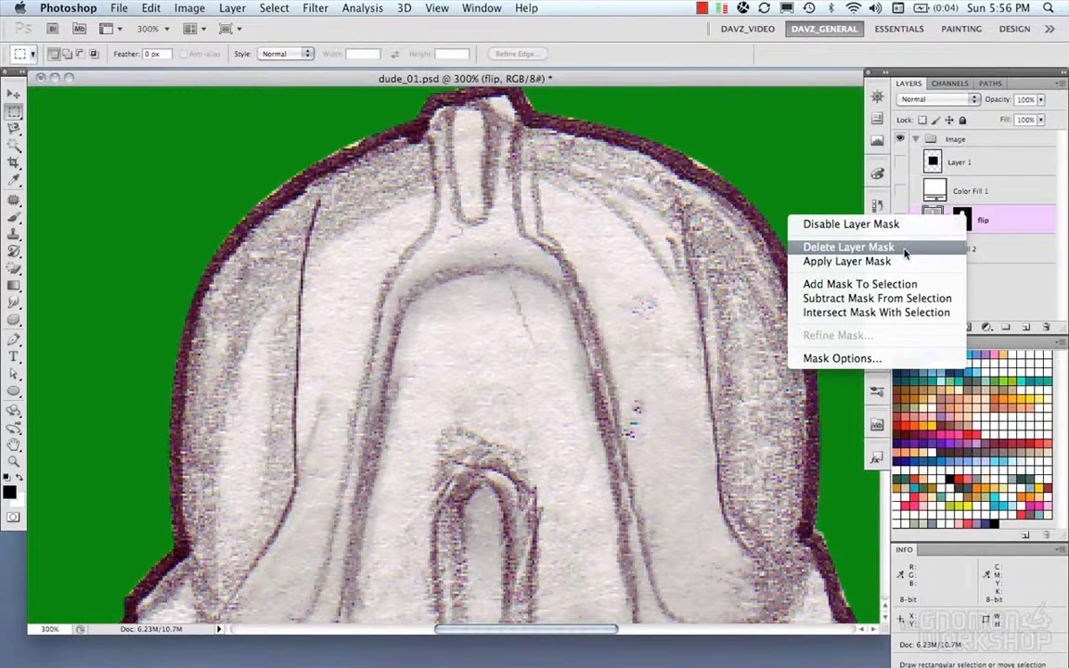
left_click(848, 247)
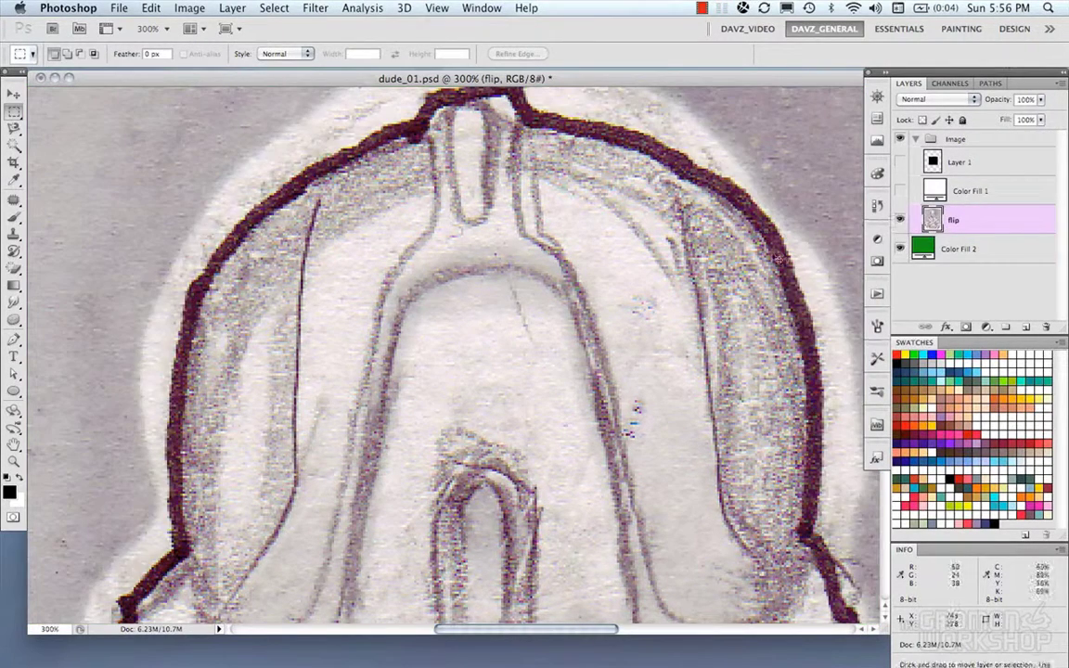
key("super+minus")
key("super+minus")
key("super+minus")
key("super+minus")
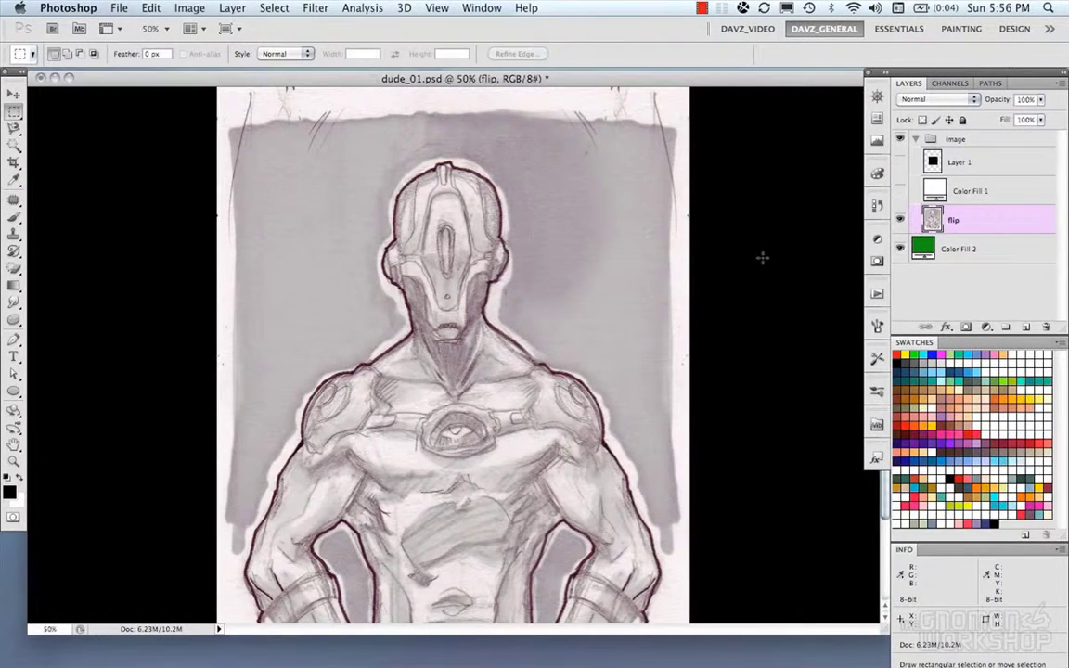
key("super+s")
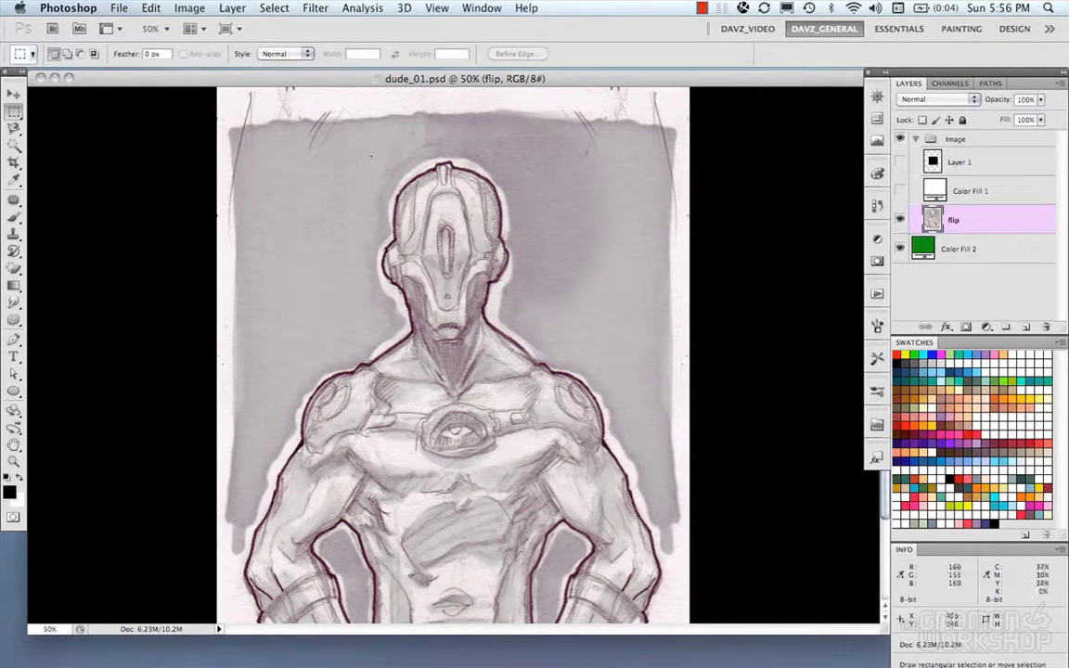
Open Color Range on Sampled Colors and sample the grey background at fuzziness 0.
left_click(275, 9)
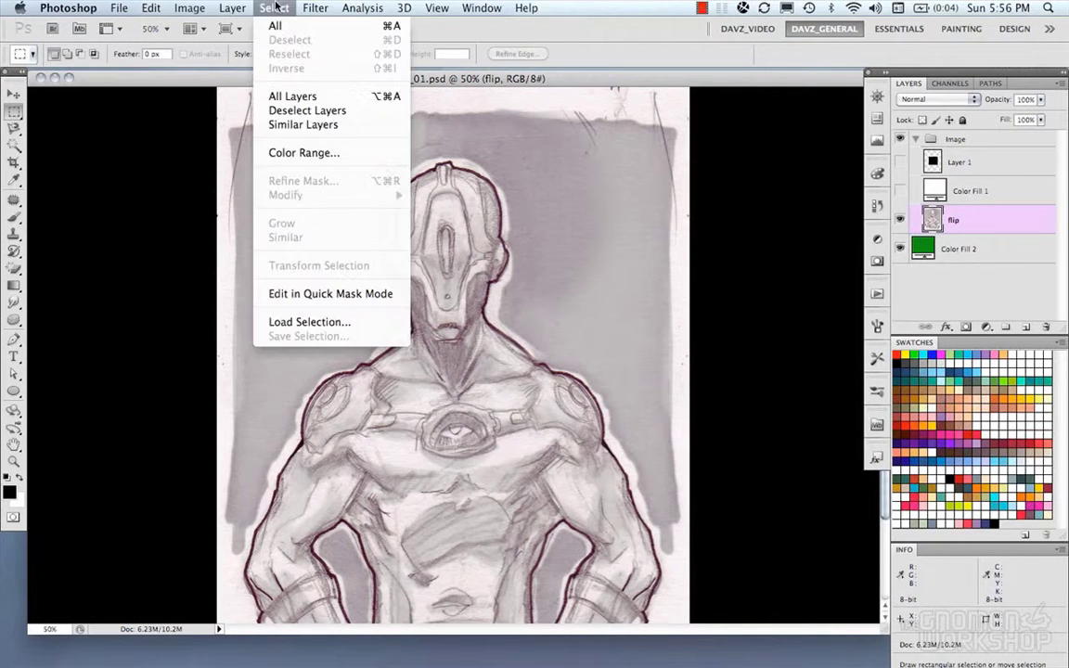
left_click(293, 153)
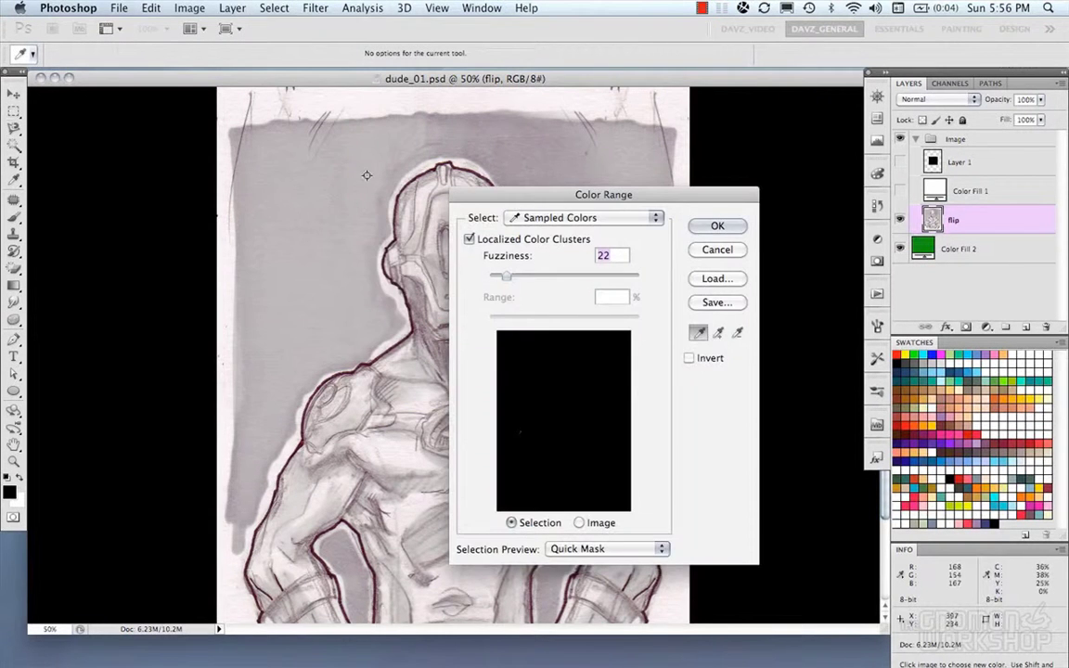
left_click_drag(526, 189, 628, 114)
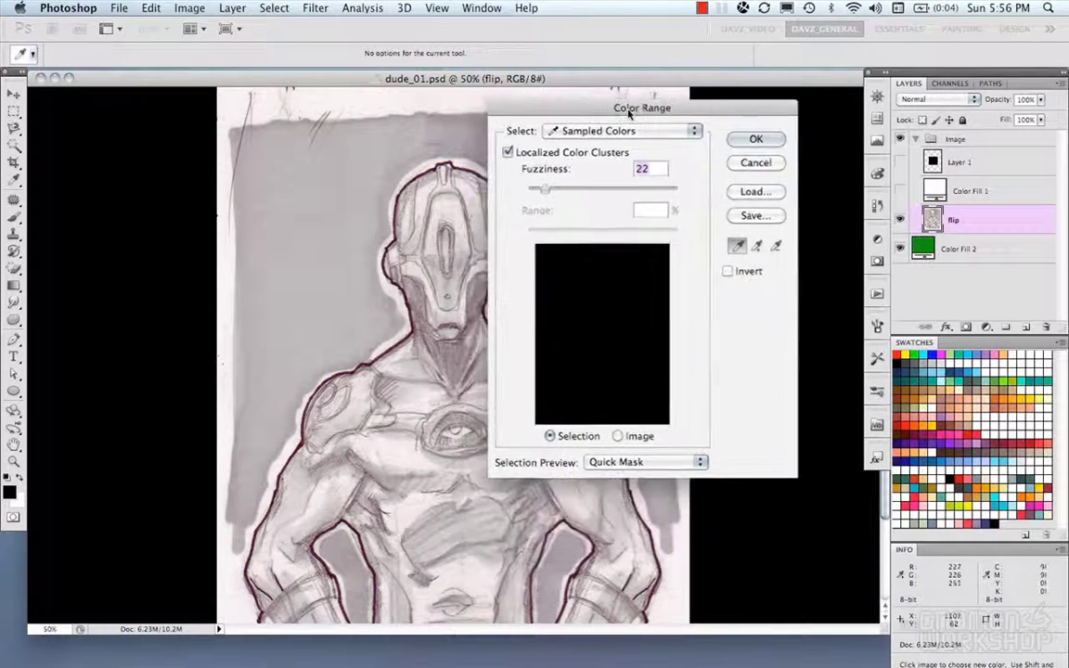
left_click_drag(628, 114, 629, 114)
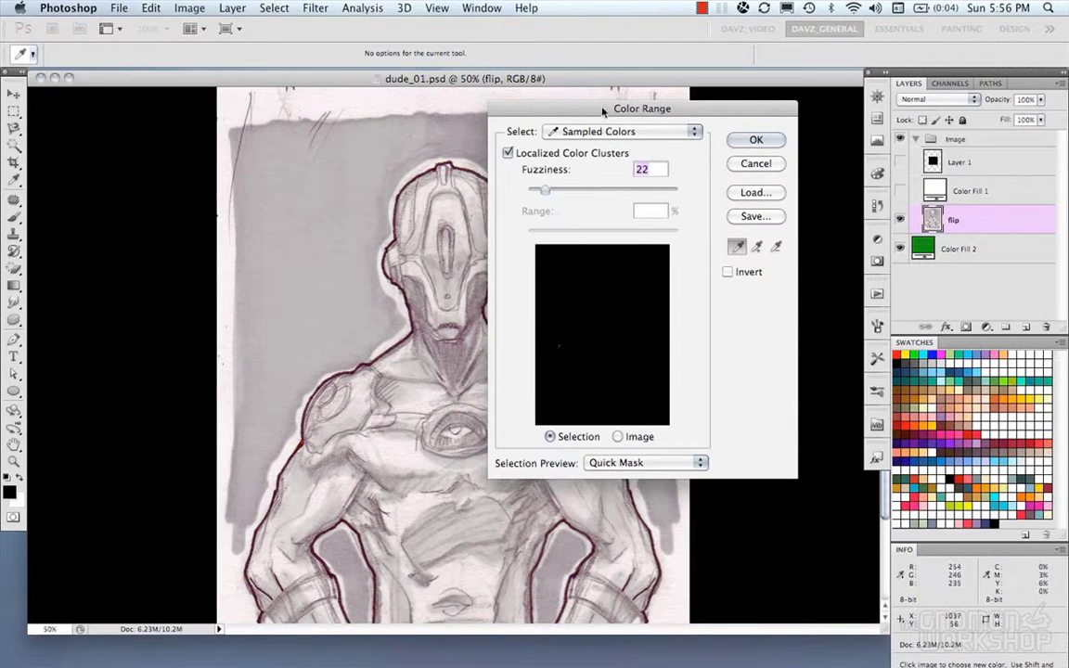
left_click_drag(599, 114, 642, 114)
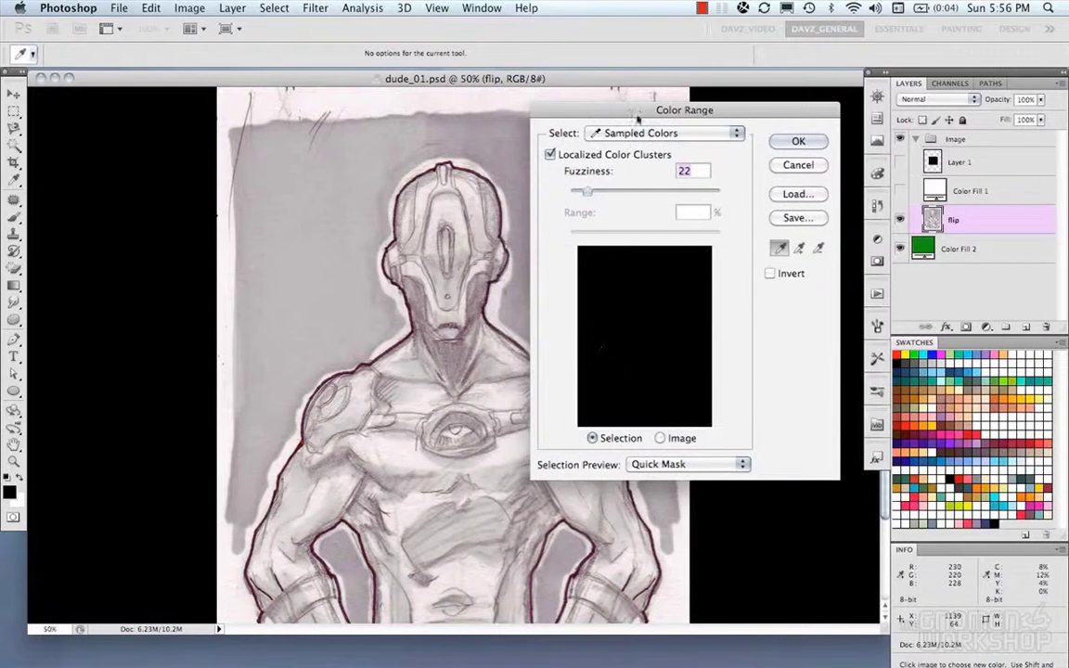
left_click(590, 130)
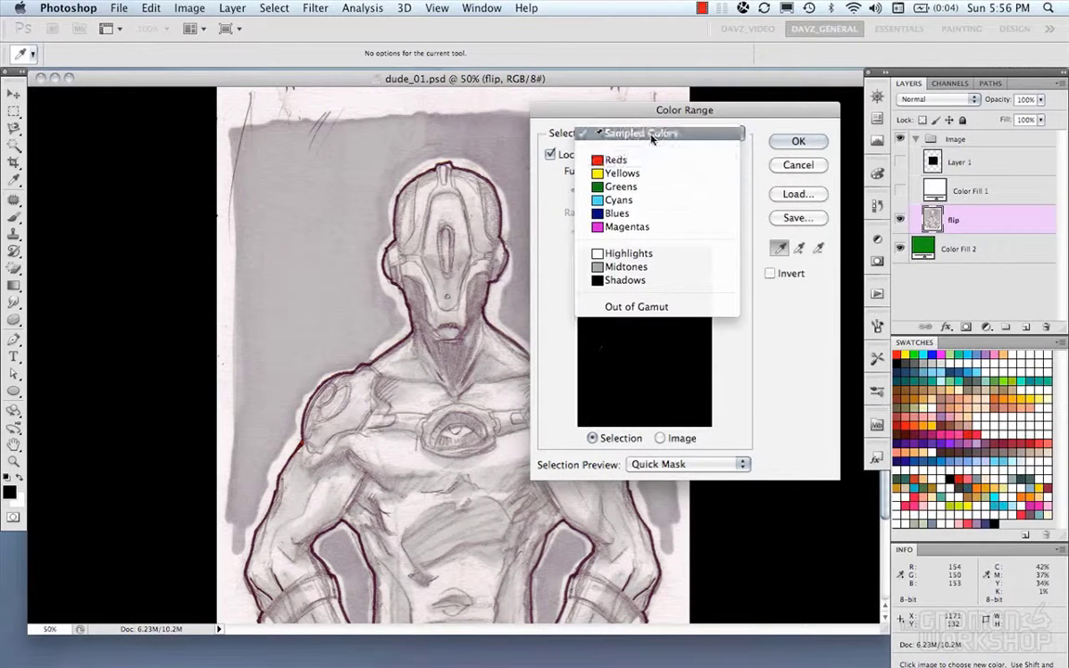
left_click(653, 136)
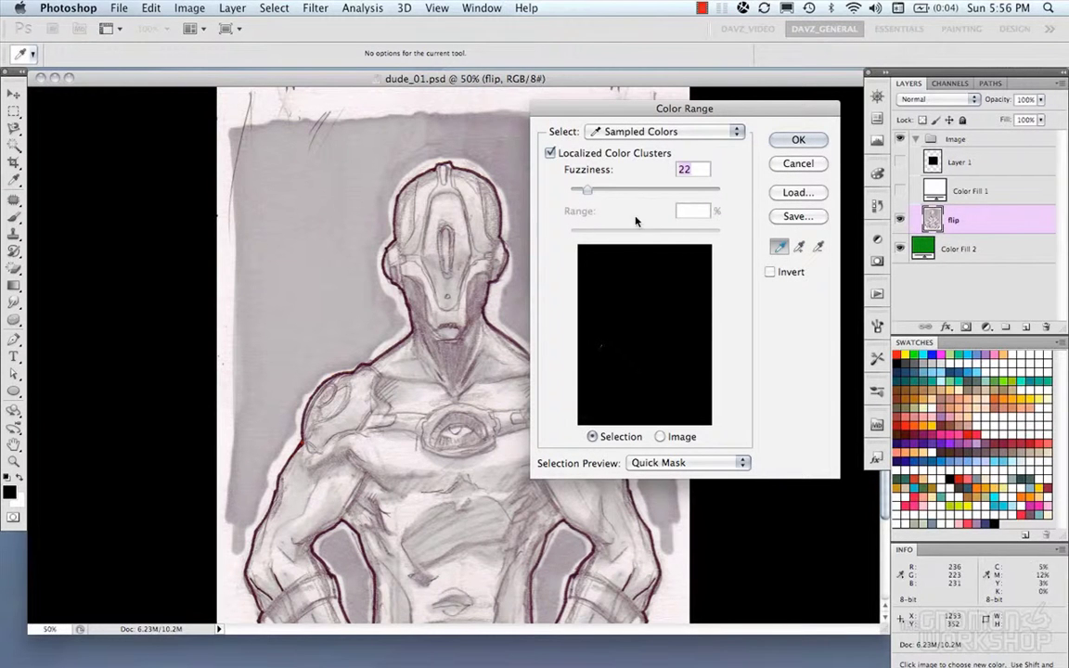
left_click(340, 171)
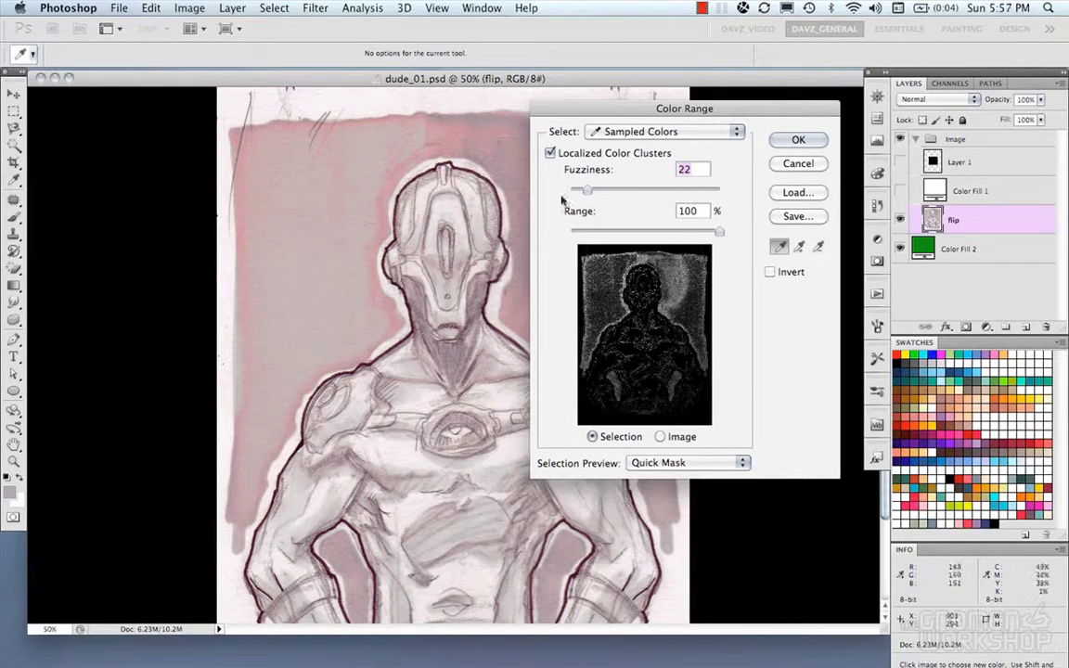
mouse_move(598, 199)
left_mouse_down()
mouse_move(709, 200)
mouse_move(572, 208)
mouse_move(581, 206)
left_mouse_up()
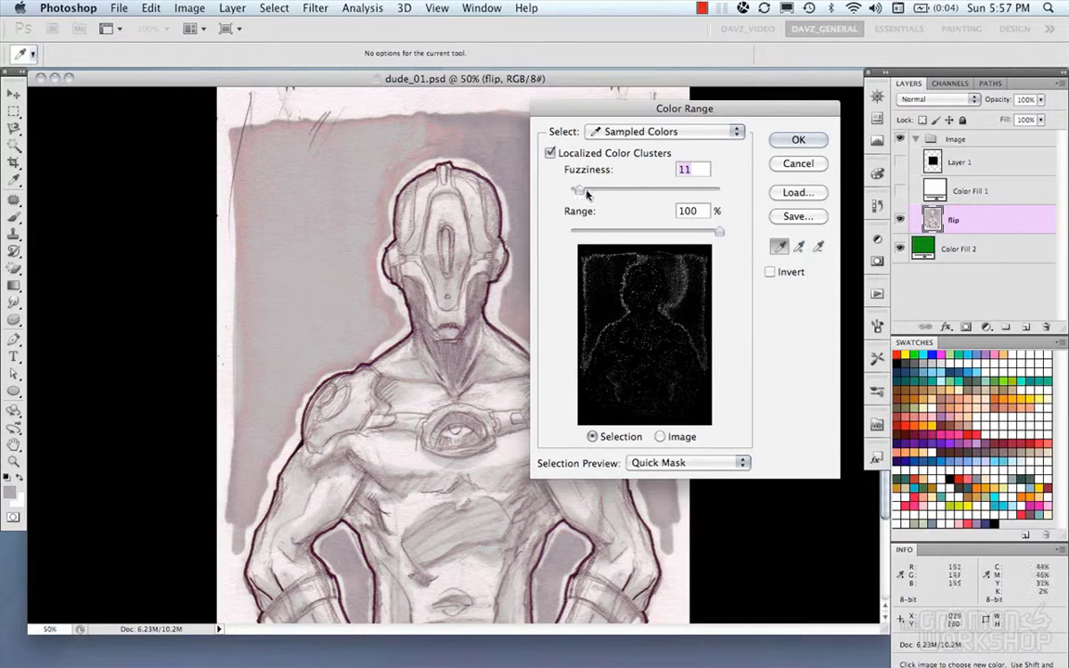
type("0")
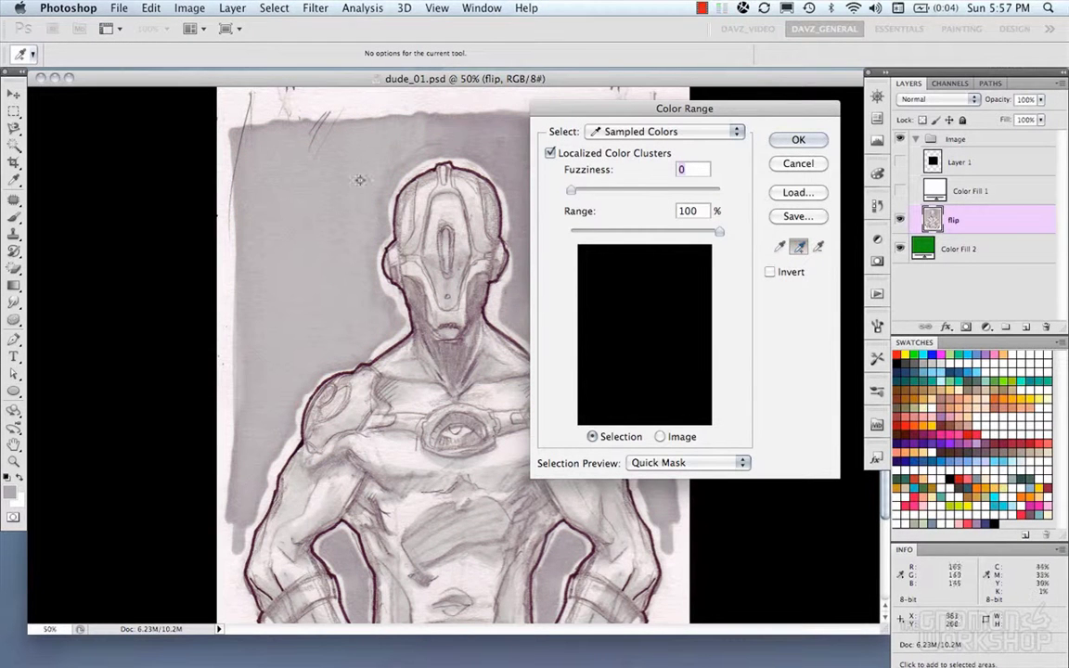
Add and subtract background samples, raise fuzziness, and toggle Invert on and off.
key("shift")
mouse_move(446, 141)
left_mouse_down()
mouse_move(380, 129)
mouse_move(313, 246)
left_mouse_up()
left_click_drag(458, 149, 496, 151)
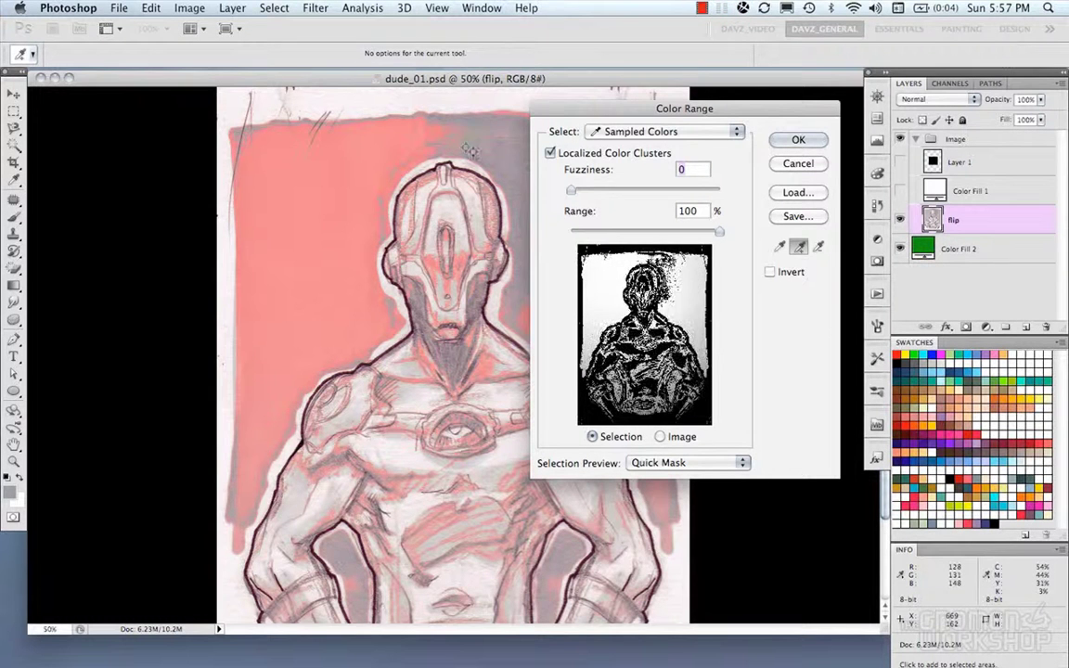
left_click(455, 140)
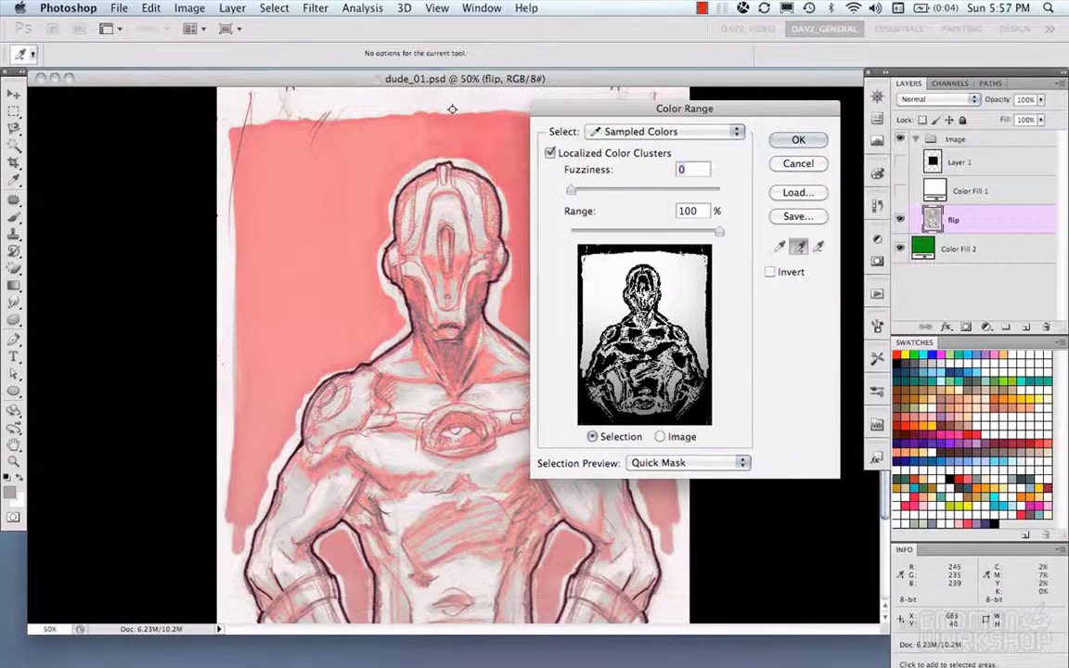
left_click(362, 94)
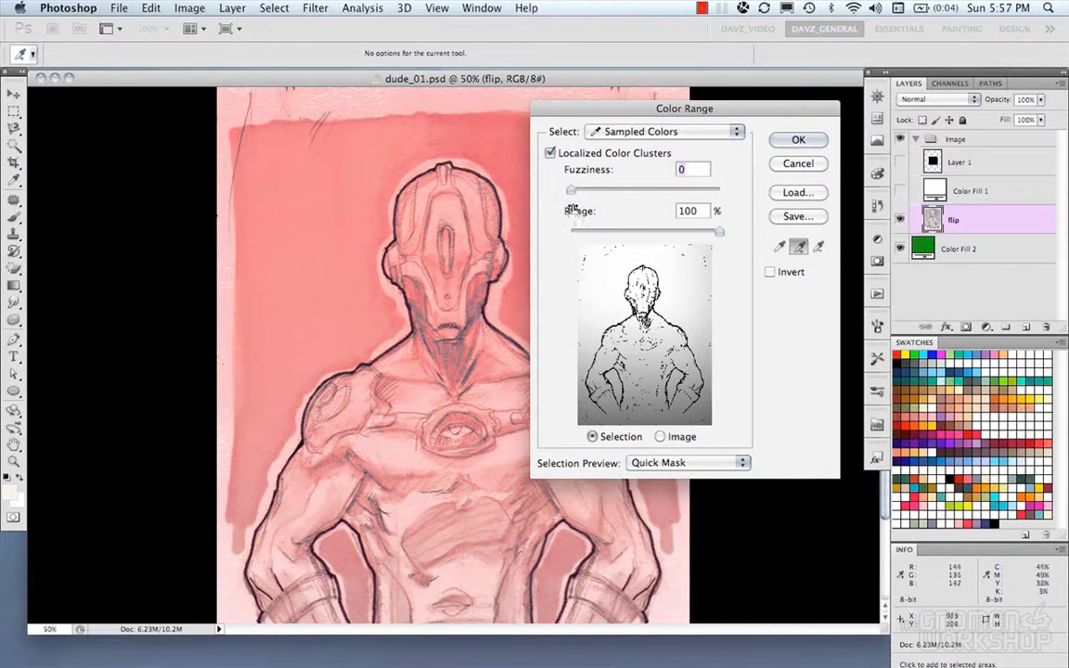
left_click_drag(574, 192, 509, 178)
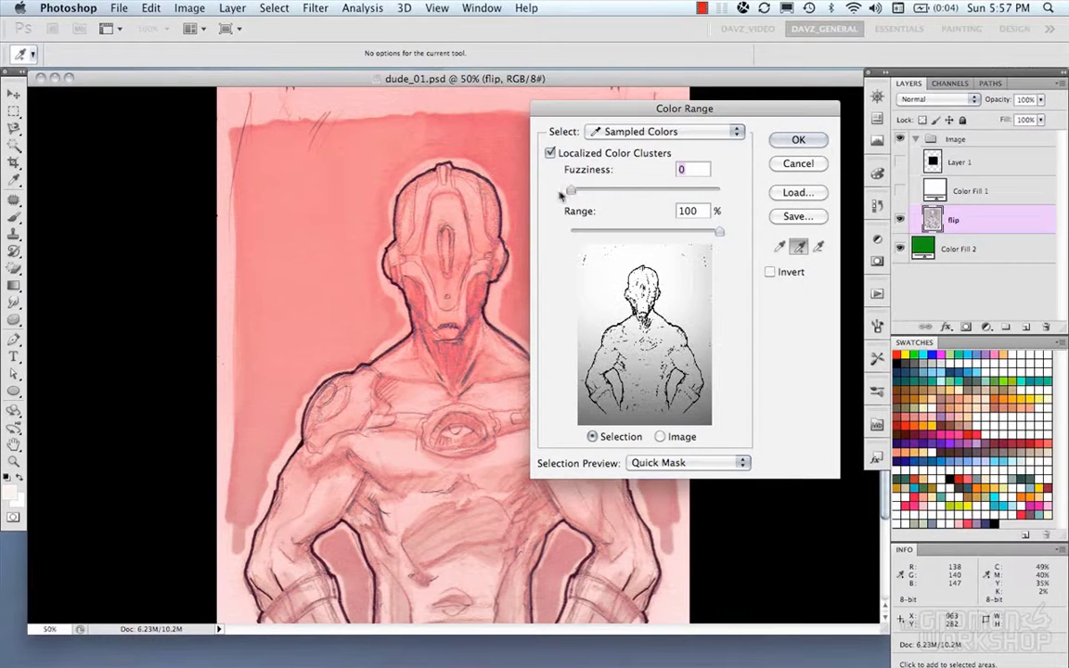
left_click(818, 247)
left_click_drag(451, 150, 358, 141)
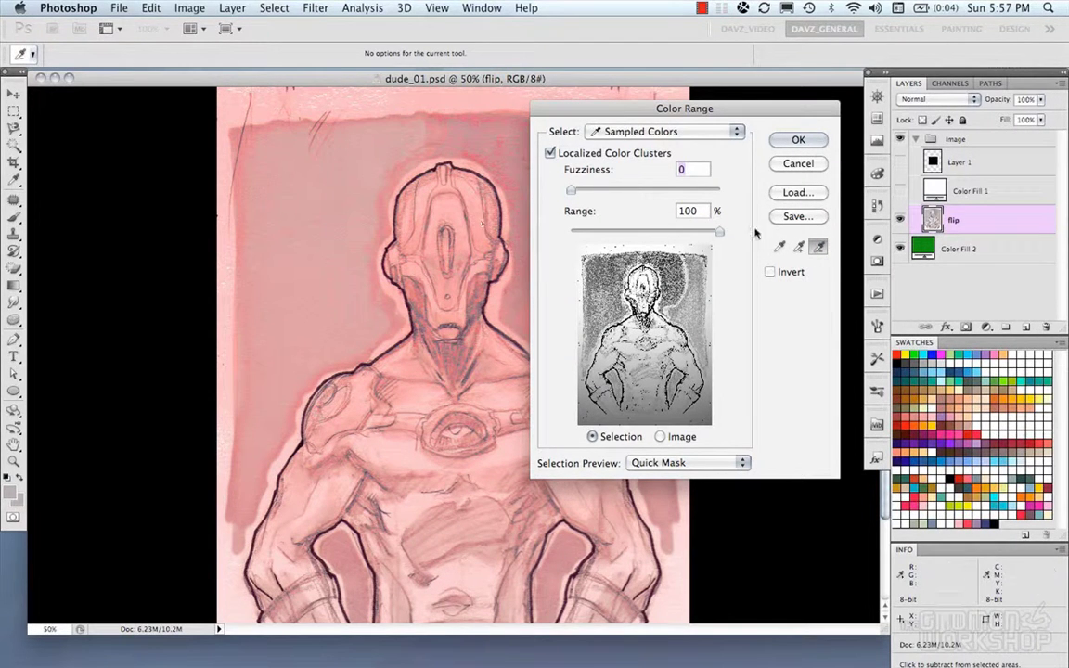
left_click(780, 247)
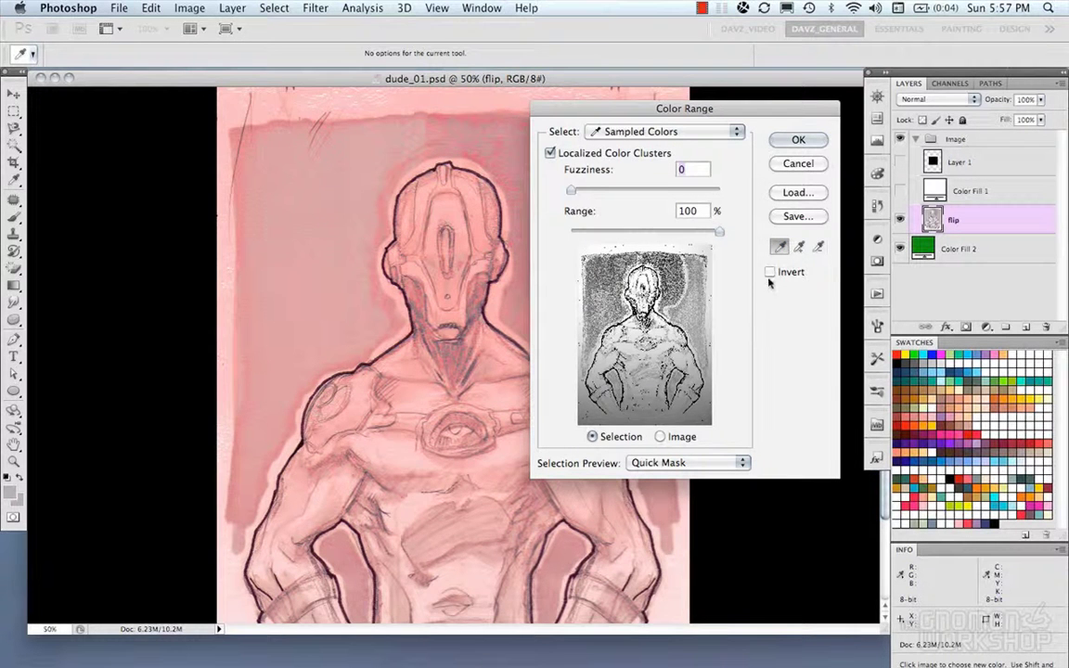
left_click(769, 272)
left_click(769, 273)
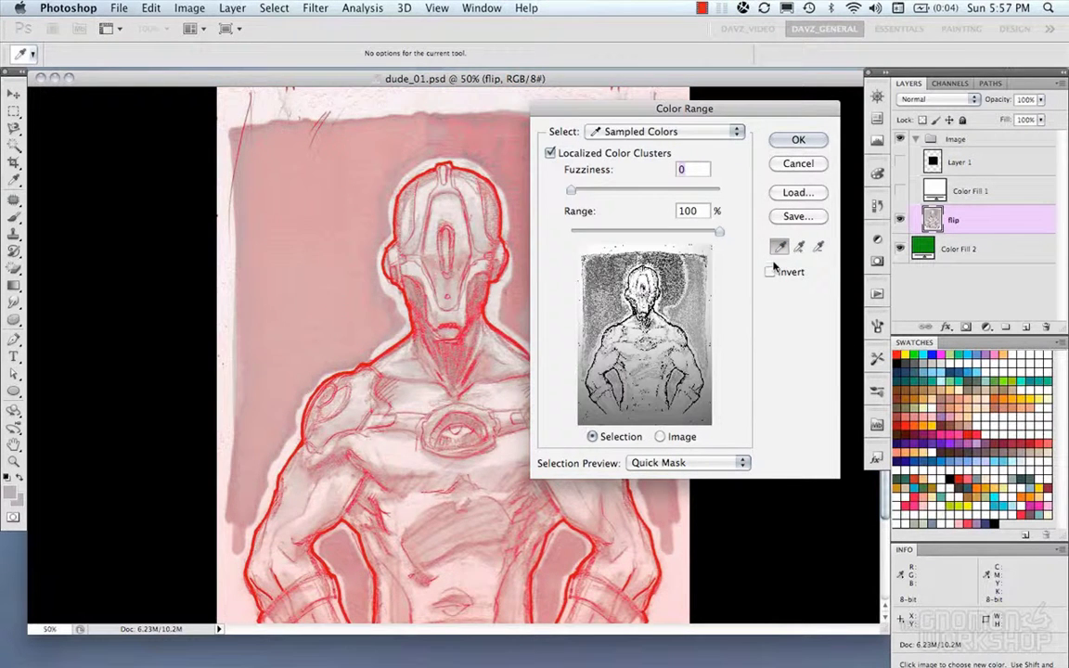
left_click(675, 135)
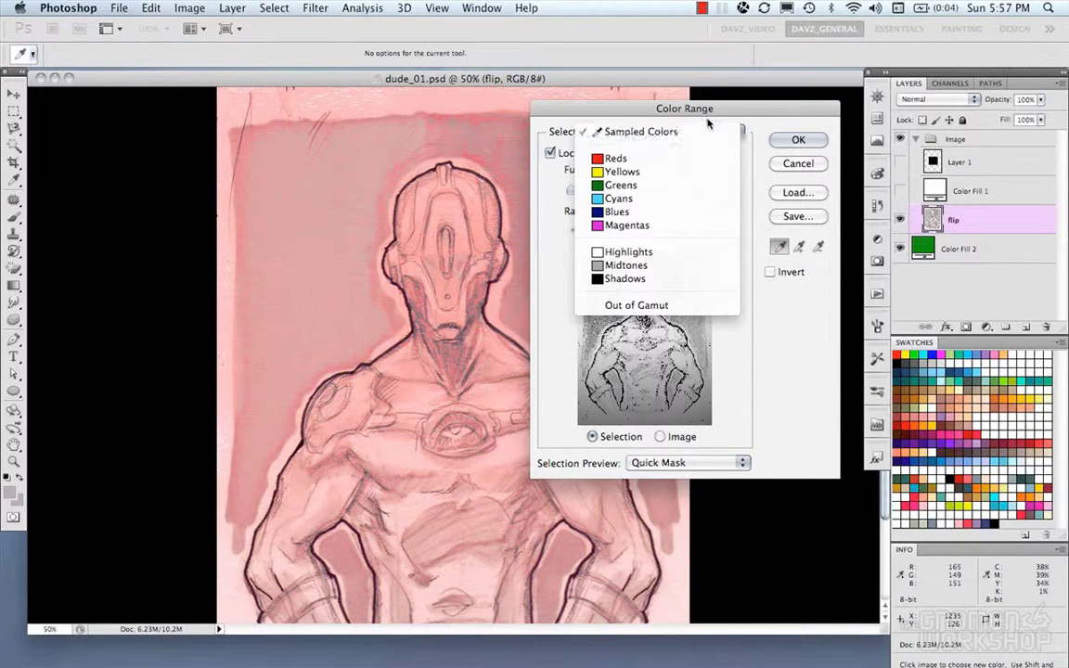
Try Midtones, cancel, then reopen Color Range with Sampled Colors selected.
left_click(647, 267)
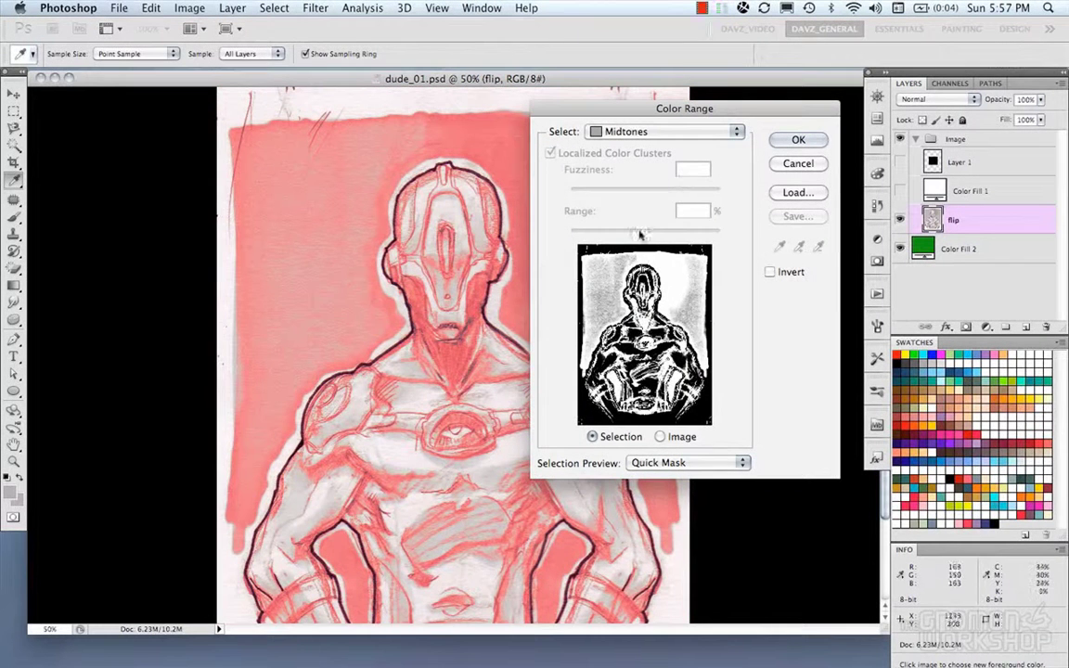
left_click(797, 140)
key("m")
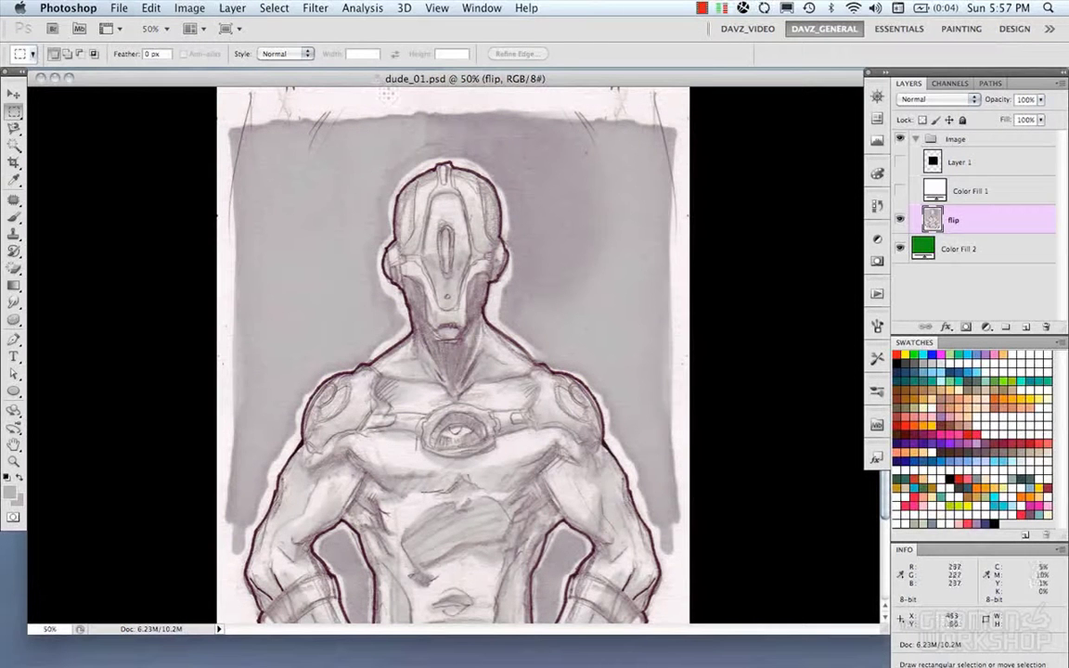
left_click(274, 7)
left_click(264, 150)
left_click(640, 132)
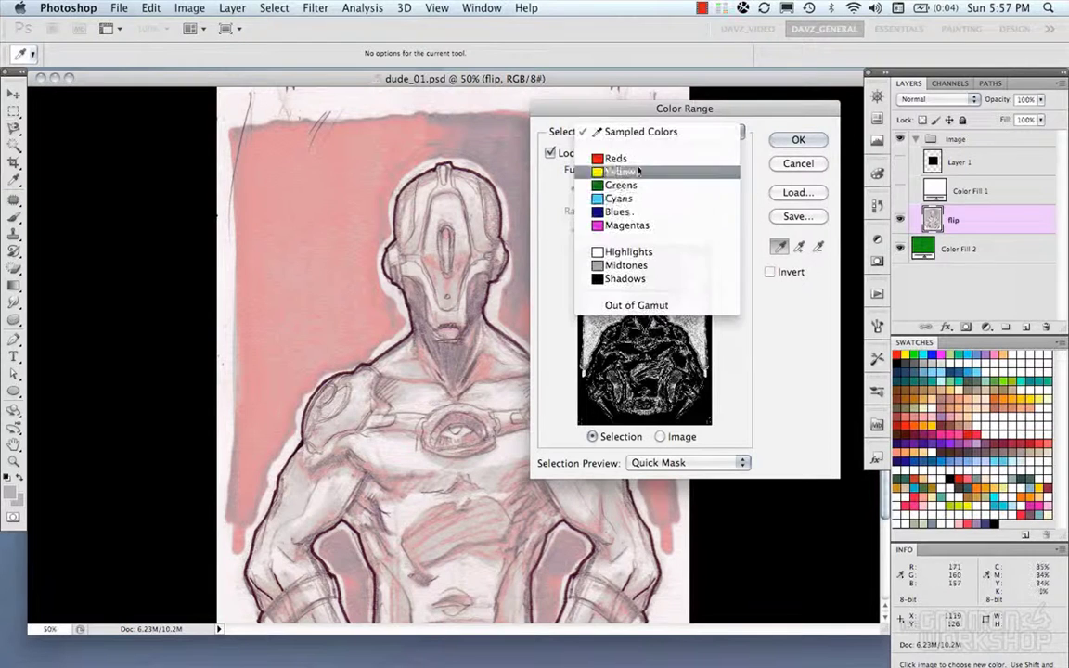
left_click(576, 104)
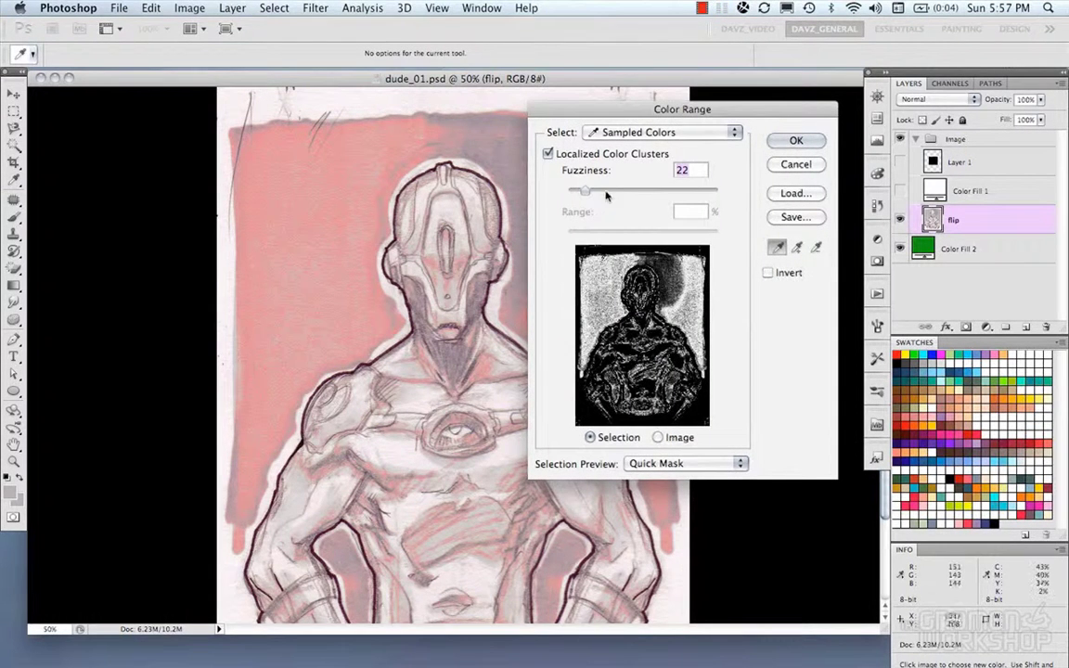
Add a background sample, settle on fuzziness 28 and range 100%, and preview as Image.
left_click_drag(583, 190, 509, 182)
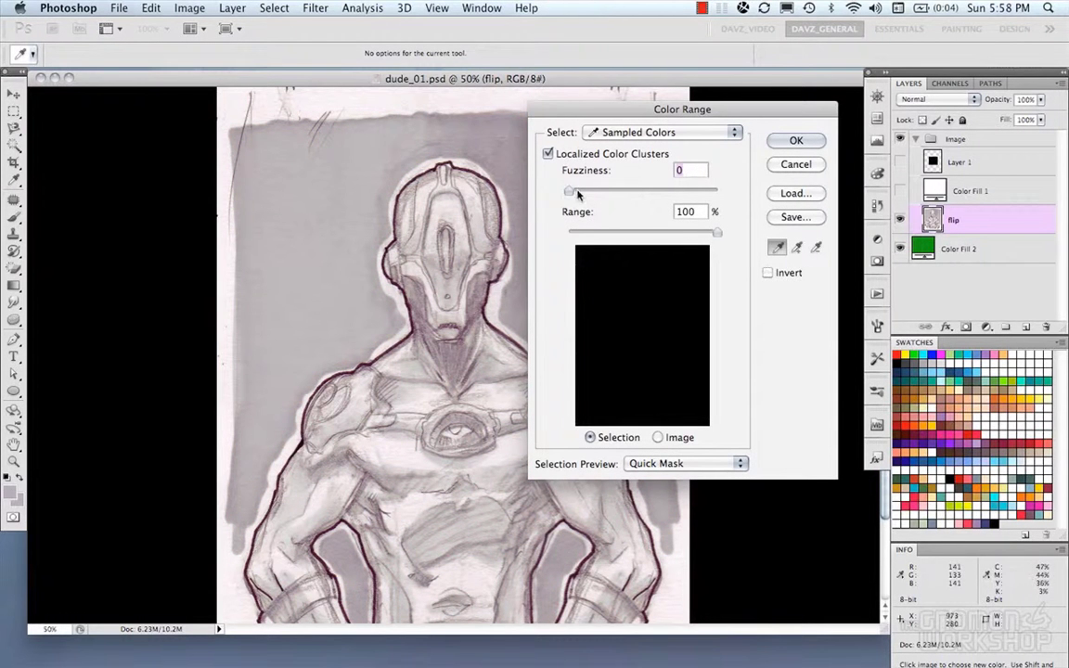
left_click_drag(569, 193, 615, 193)
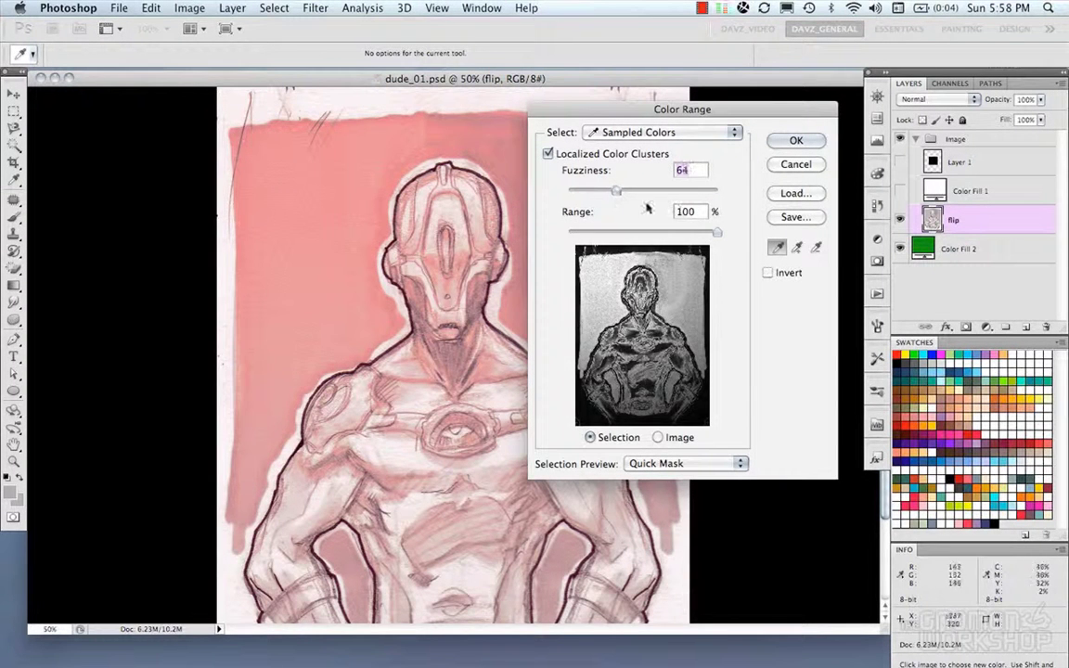
mouse_move(716, 238)
left_mouse_down()
mouse_move(622, 240)
mouse_move(718, 238)
left_mouse_up()
left_click(796, 247)
left_click(377, 153)
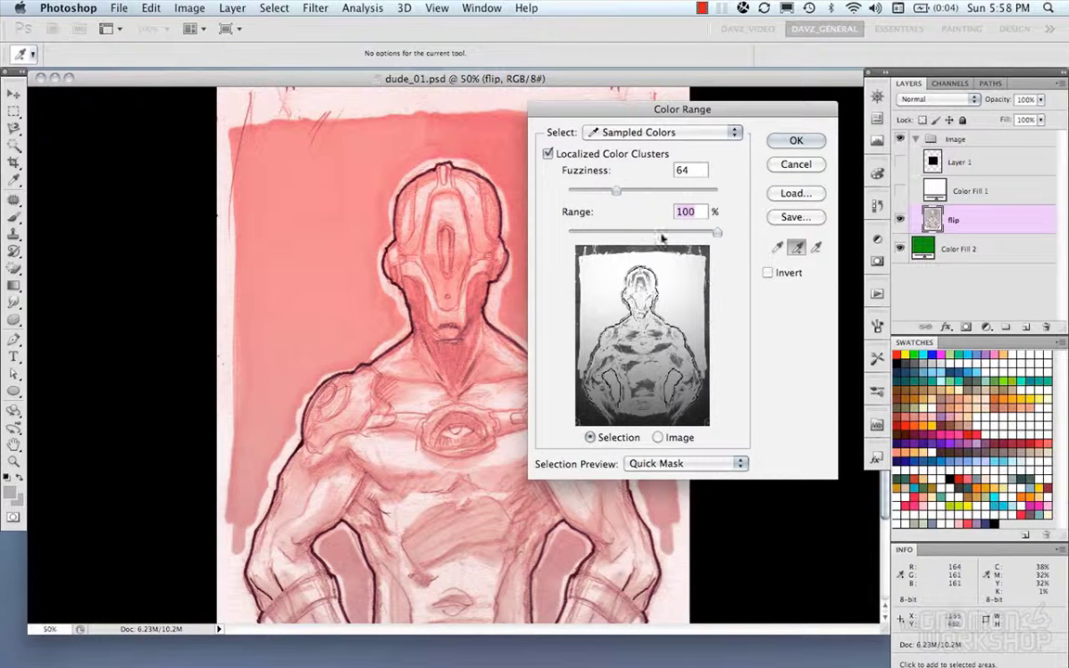
mouse_move(718, 238)
left_mouse_down()
mouse_move(679, 239)
mouse_move(719, 238)
left_mouse_up()
left_click_drag(616, 190, 588, 199)
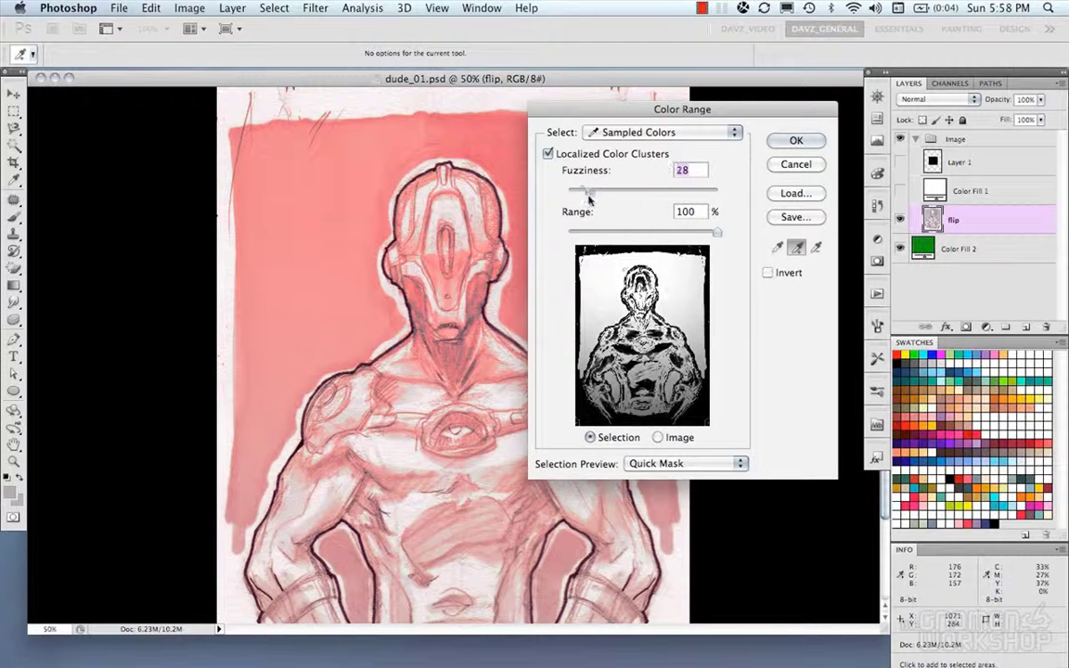
left_click(658, 437)
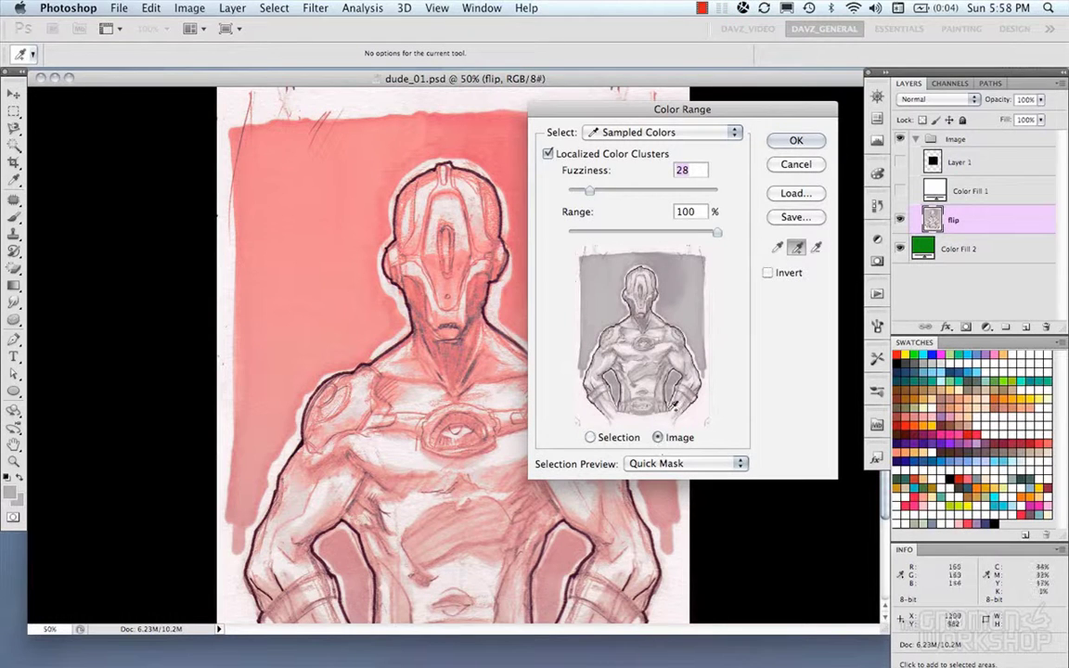
Cycle the selection preview through Grayscale, Black Matte and White Matte, ending on Quick Mask.
left_click(605, 438)
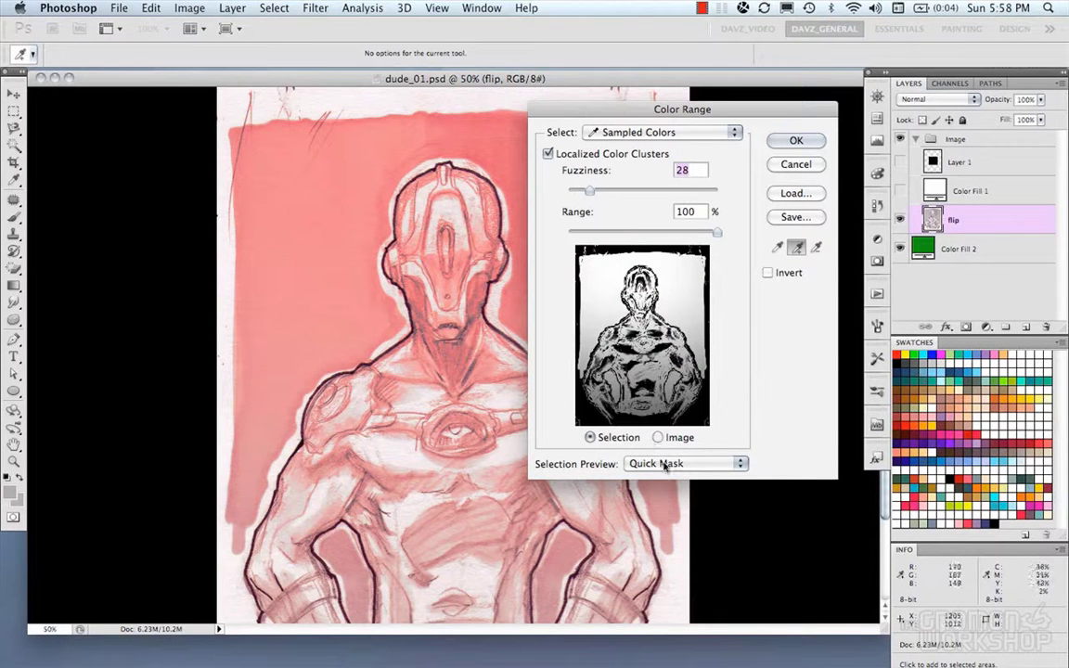
left_click(650, 463)
left_click(652, 423)
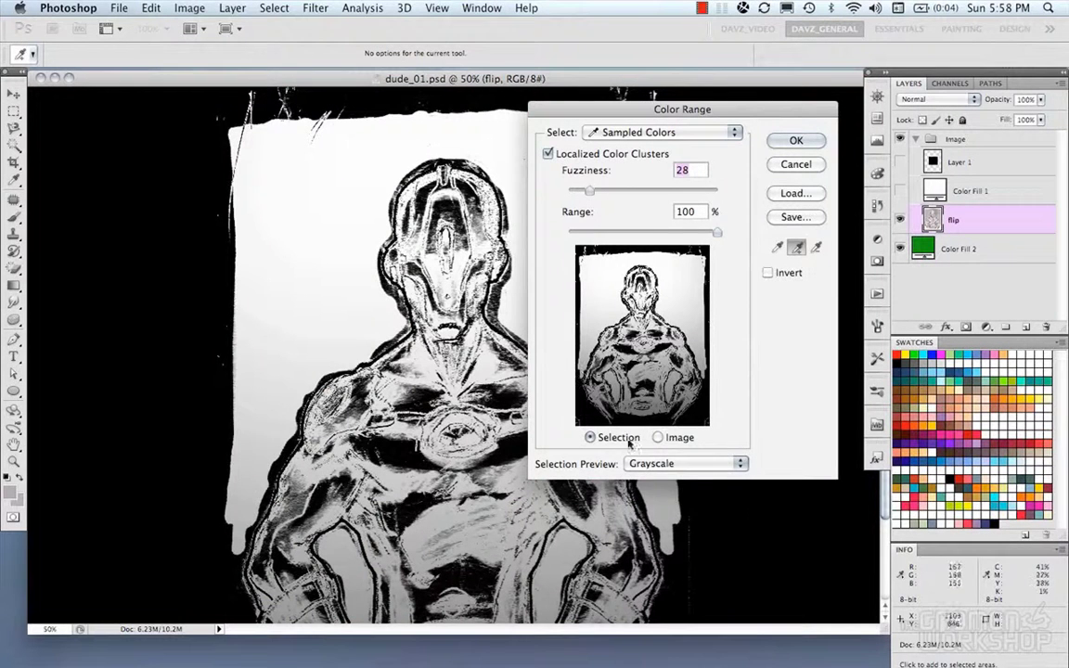
left_click(650, 463)
left_click(654, 475)
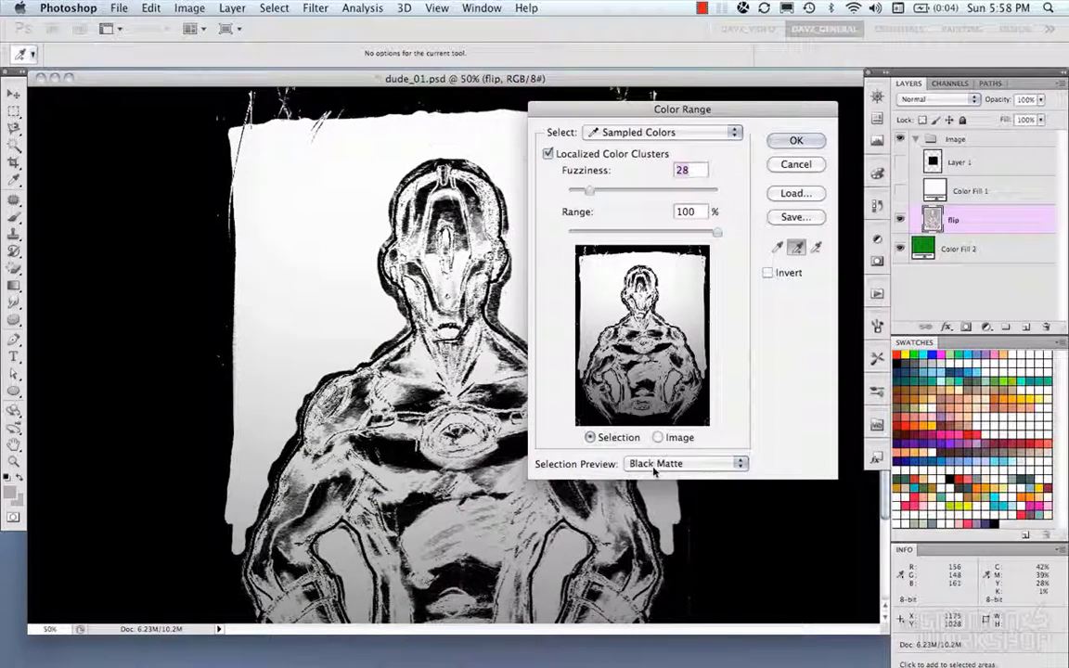
left_click(654, 469)
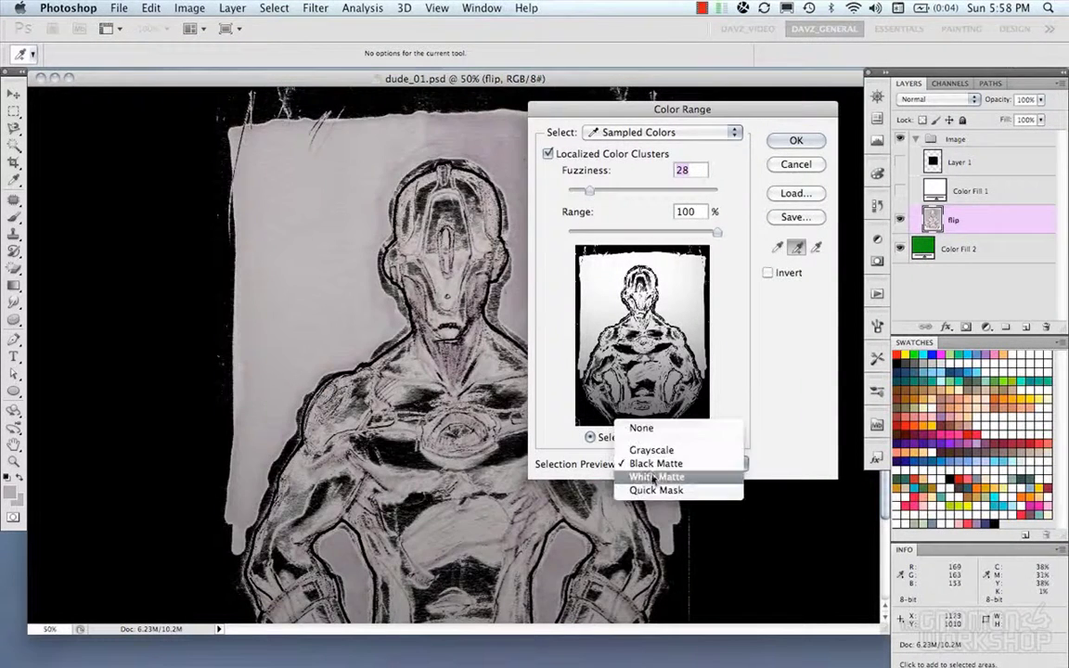
left_click(654, 477)
left_click(652, 464)
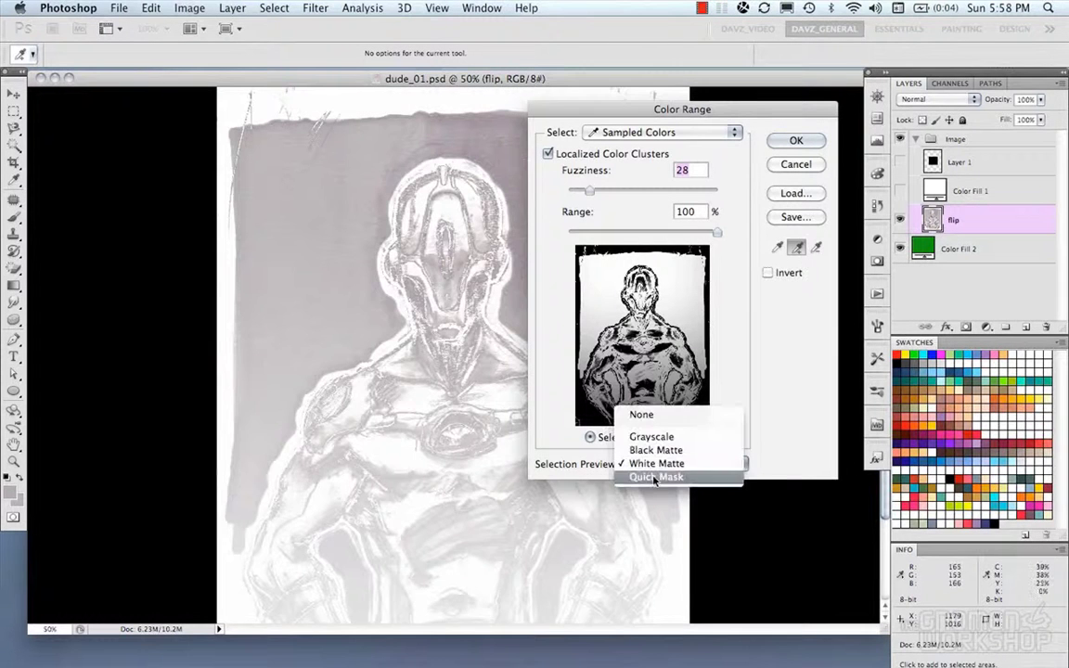
left_click(656, 477)
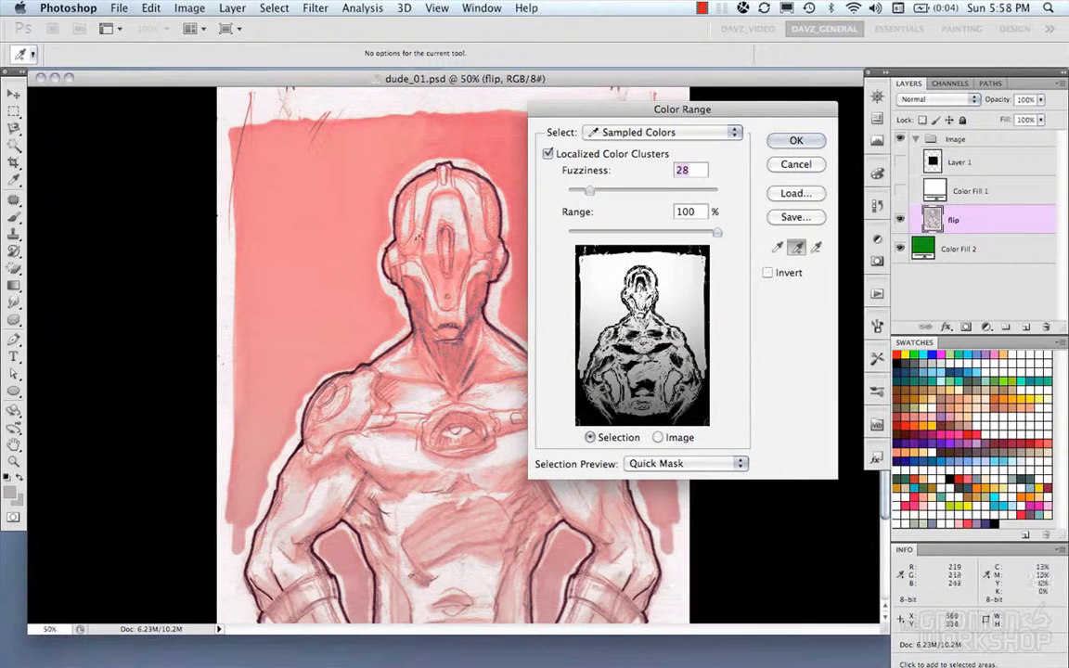
Accept the Color Range selection and add it as a layer mask on the flip layer.
left_click(795, 140)
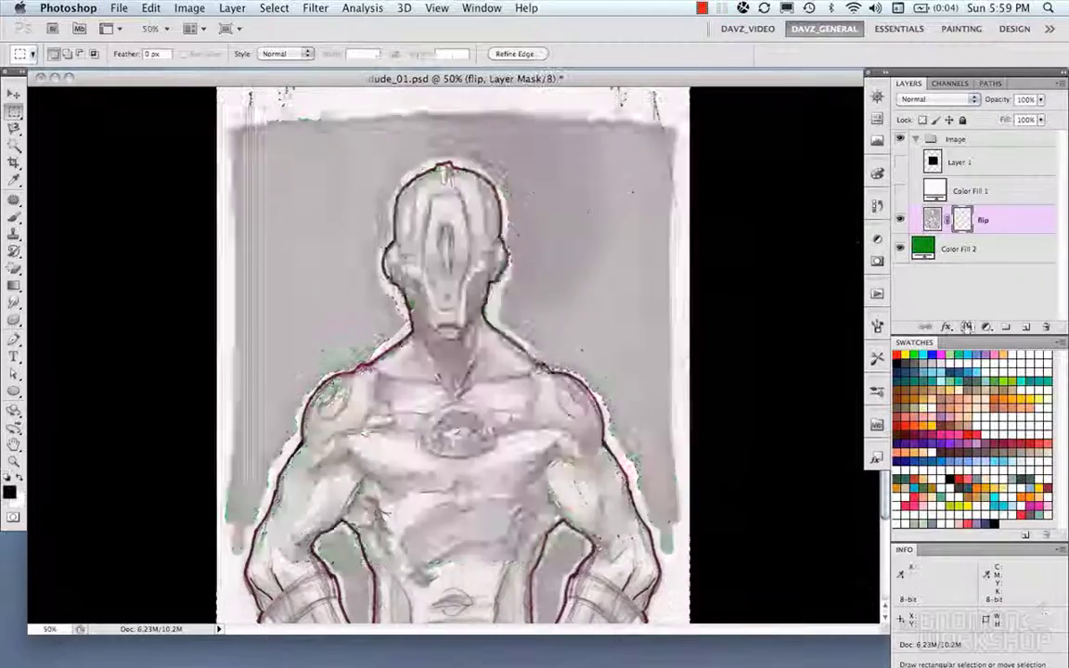
left_click(966, 326)
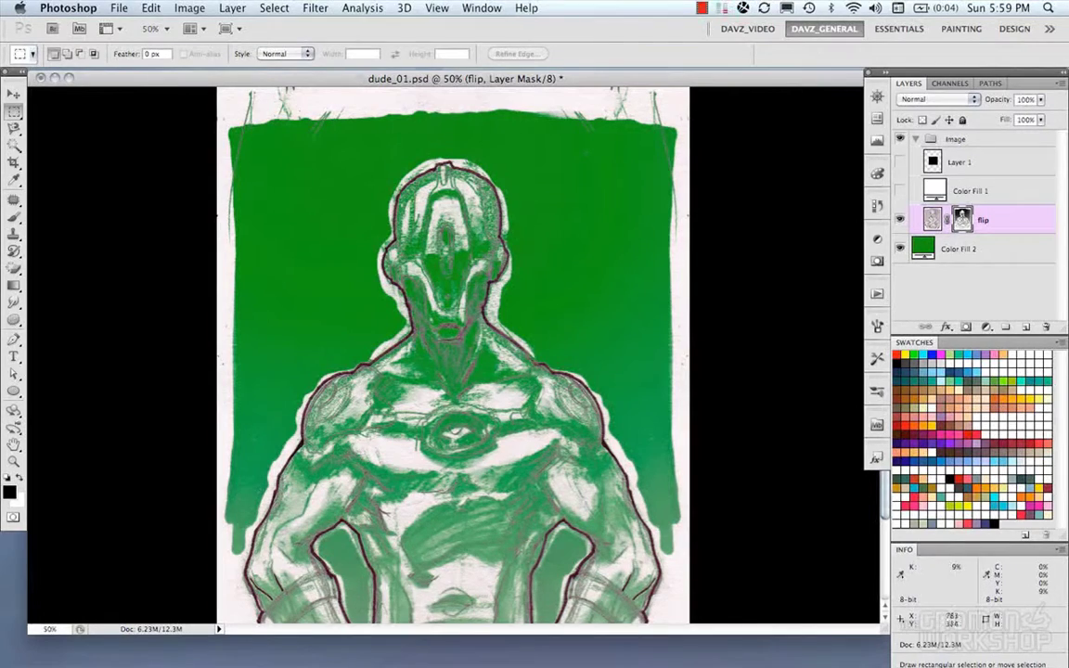
Undo the Color Range mask on the flip layer and deselect, restoring the grey-backed sketch.
key("super+z")
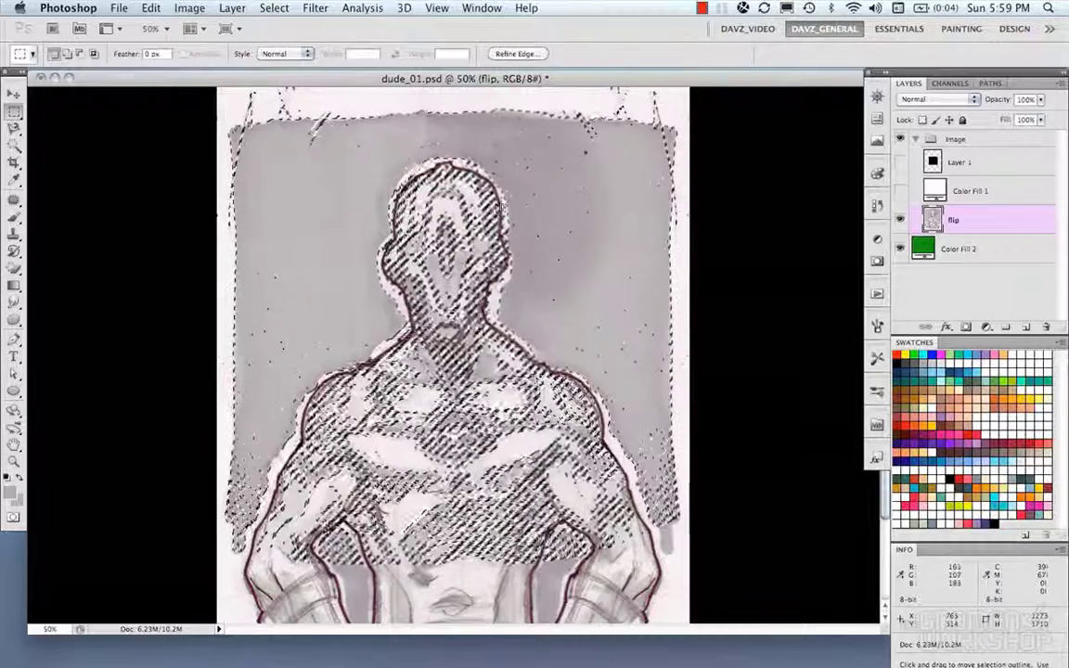
key("super+d")
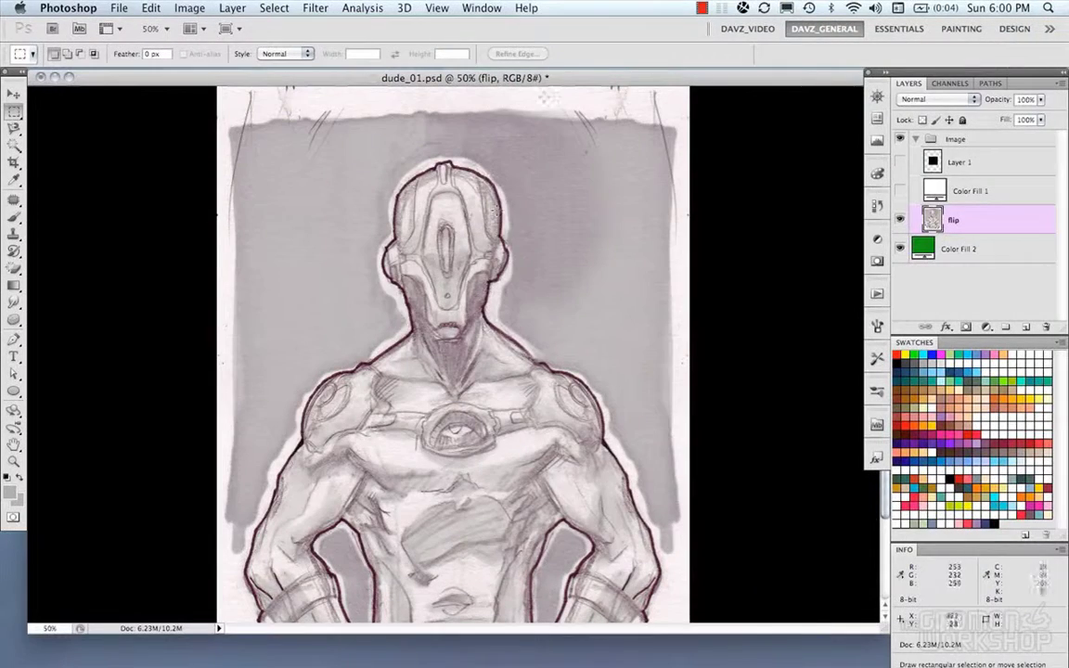
key("a")
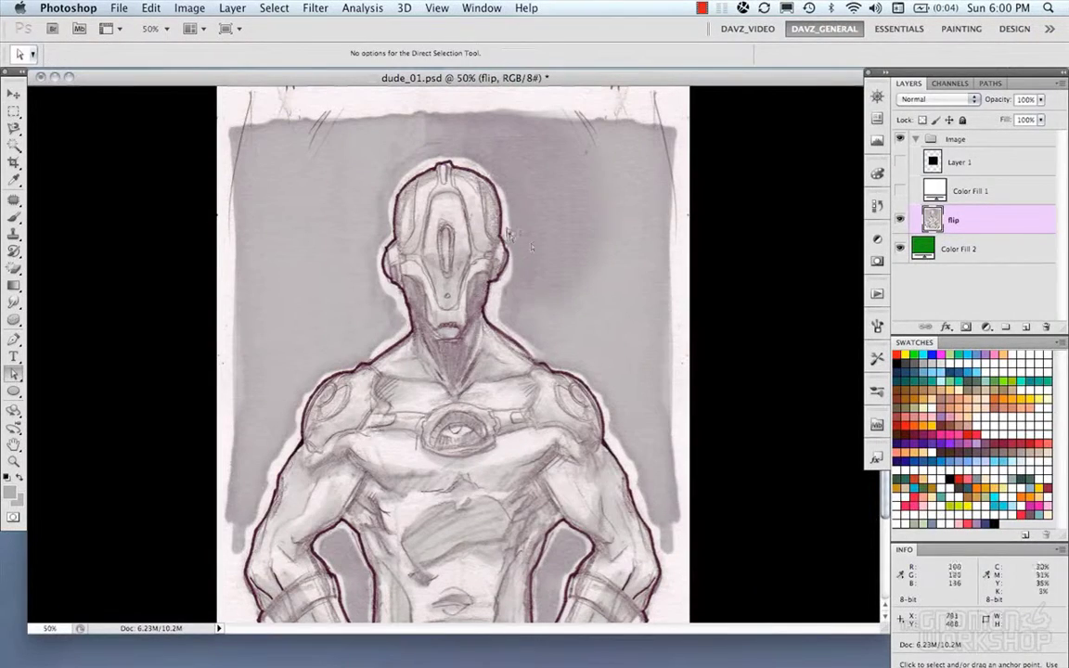